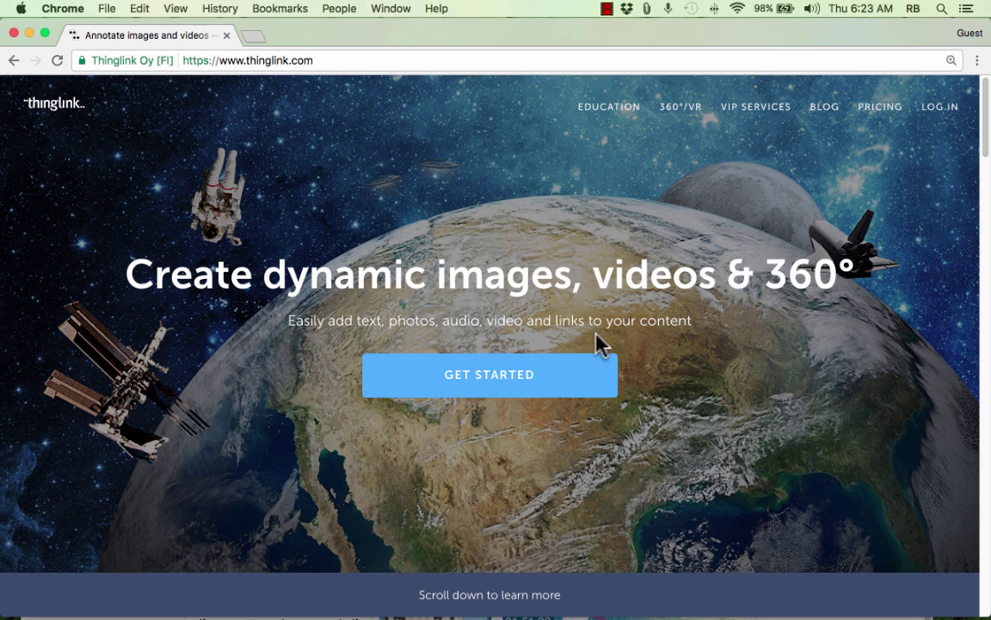
# - Look through the home page's business use examples, customer quote and plan overview
pyautogui.scroll(-5, 582, 327)
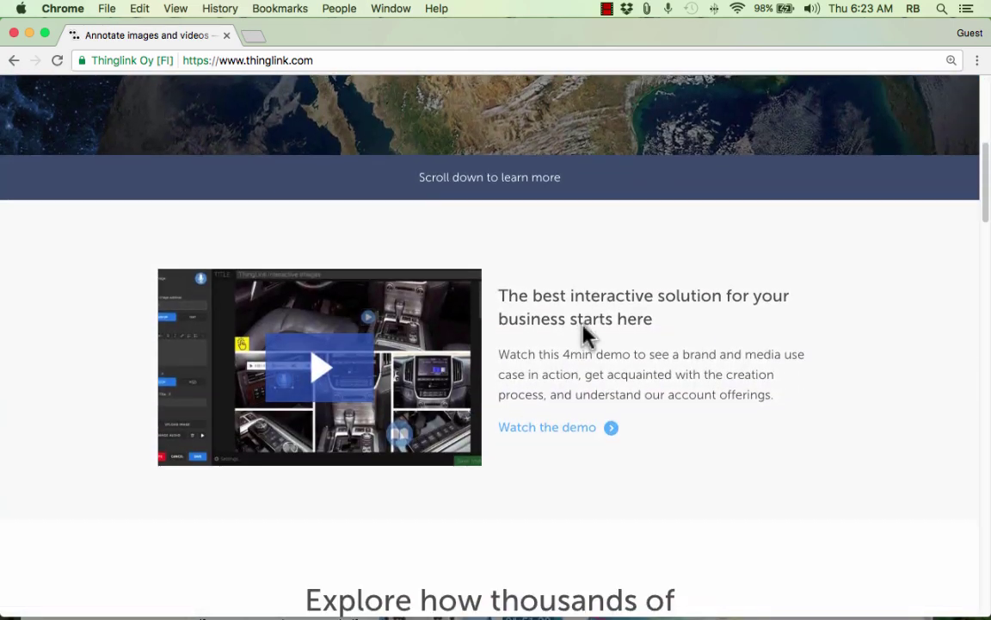
pyautogui.scroll(-5, 583, 334)
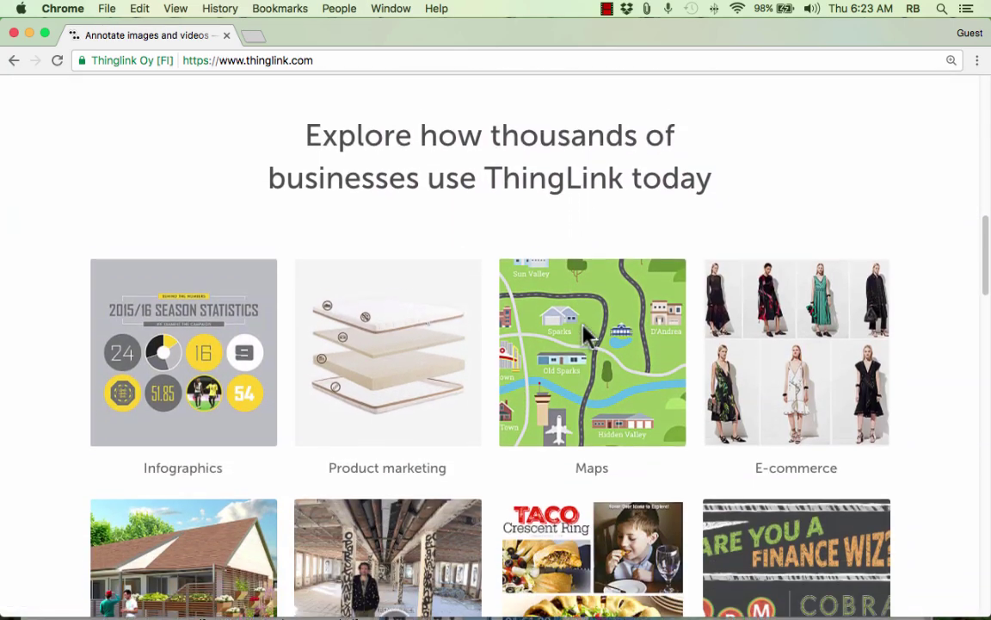
pyautogui.scroll(-3, 588, 340)
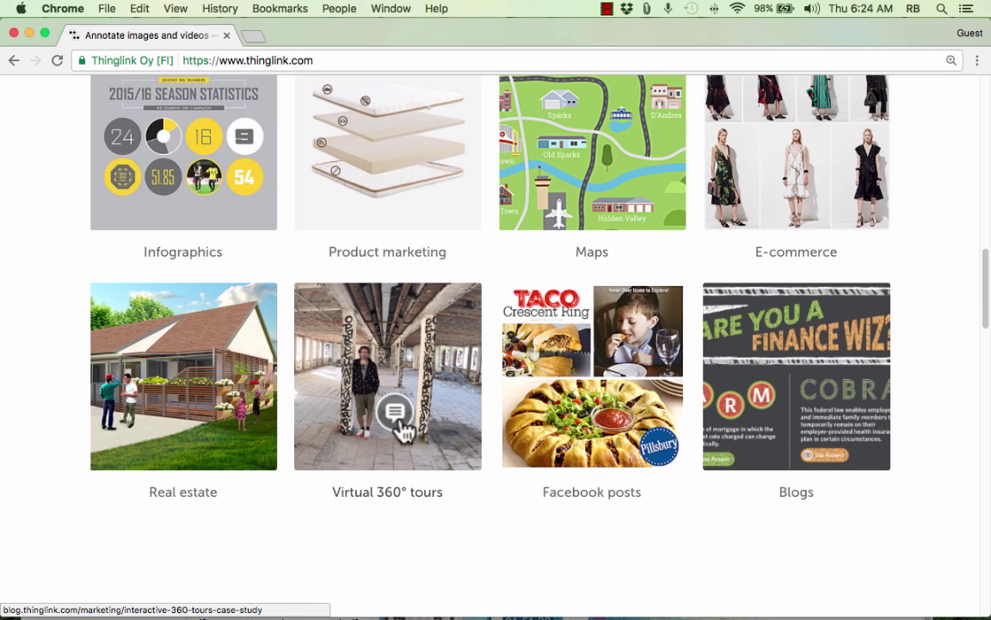
pyautogui.scroll(-7, 426, 430)
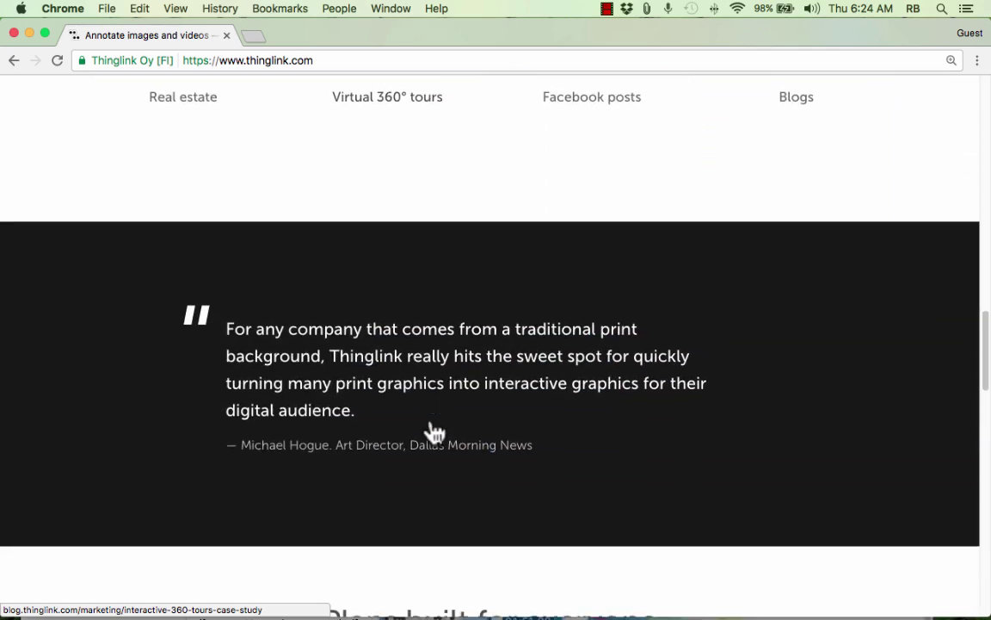
pyautogui.scroll(-3, 434, 428)
pyautogui.scroll(8, 435, 429)
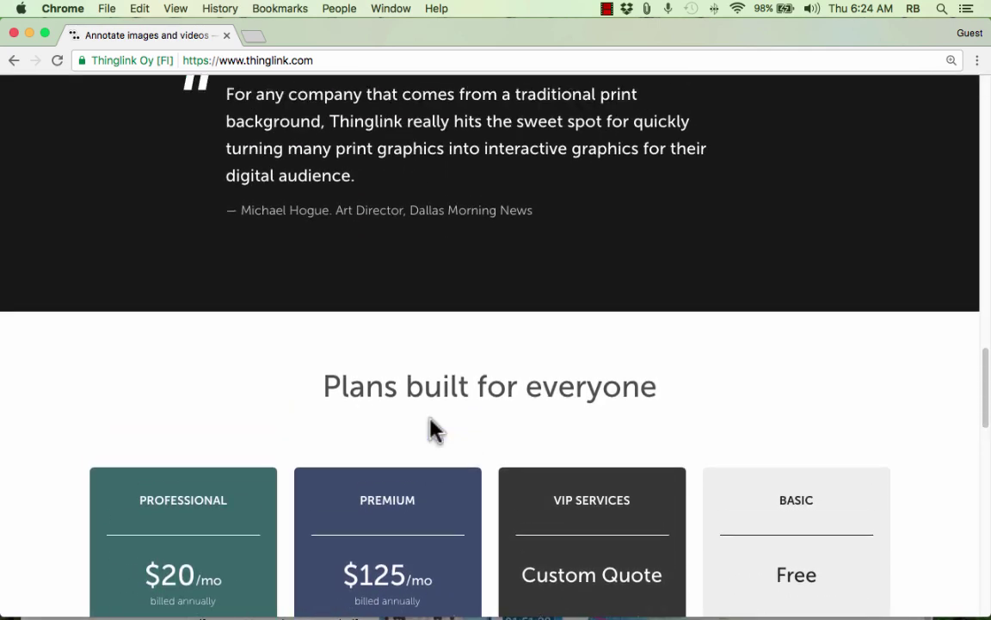
pyautogui.scroll(3, 435, 429)
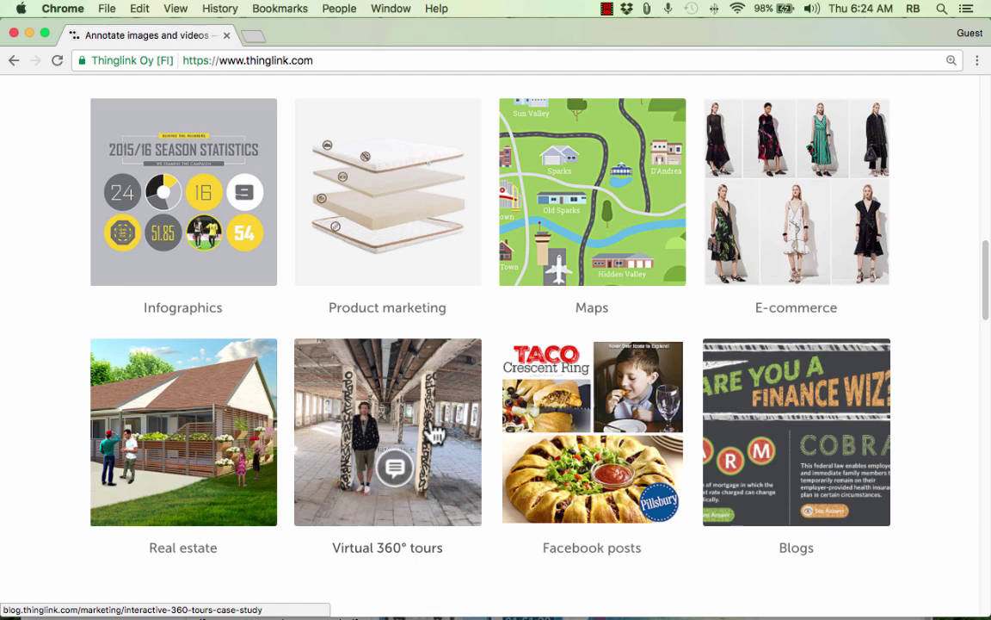
pyautogui.scroll(2, 447, 379)
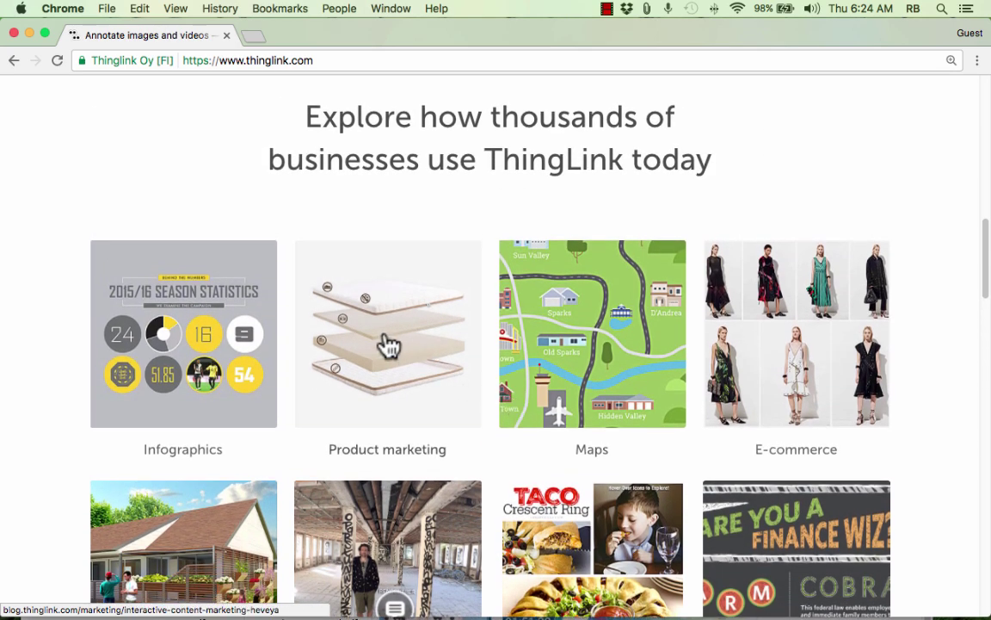
# - Open the Maps example, inspect the neighbourhood hotspots on the Reno Homebuyer Map, and close the example
pyautogui.click(611, 416)
pyautogui.scroll(-5, 612, 416)
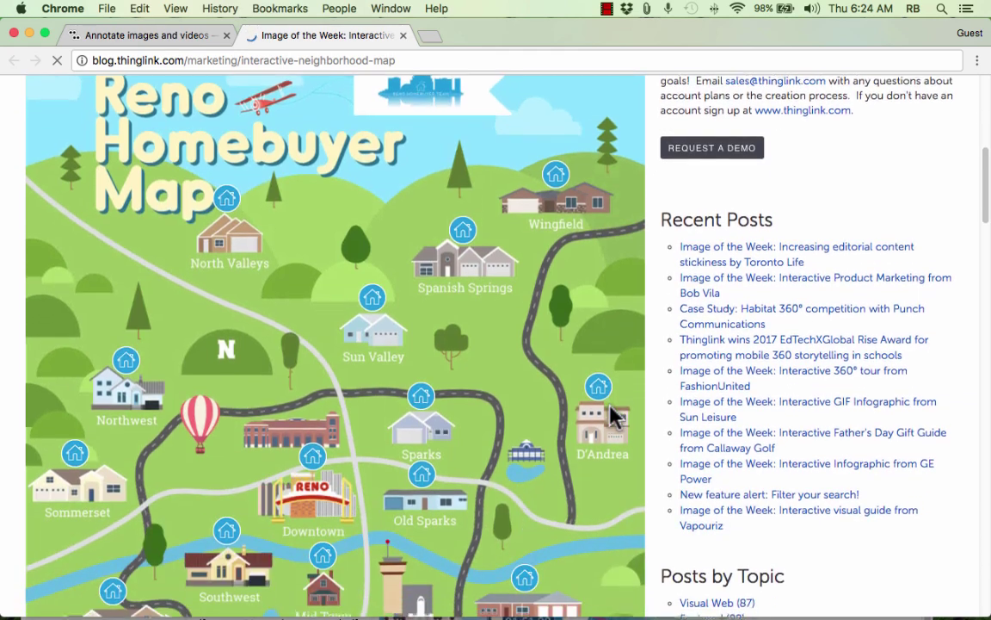
pyautogui.scroll(1, 611, 416)
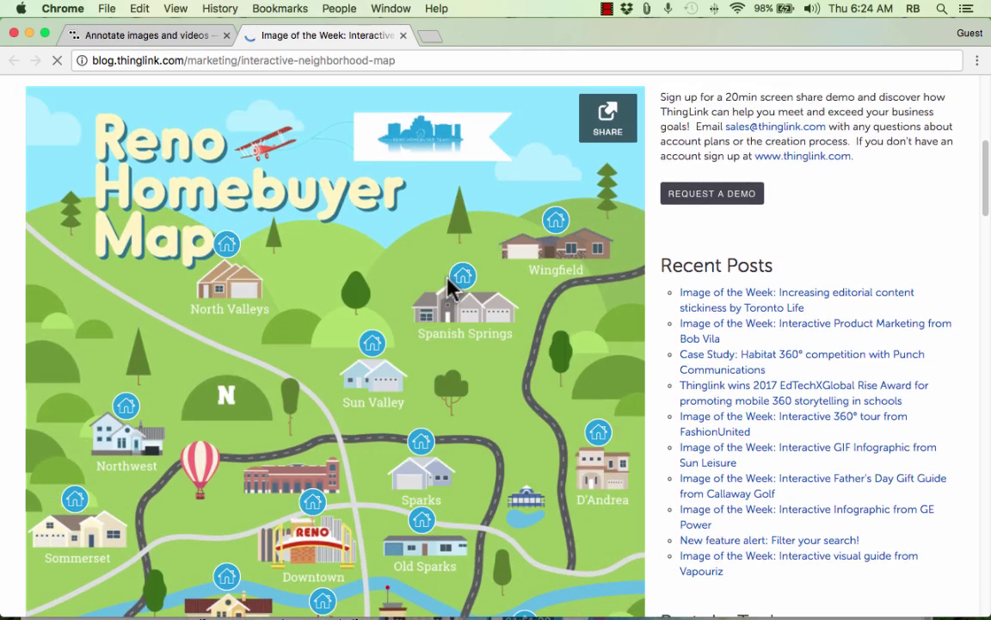
pyautogui.moveTo(555, 221)
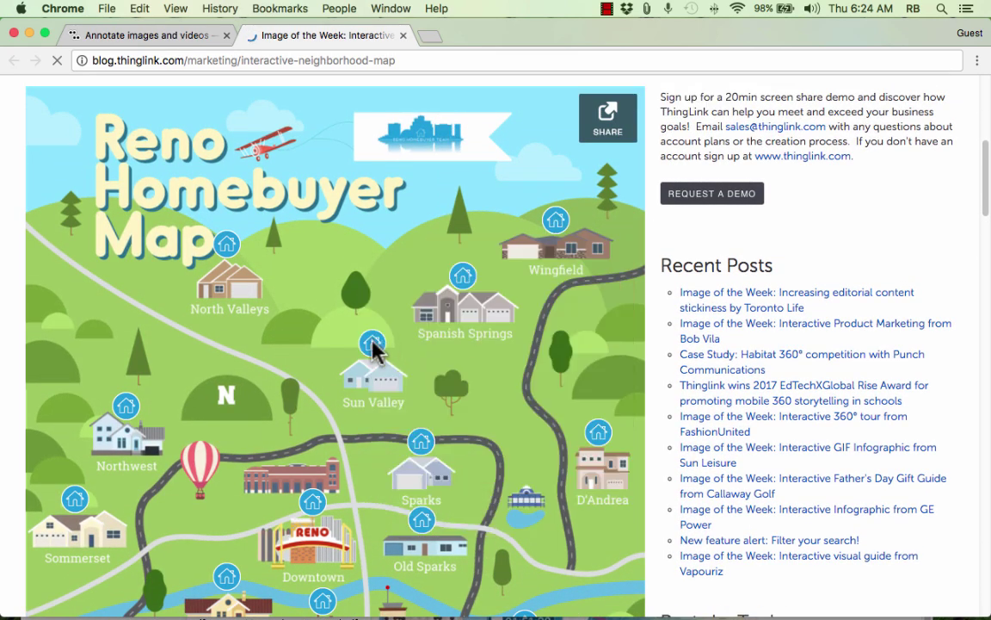
pyautogui.moveTo(228, 250)
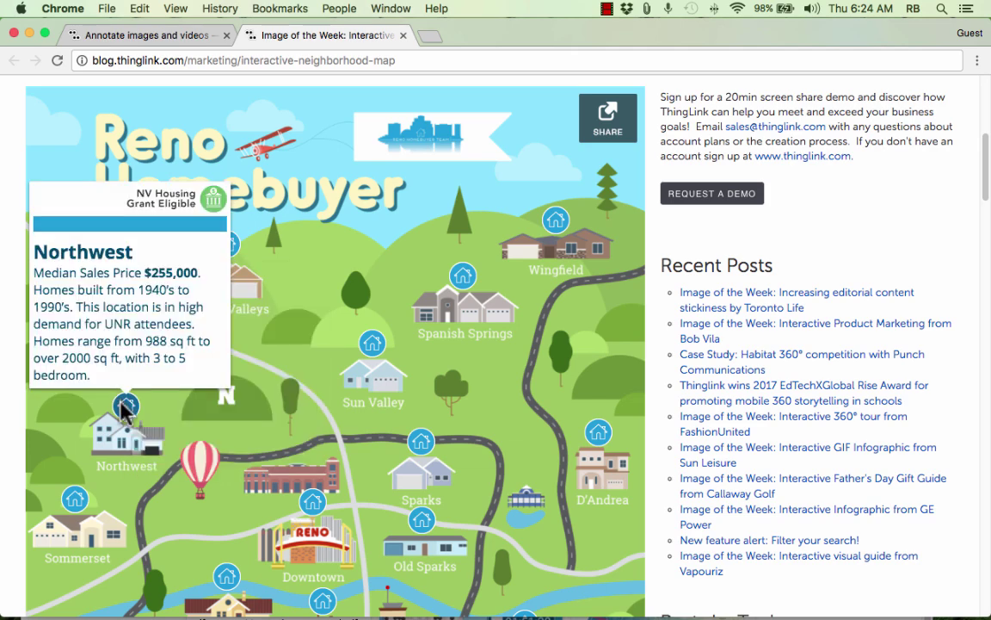
pyautogui.scroll(-3, 211, 542)
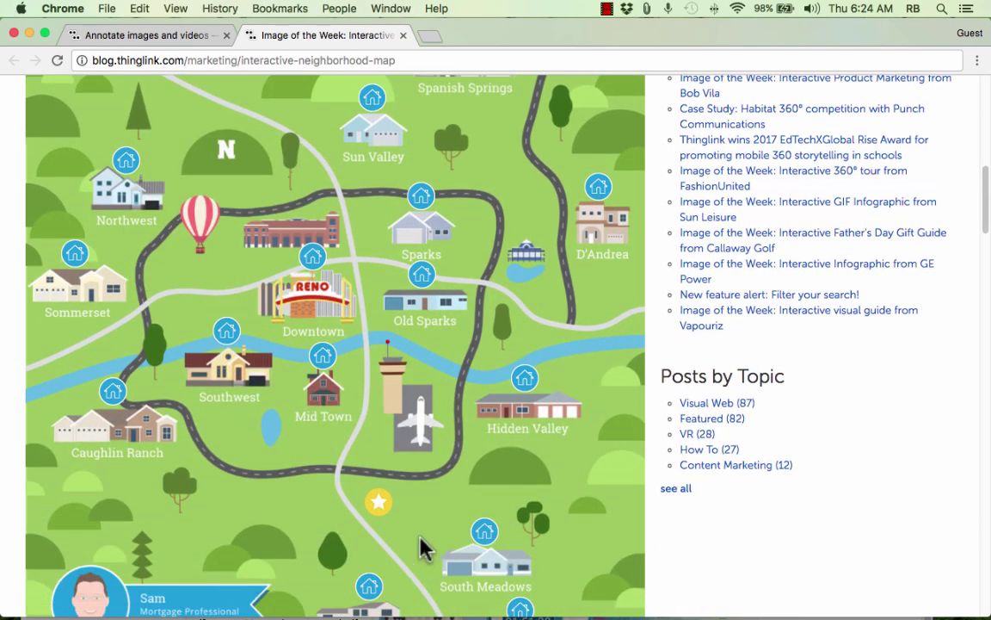
pyautogui.moveTo(372, 589)
pyautogui.scroll(-3, 460, 560)
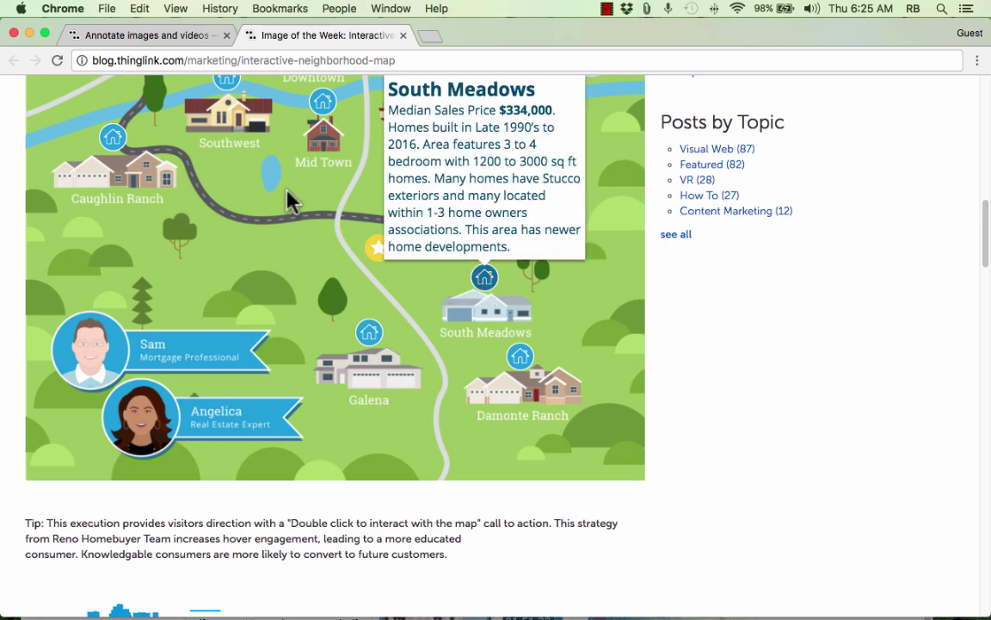
pyautogui.click(405, 36)
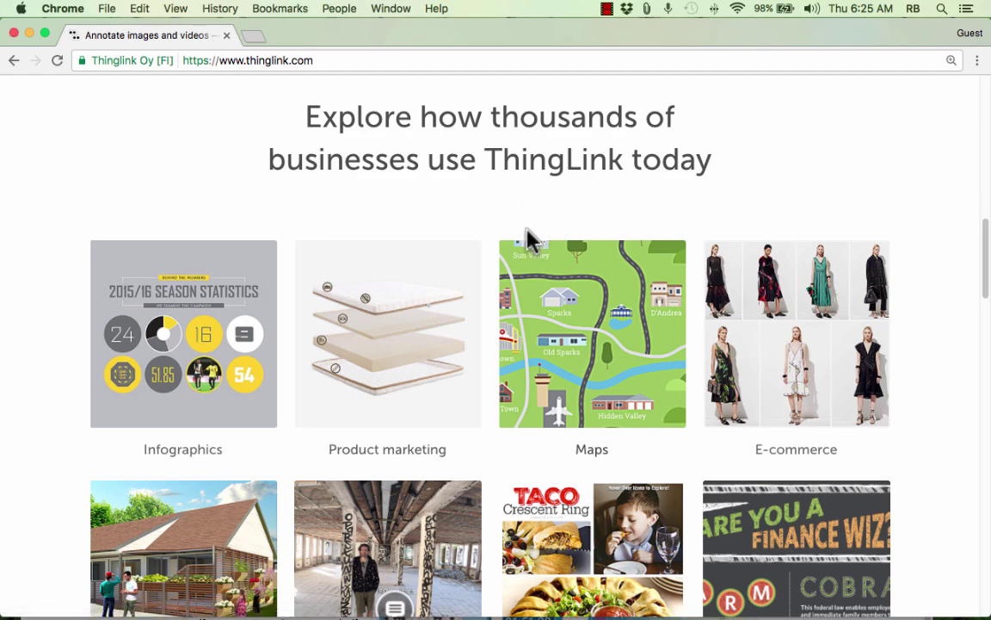
# - Review the Basic, Professional, Premium and VIP Services plans on the pricing page and return to the home page
pyautogui.scroll(5, 571, 230)
pyautogui.scroll(5, 576, 237)
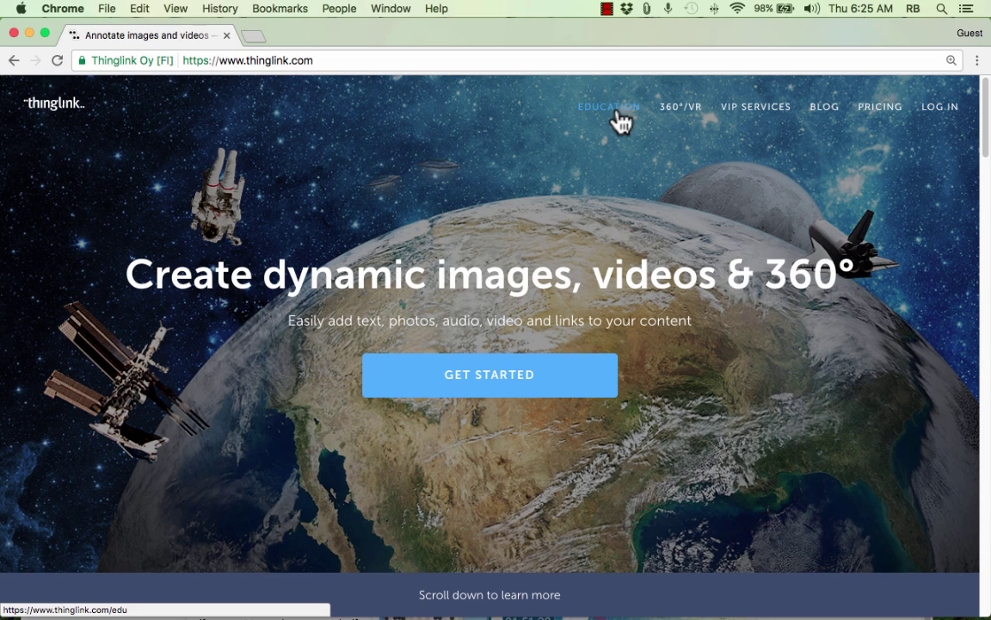
pyautogui.click(880, 109)
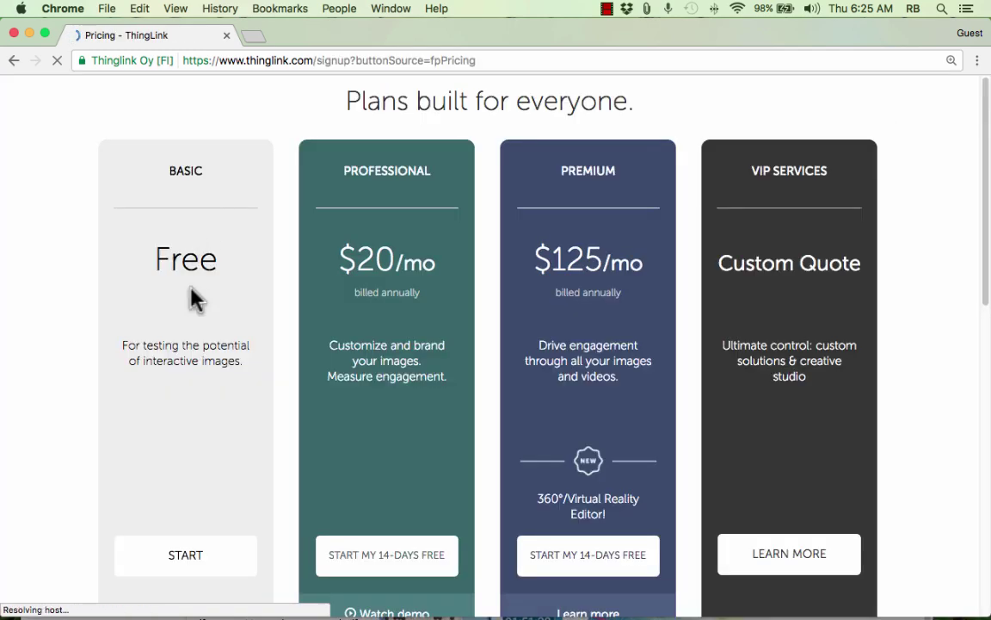
pyautogui.scroll(-5, 187, 413)
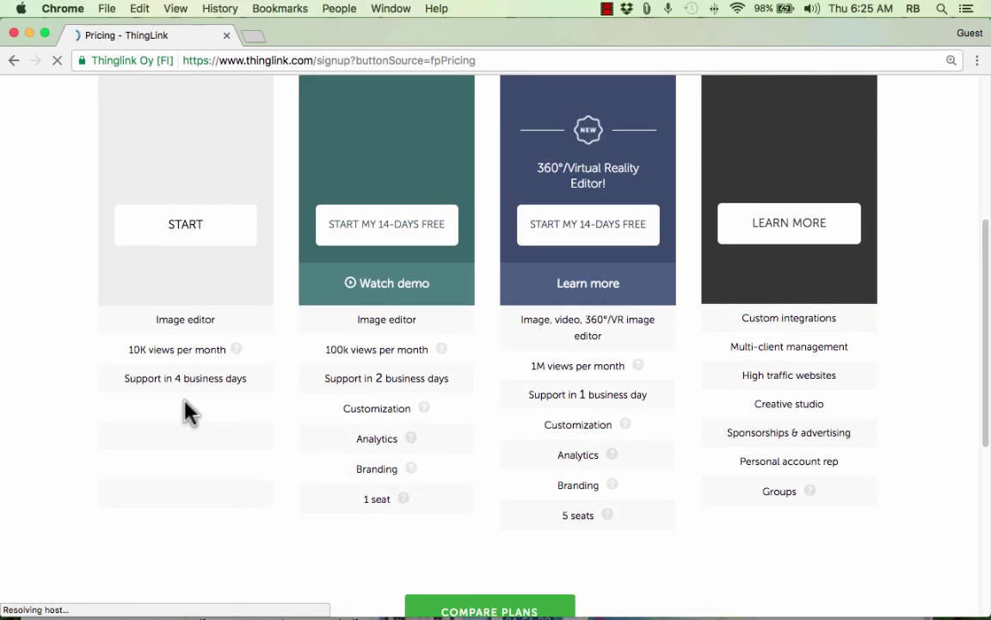
pyautogui.moveTo(156, 317); pyautogui.dragTo(230, 389)
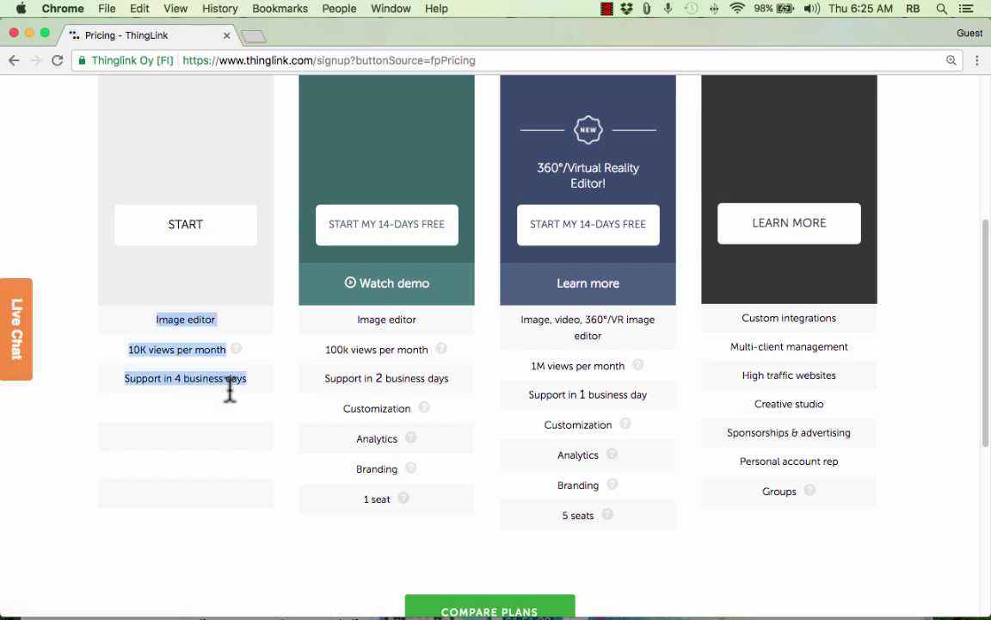
pyautogui.click(172, 418)
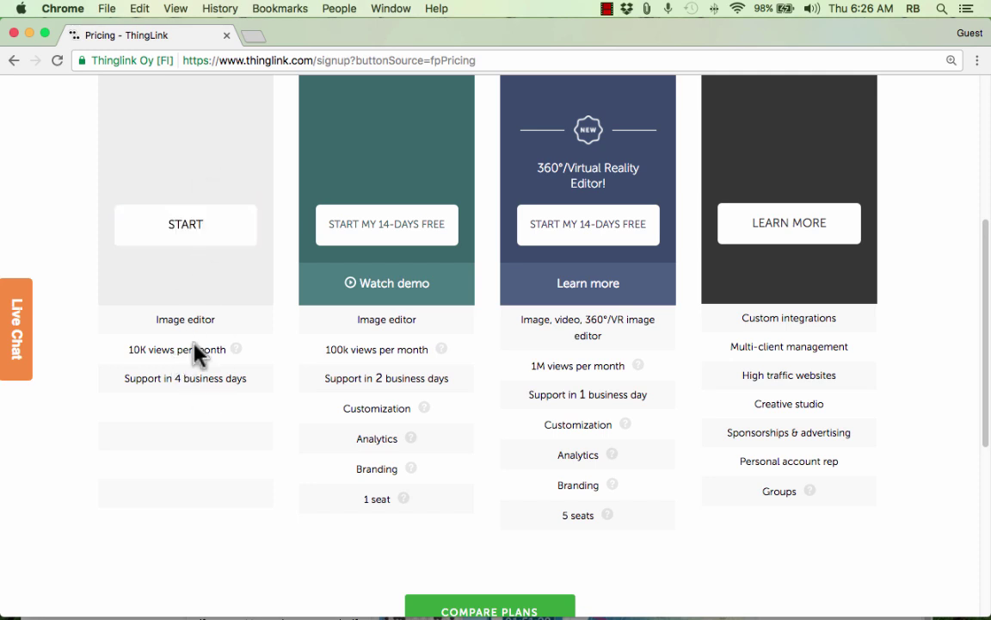
pyautogui.scroll(5, 194, 245)
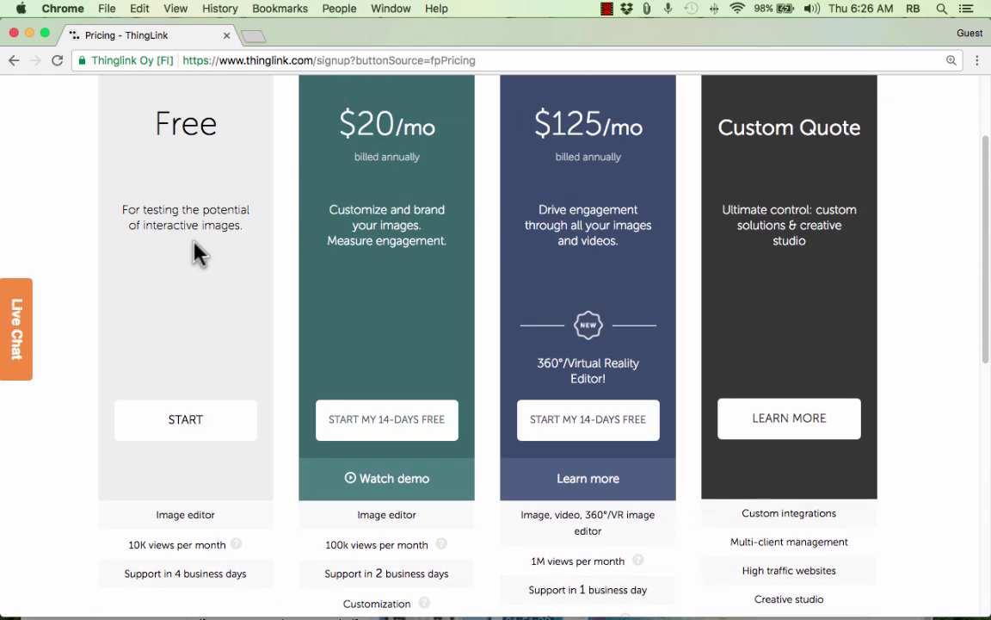
pyautogui.scroll(-2, 196, 251)
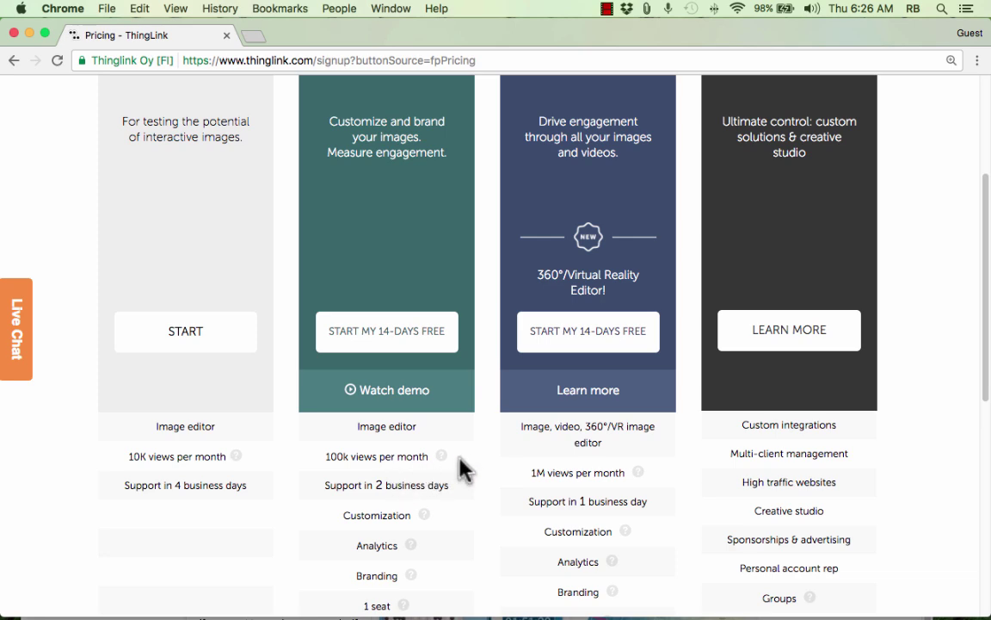
pyautogui.scroll(4, 460, 469)
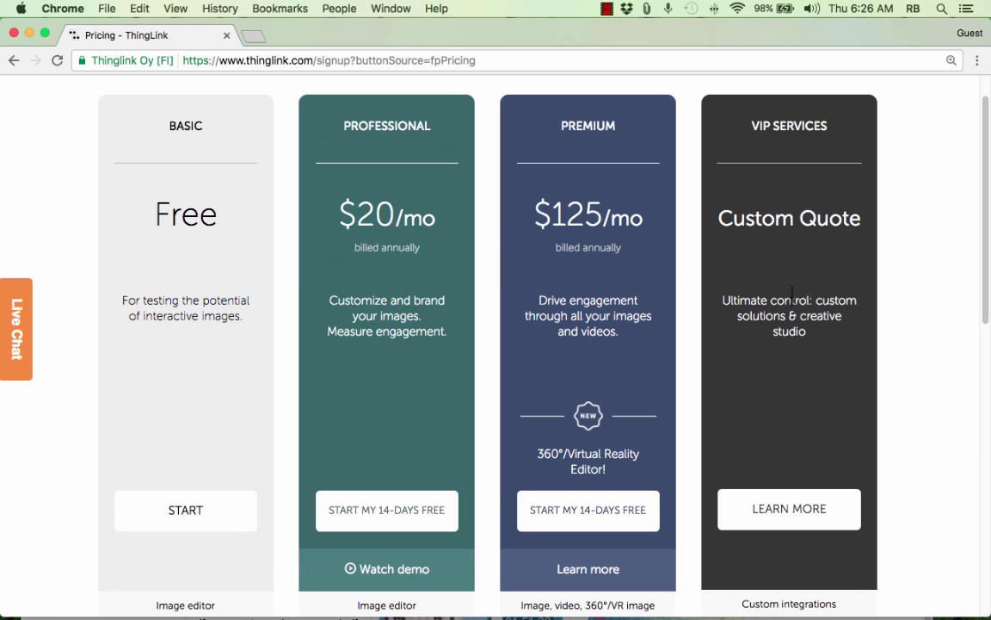
pyautogui.scroll(1, 689, 433)
pyautogui.click(14, 60)
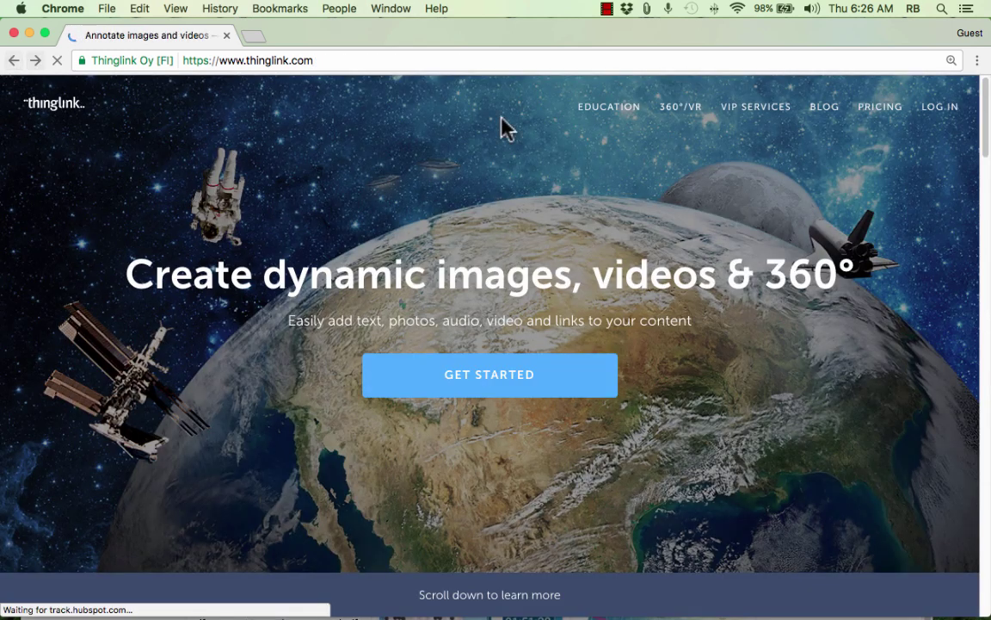
# - Open the Education page and look over its gallery of classroom examples
pyautogui.click(606, 110)
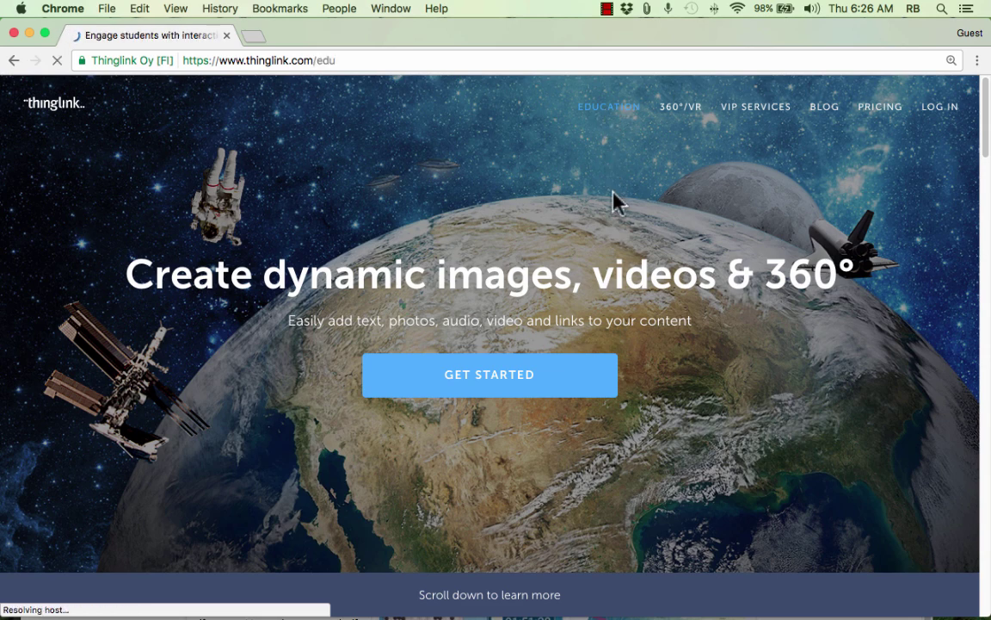
pyautogui.scroll(-3, 551, 377)
pyautogui.scroll(-10, 545, 365)
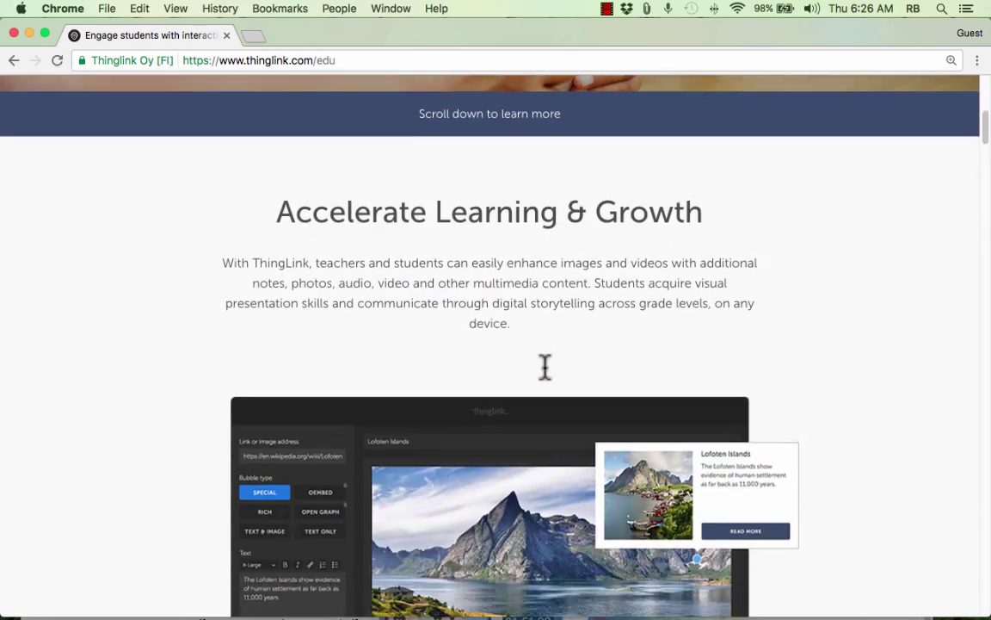
pyautogui.scroll(-10, 545, 368)
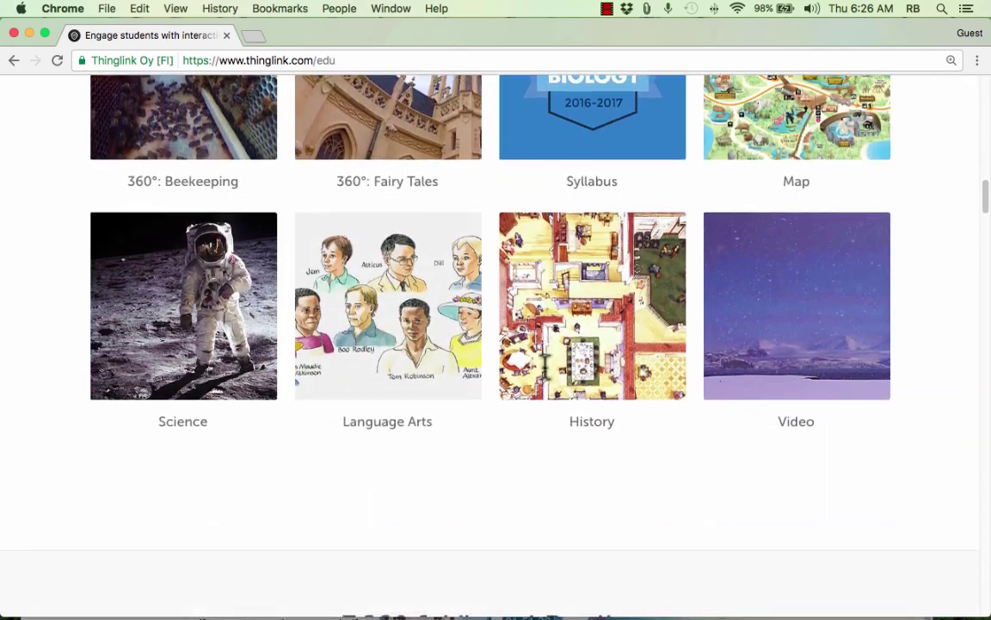
pyautogui.scroll(4, 546, 376)
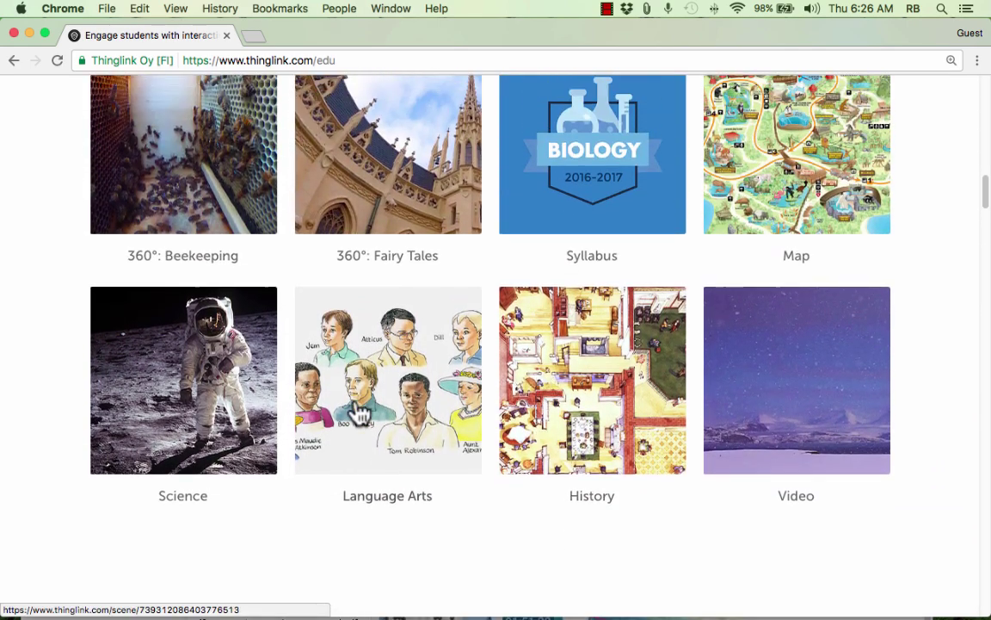
# - Open the Science example in a full-screen window and view the NASA sounds page linked from its moon image
pyautogui.click(222, 410)
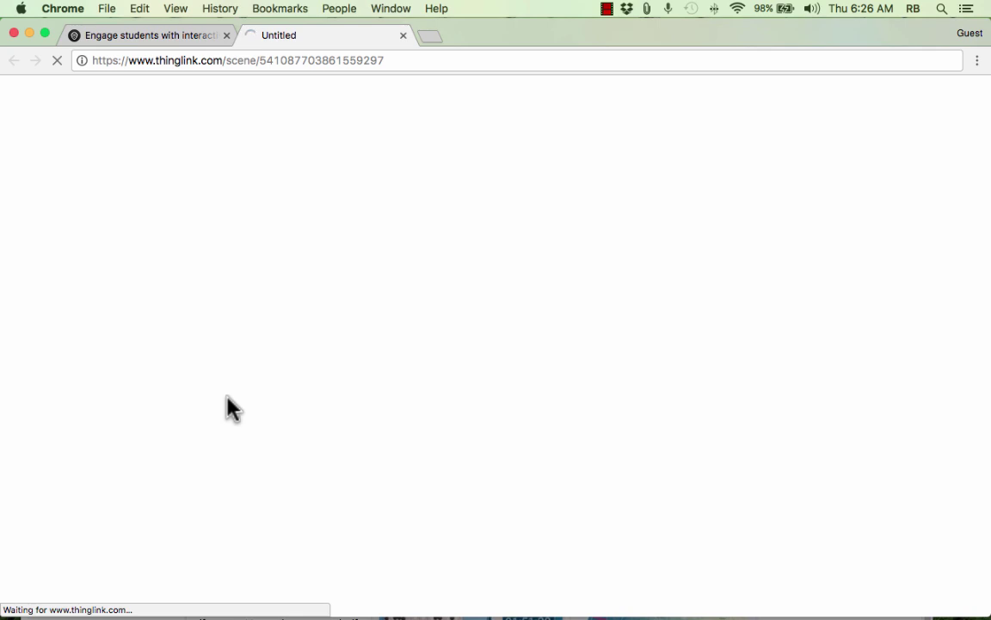
pyautogui.click(44, 33)
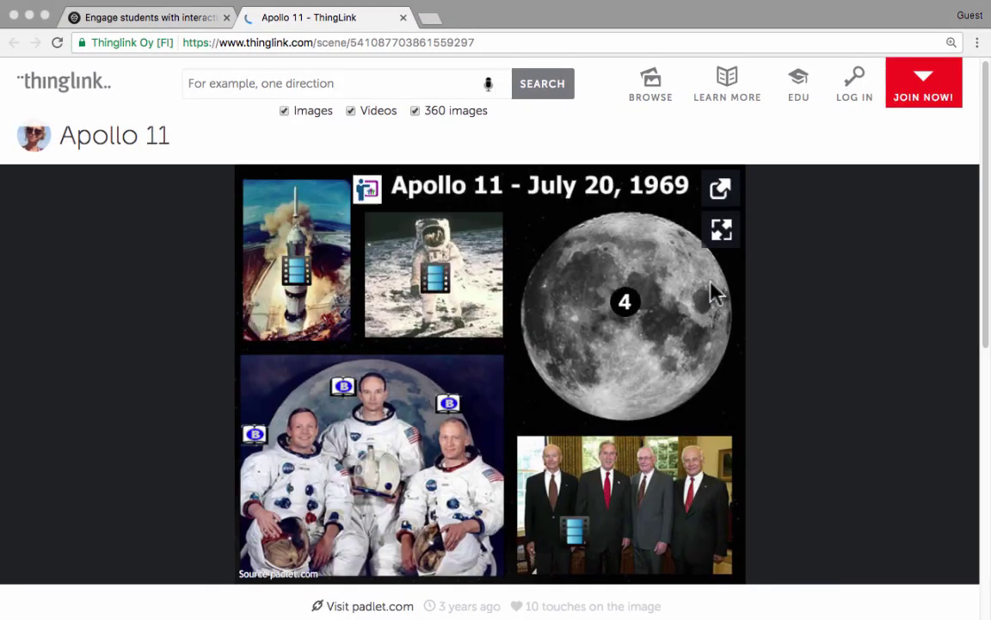
pyautogui.moveTo(568, 334)
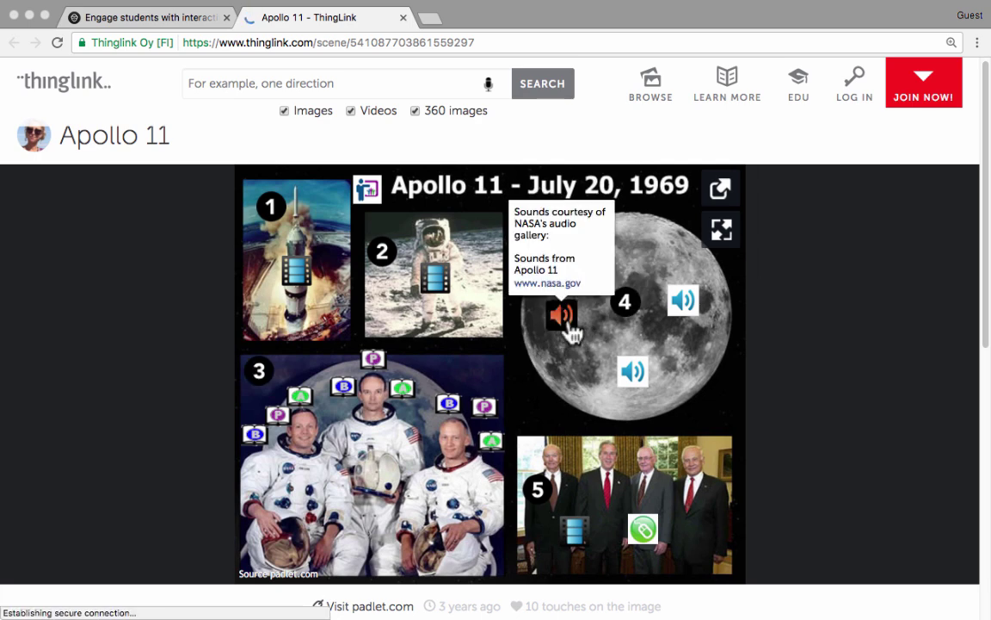
pyautogui.click(570, 332)
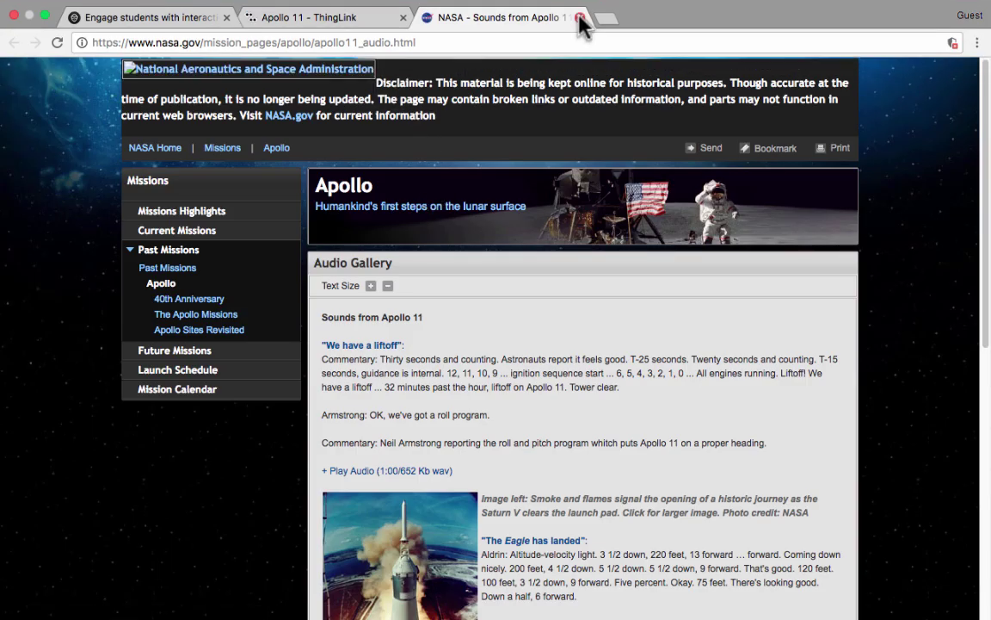
pyautogui.click(579, 18)
# - Play the moonwalk video embedded in the Apollo 11 image, close the example and return to the start of the Education page
pyautogui.scroll(-1, 446, 281)
pyautogui.moveTo(446, 281)
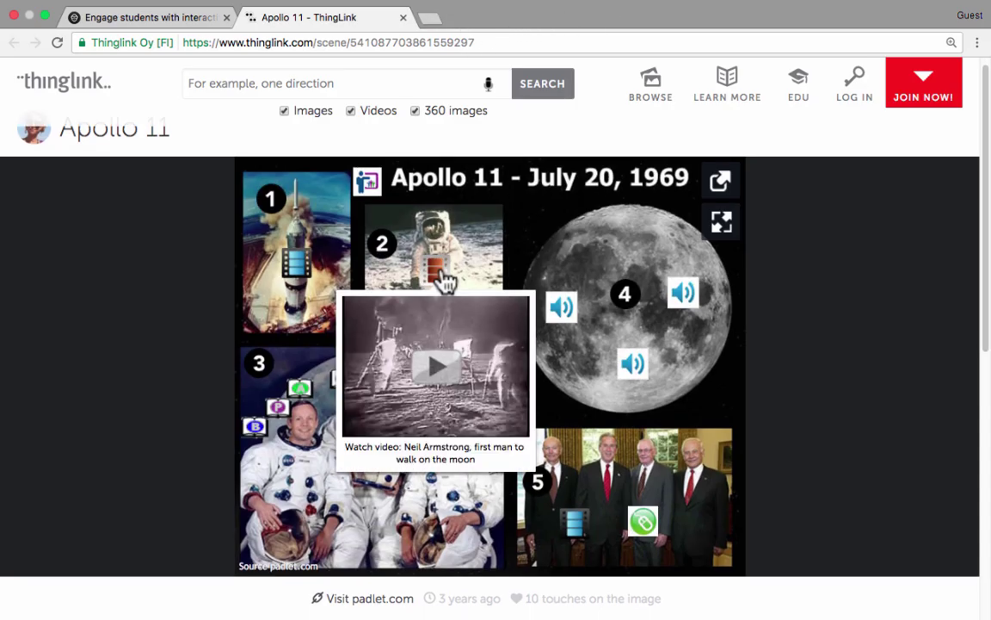
pyautogui.click(433, 373)
pyautogui.click(646, 291)
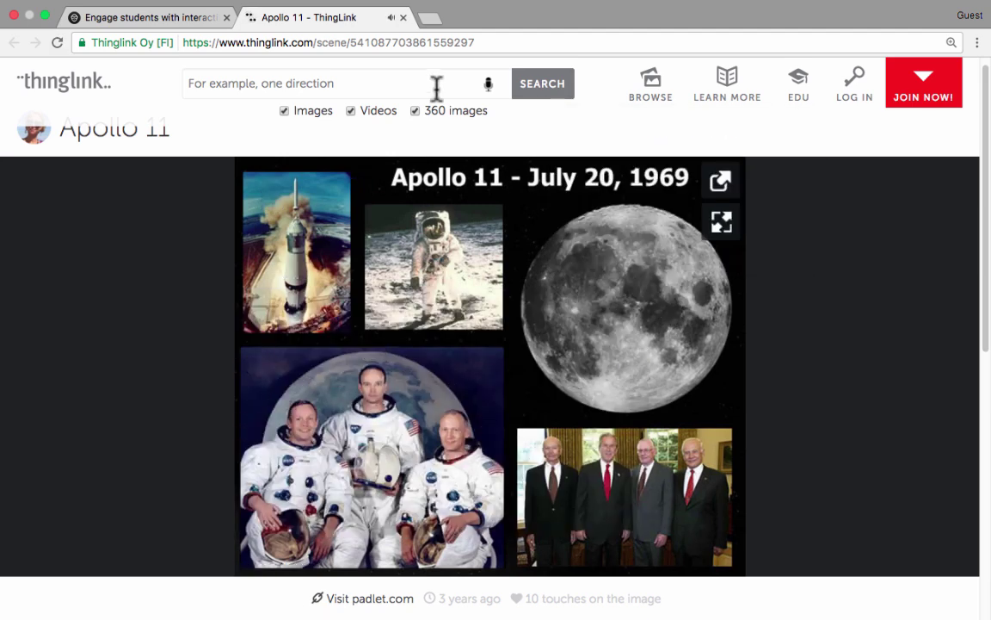
pyautogui.click(403, 17)
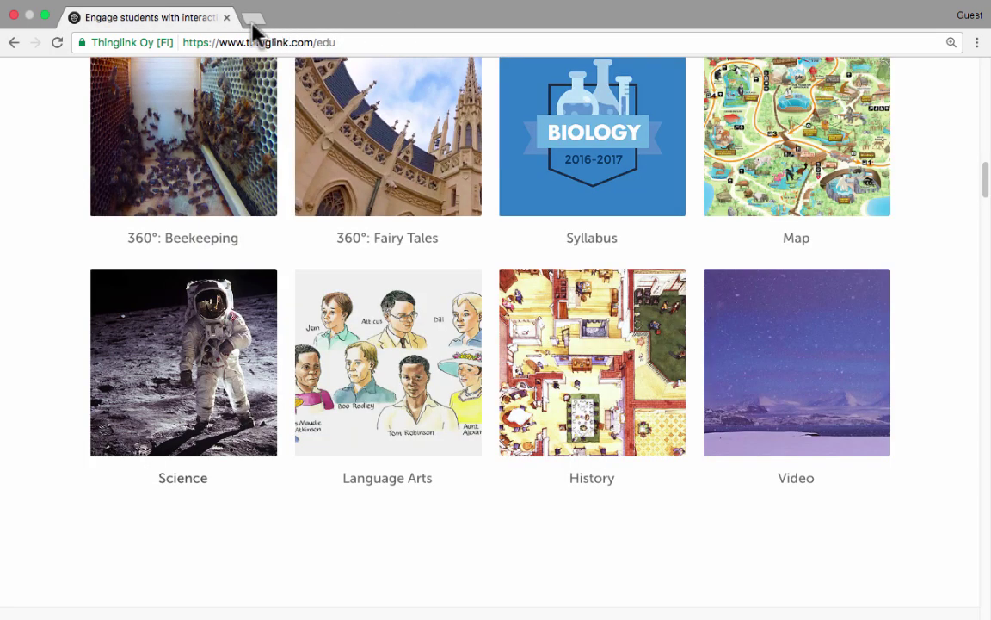
pyautogui.scroll(15, 368, 276)
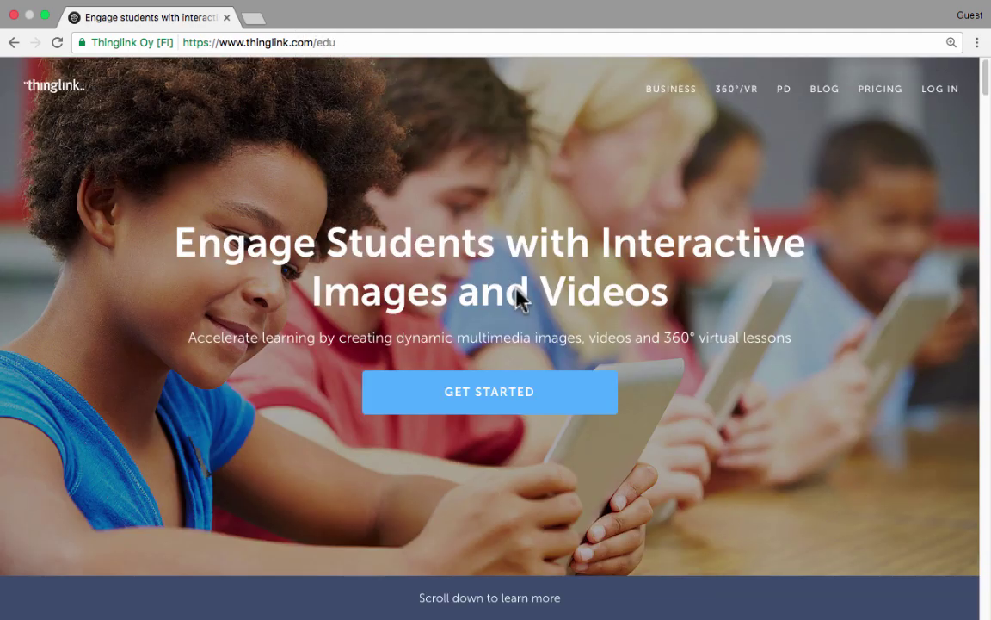
# - Review the Basic, Pro, Premium and Groups, Schools and Districts plans on the Education page and return to its start
pyautogui.scroll(1, 509, 402)
pyautogui.scroll(-15, 511, 403)
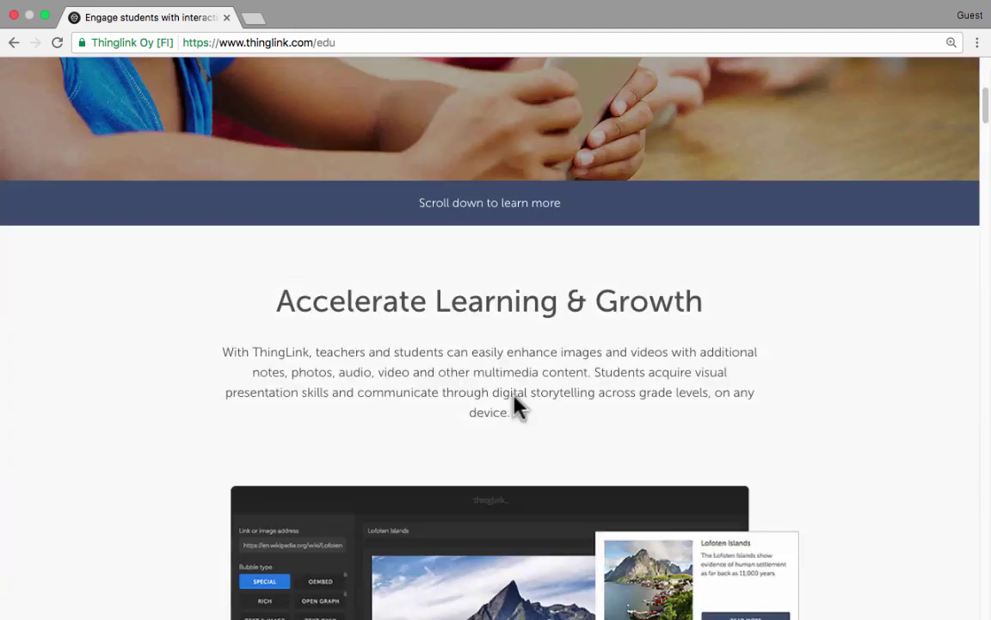
pyautogui.scroll(-10, 517, 402)
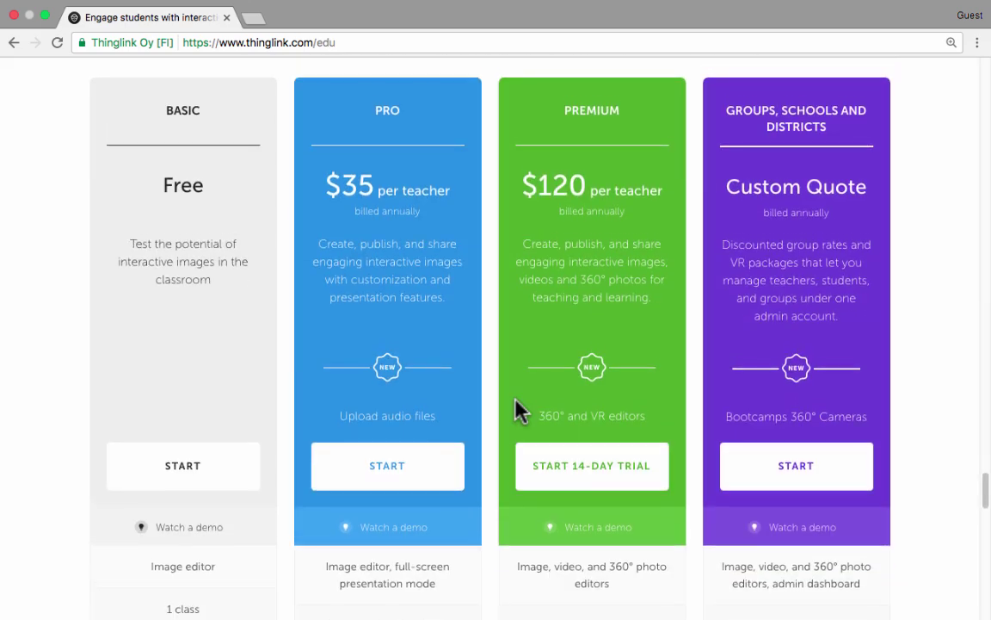
pyautogui.scroll(-1, 516, 409)
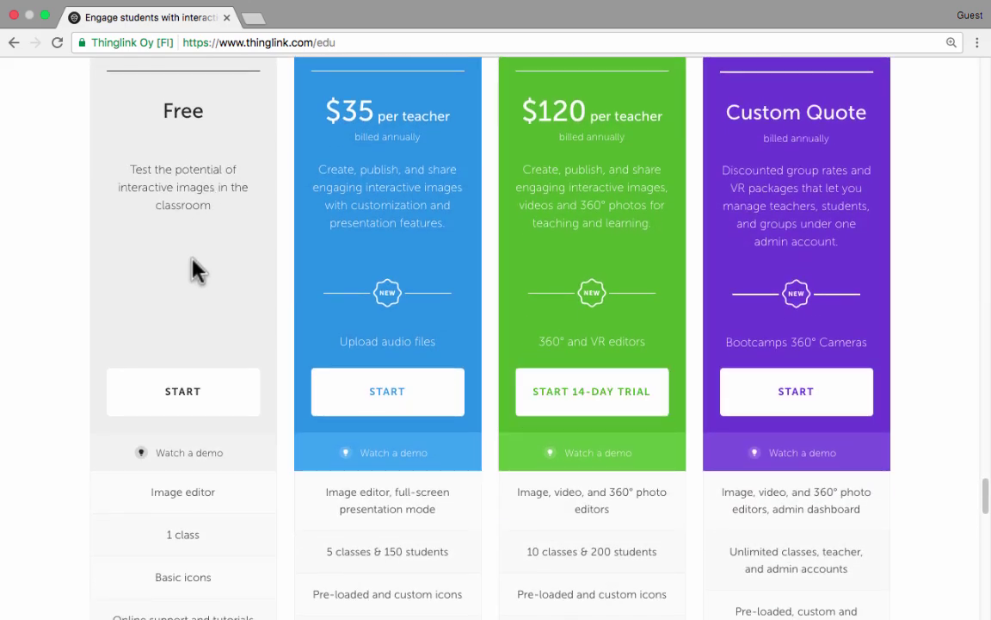
pyautogui.scroll(-2, 198, 284)
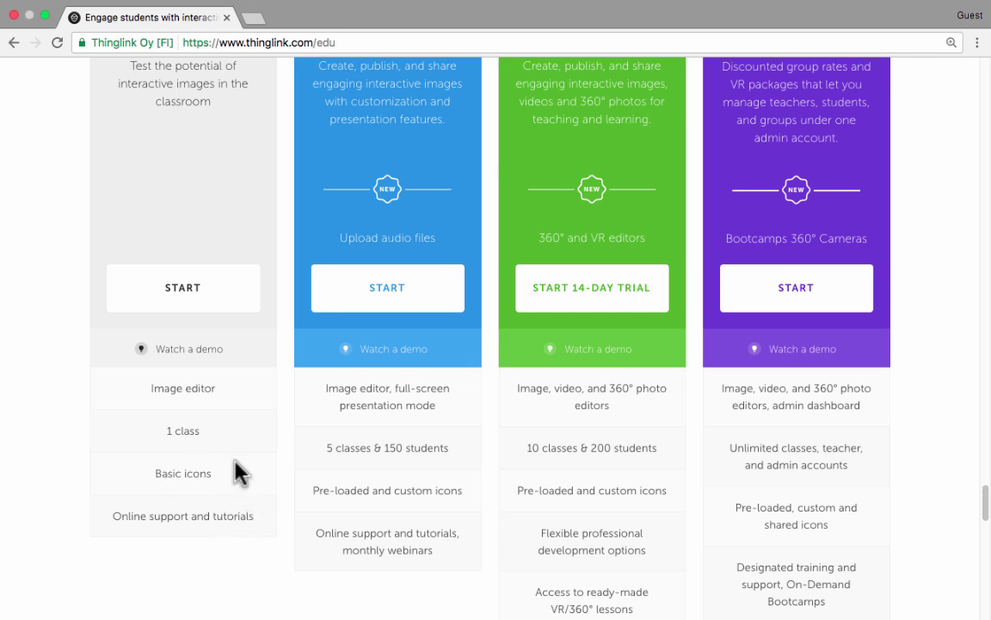
pyautogui.scroll(5, 237, 465)
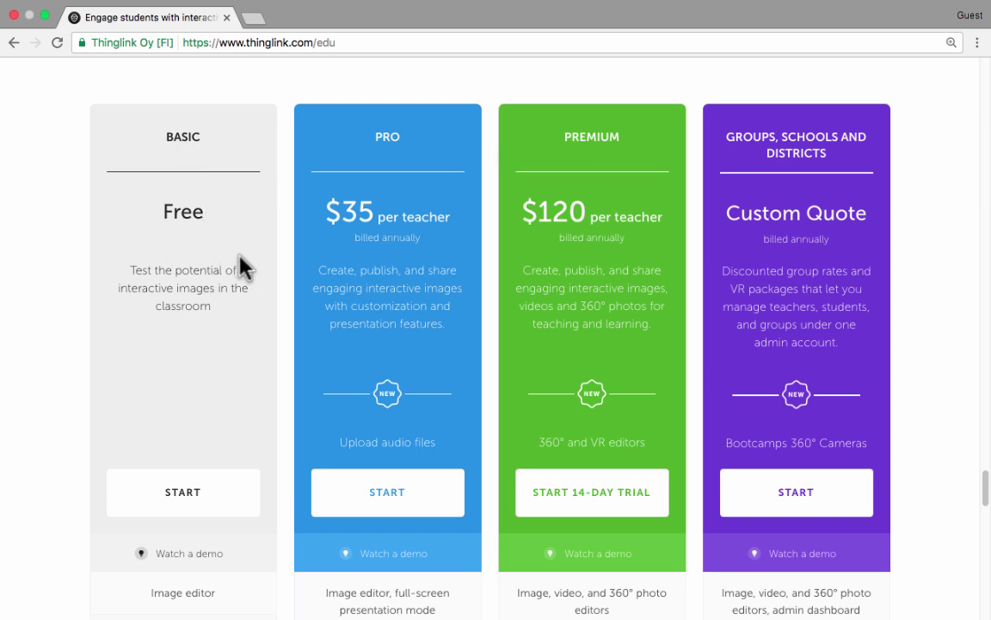
pyautogui.scroll(-8, 383, 295)
pyautogui.scroll(7, 383, 301)
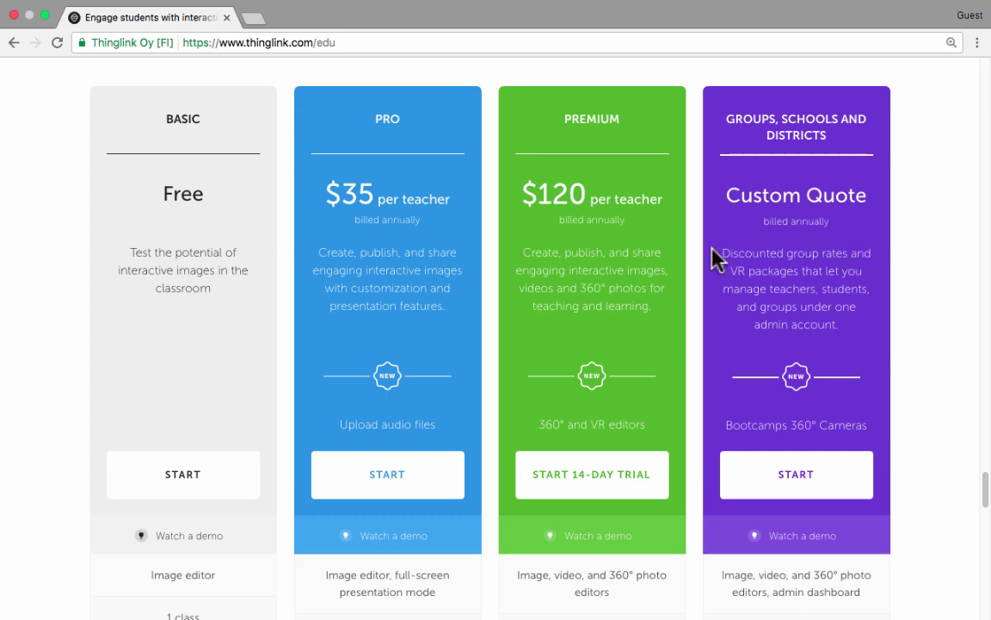
pyautogui.scroll(20, 704, 257)
pyautogui.scroll(10, 675, 297)
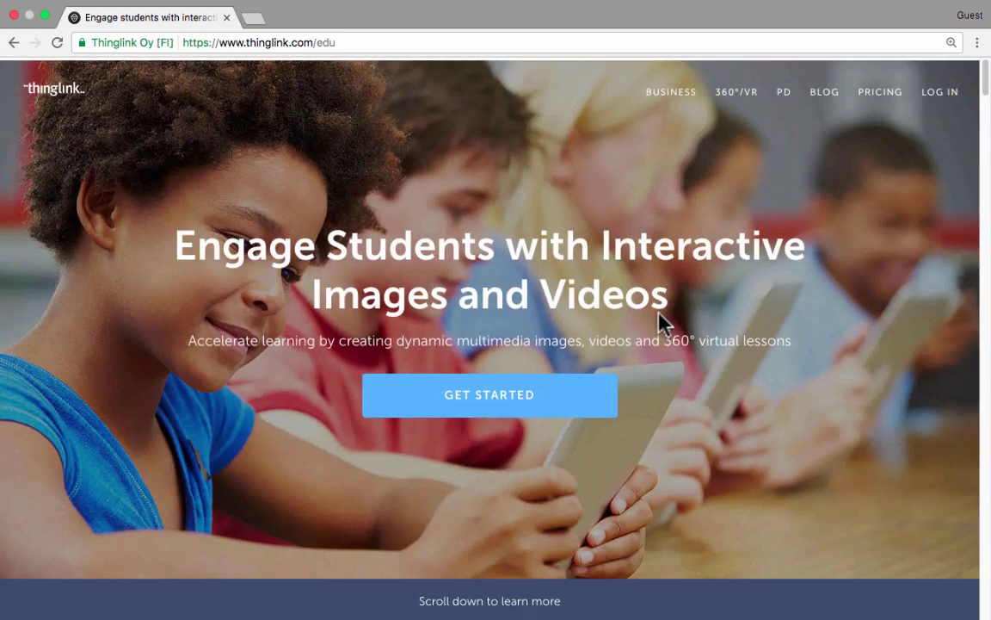
# - Sign up for a new account with Google and set the registration role to Teacher
pyautogui.click(514, 405)
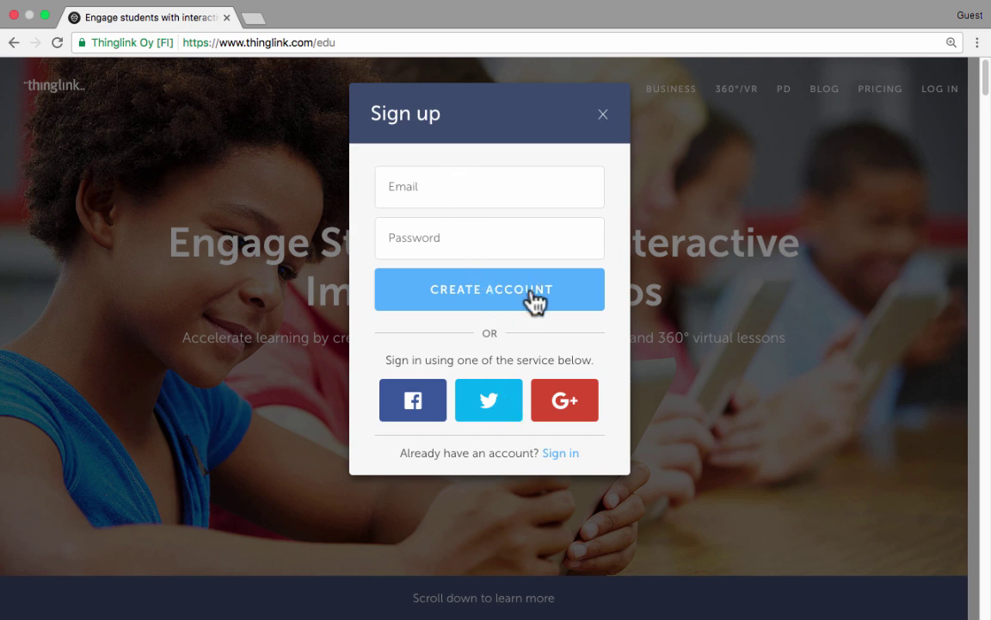
pyautogui.click(572, 414)
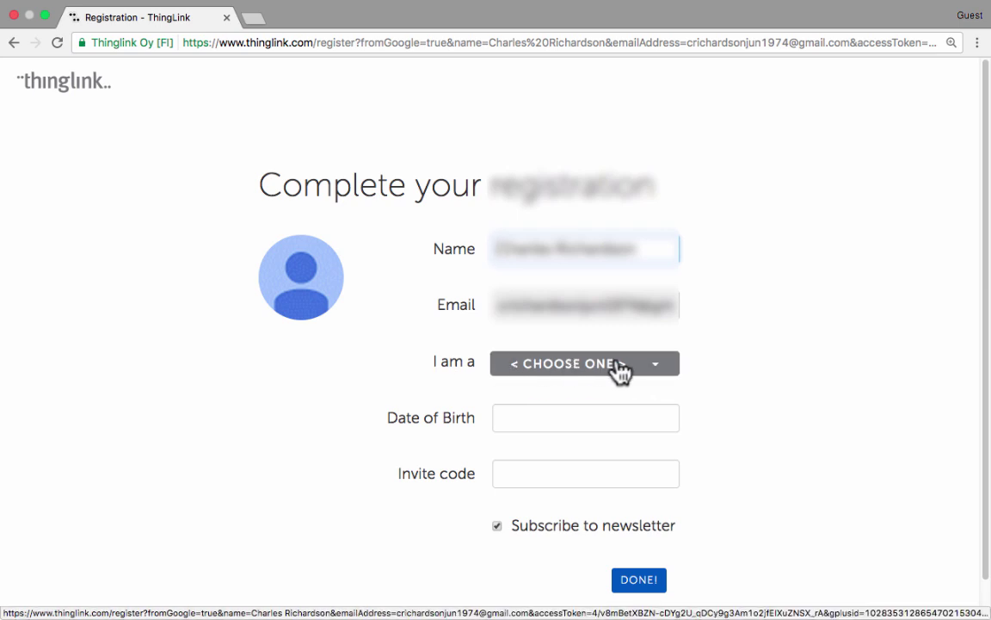
pyautogui.click(628, 368)
pyautogui.scroll(-1, 630, 391)
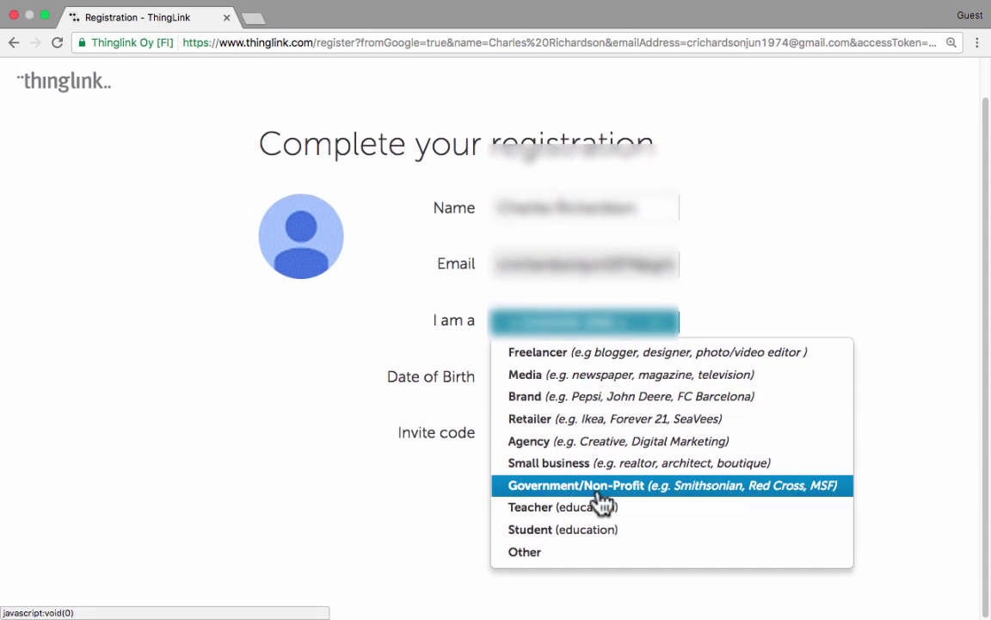
pyautogui.click(597, 515)
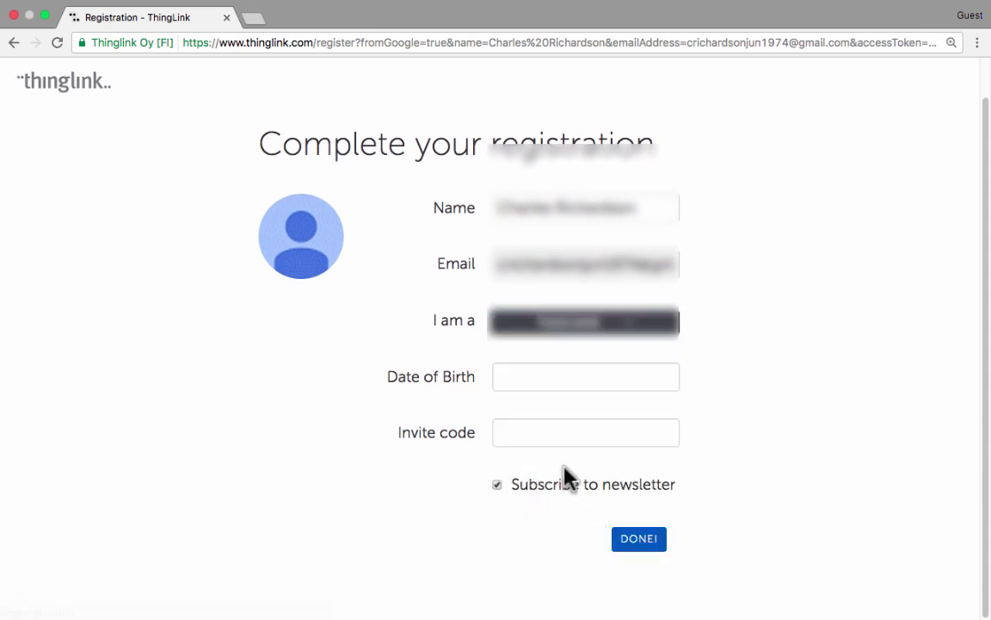
# - Complete the registration with the date of birth and no newsletter subscription, and continue from the startup page into the site
pyautogui.click(628, 376)
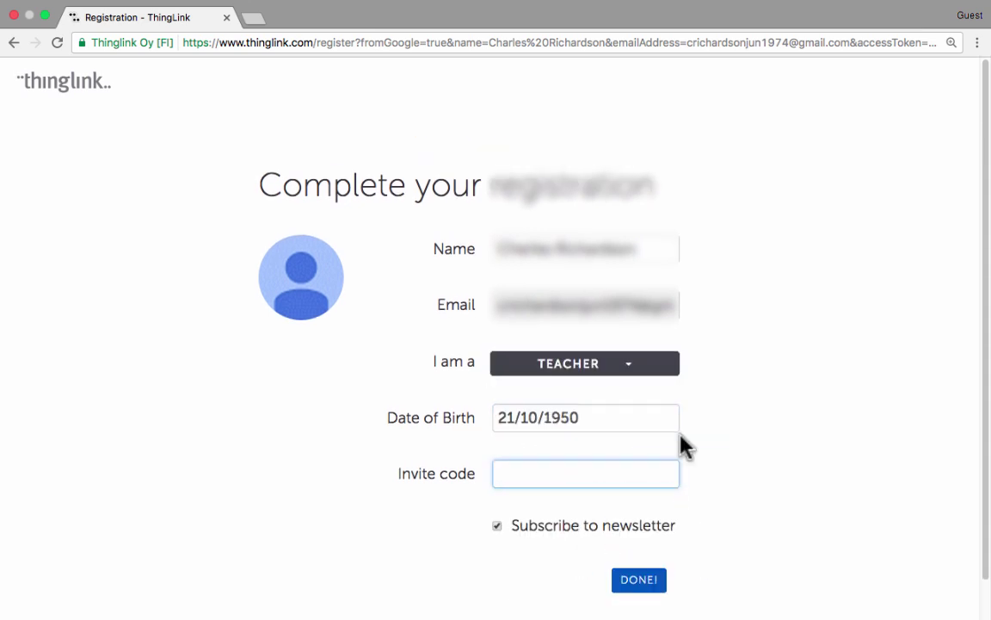
pyautogui.scroll(-1, 684, 442)
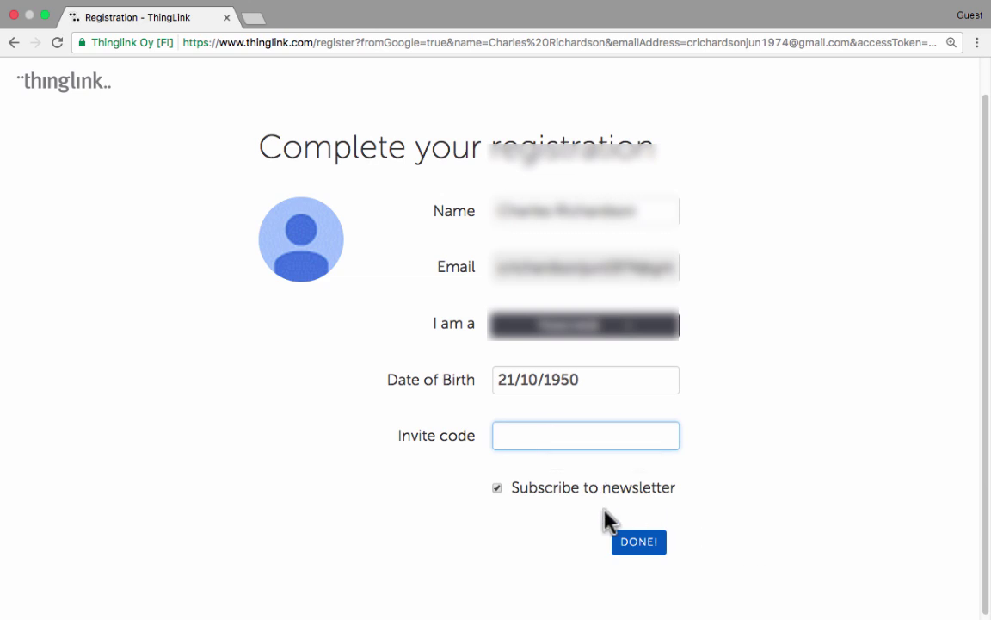
pyautogui.click(503, 489)
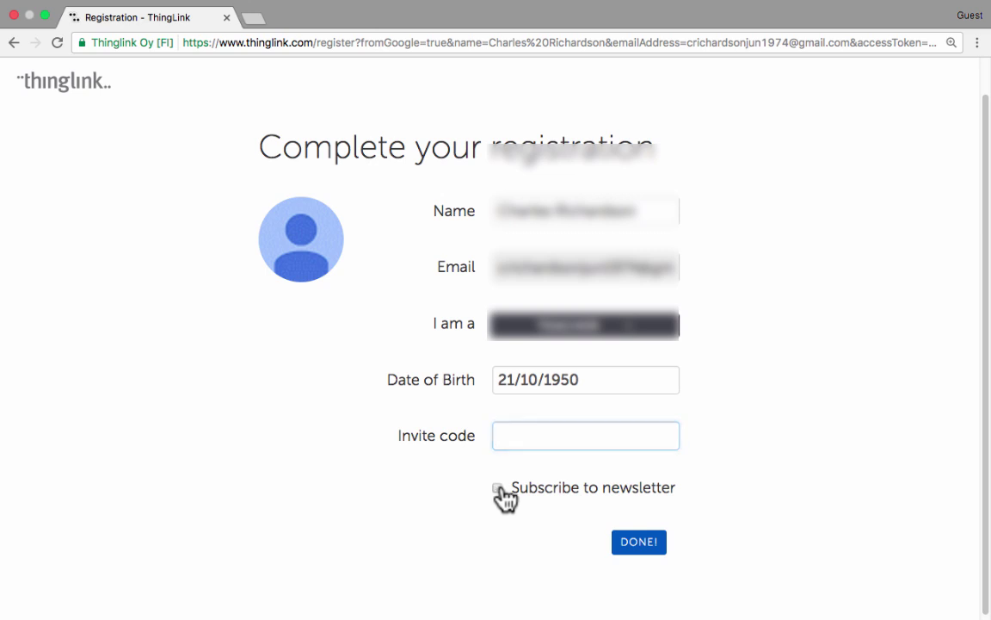
pyautogui.click(641, 544)
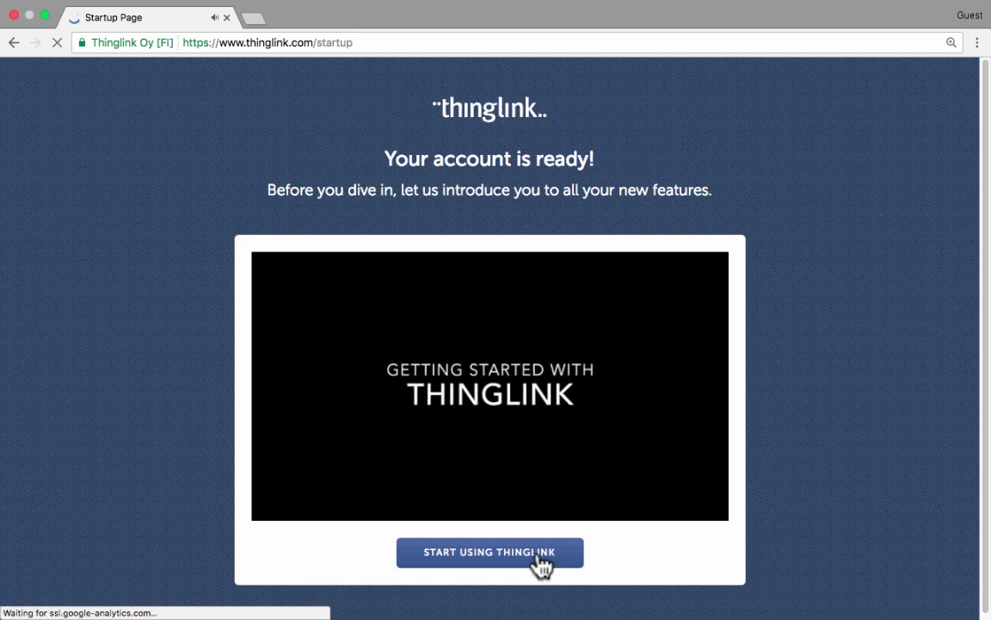
pyautogui.click(541, 553)
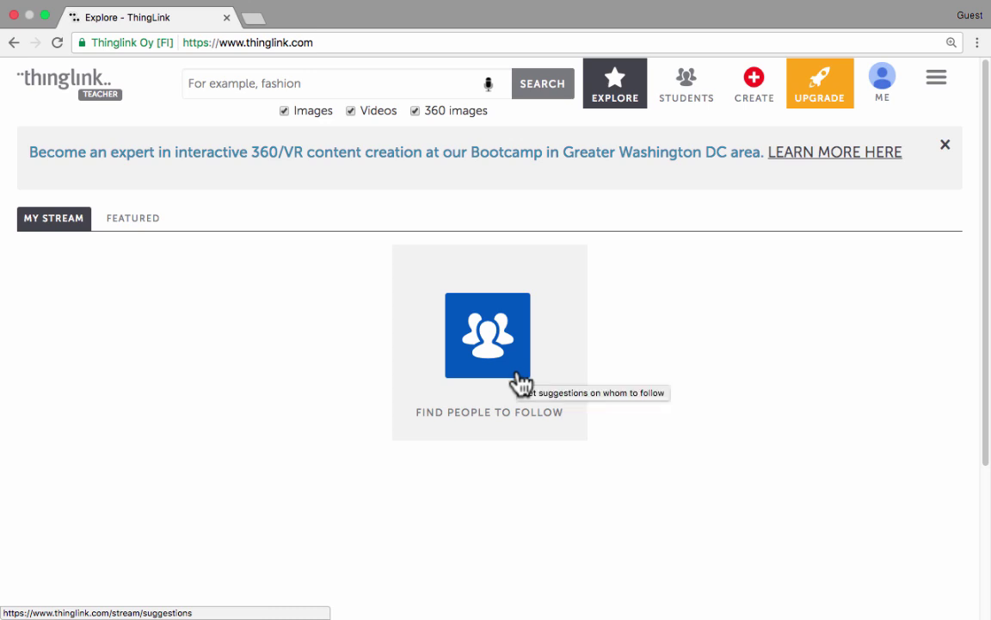
# - Browse the featured interactive images on the Explore page
pyautogui.click(143, 227)
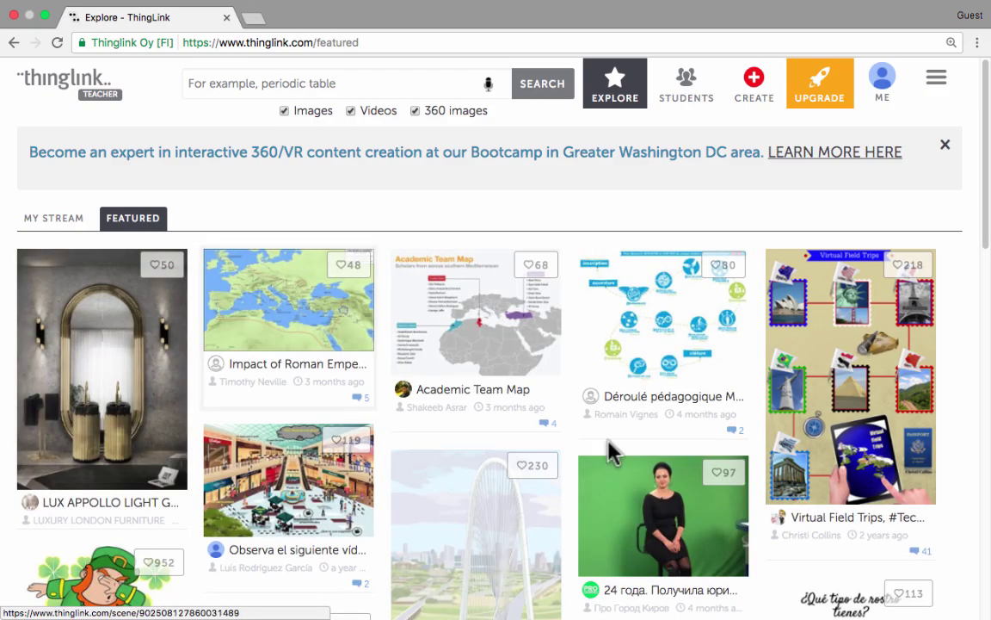
pyautogui.scroll(-6, 611, 454)
pyautogui.scroll(6, 611, 454)
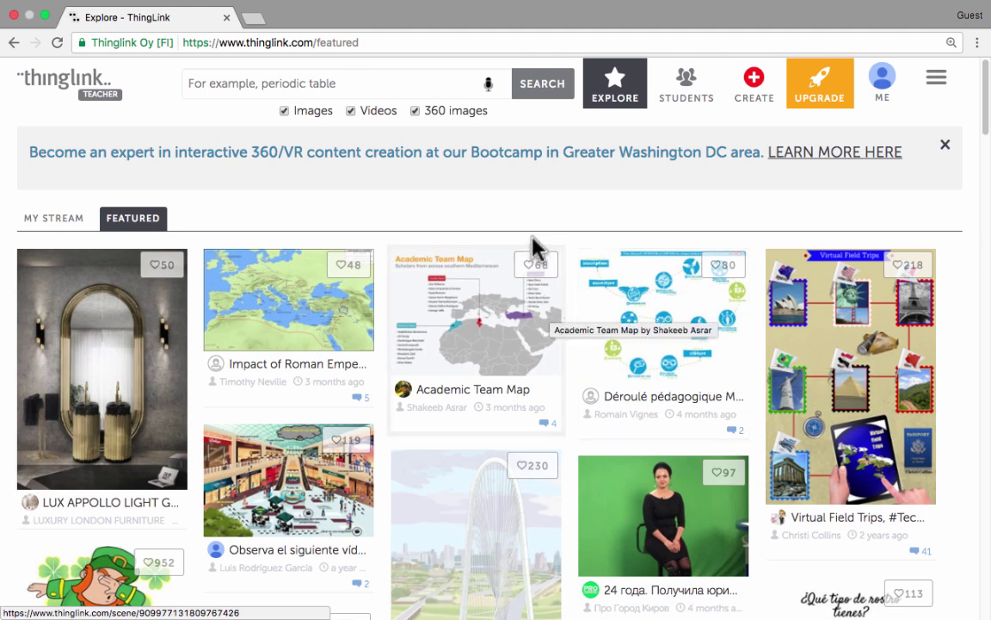
# - On the Create page, look through the available tutorials and collapse the tutorial strip
pyautogui.click(755, 85)
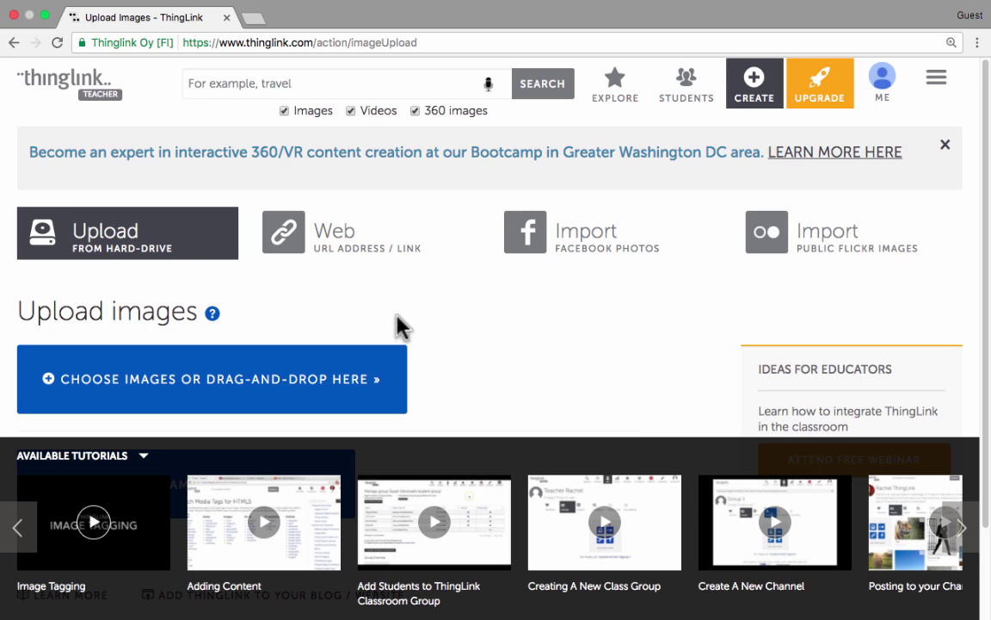
pyautogui.scroll(-1, 62, 496)
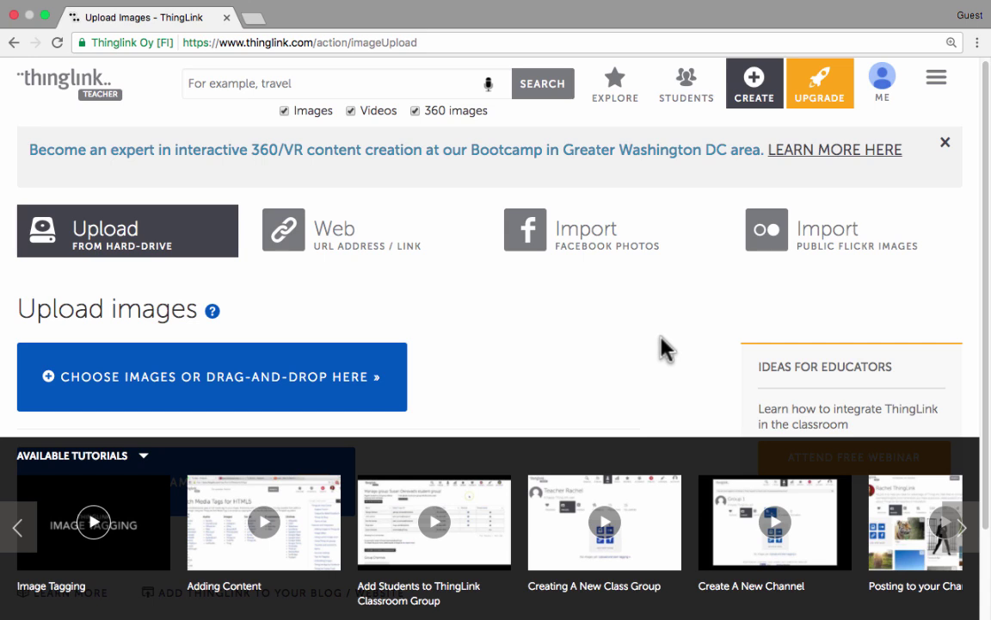
pyautogui.click(947, 529)
pyautogui.click(947, 531)
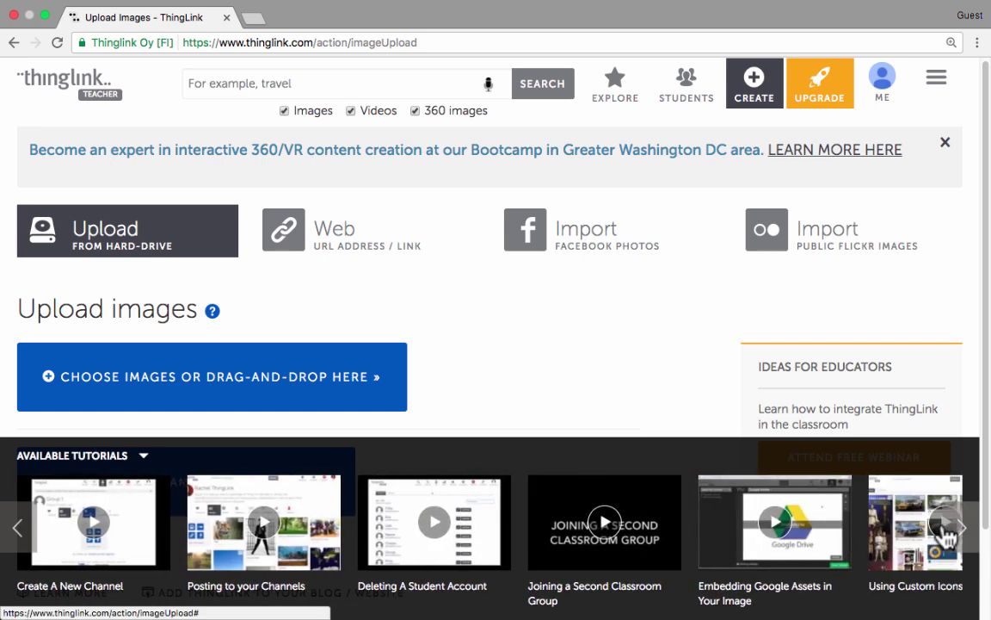
pyautogui.click(946, 534)
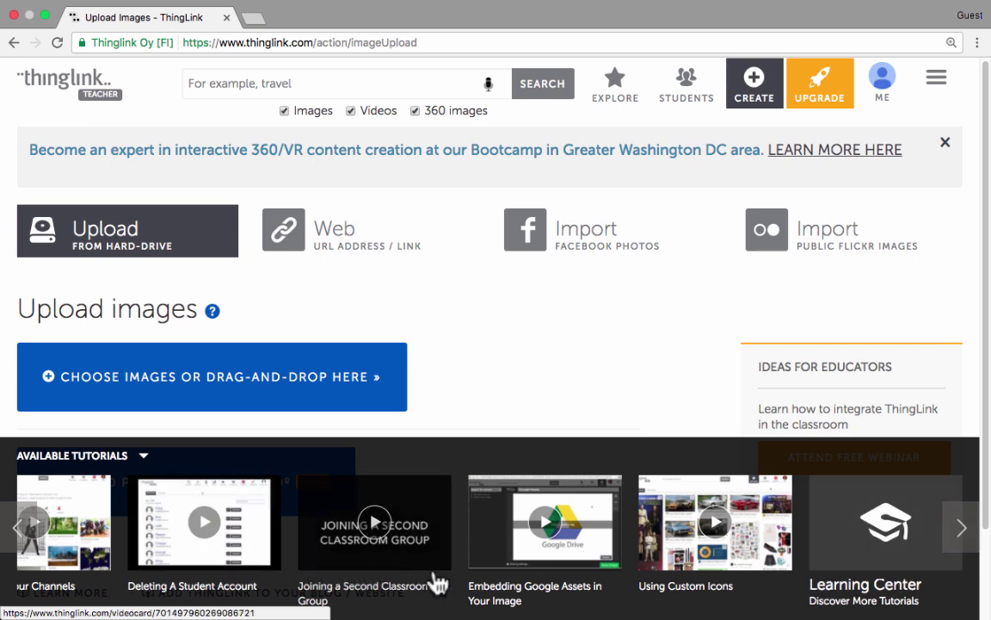
pyautogui.click(20, 534)
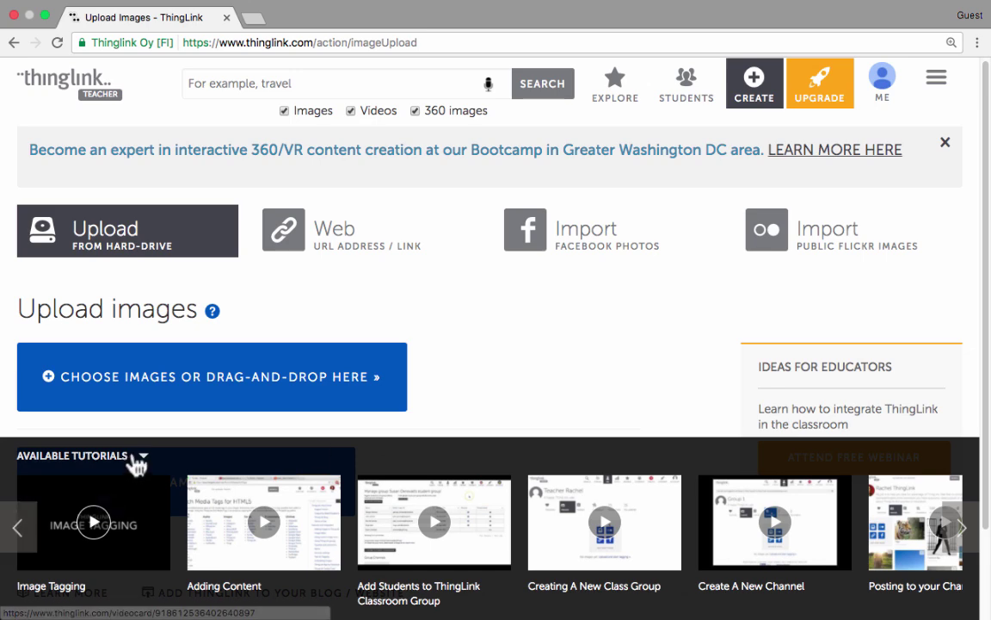
pyautogui.click(142, 457)
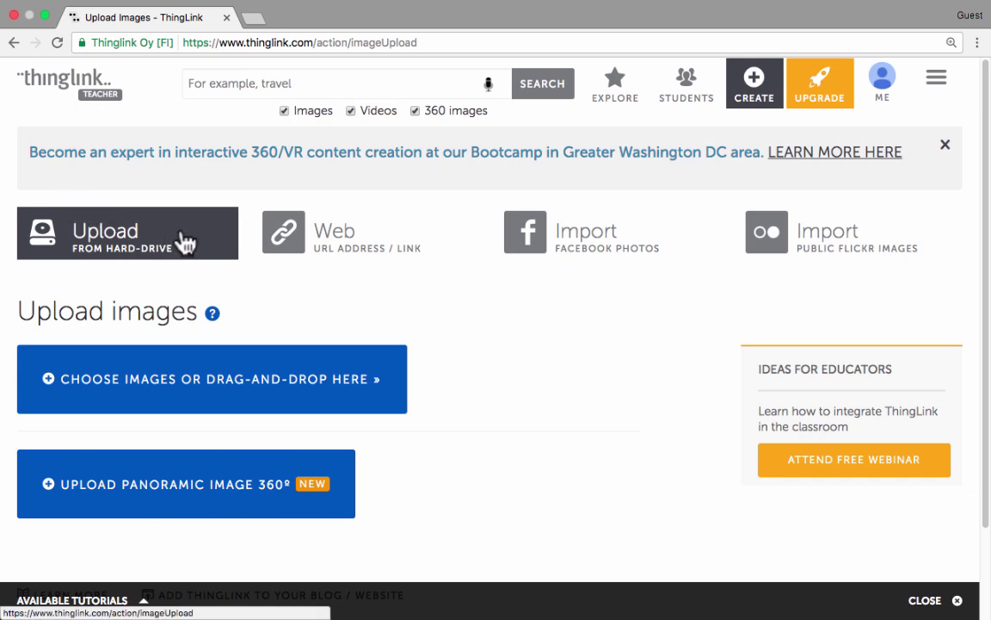
# - Compare the ways of adding media: hard-drive upload, web link, Facebook photo import and public Flickr image import
pyautogui.click(185, 242)
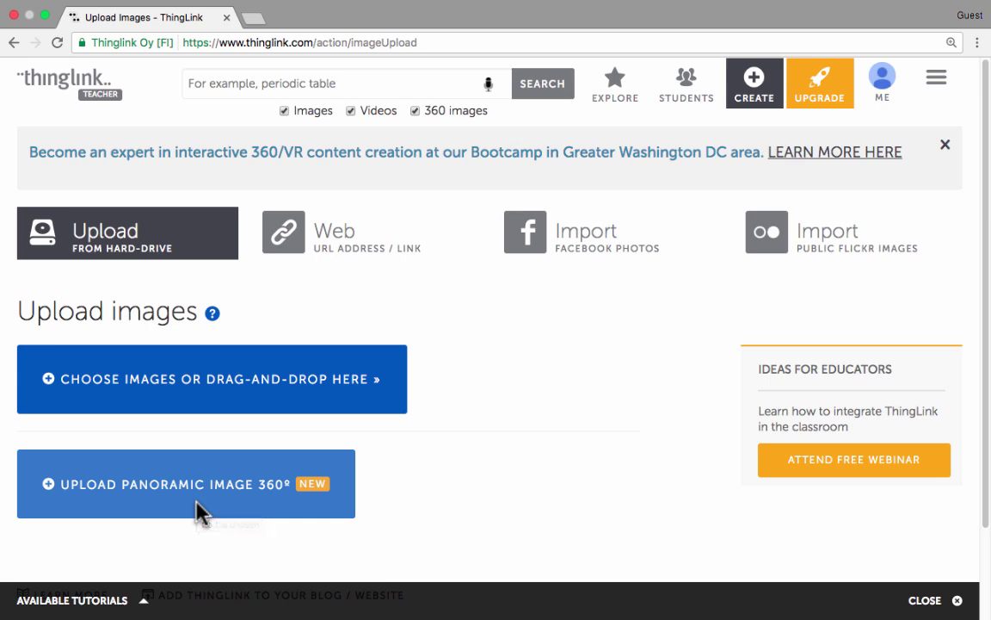
pyautogui.scroll(-1, 201, 513)
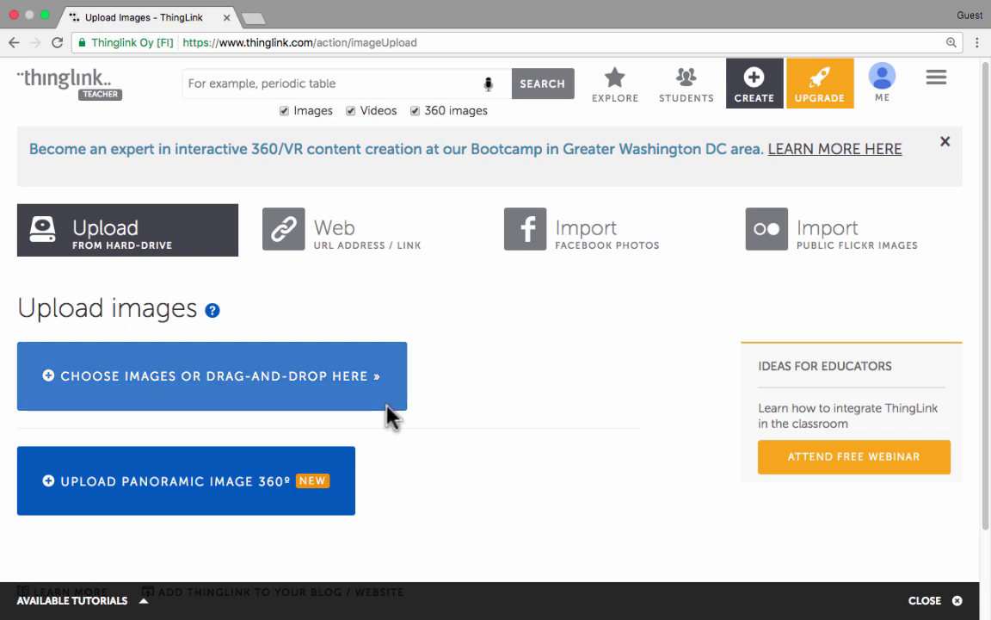
pyautogui.click(318, 247)
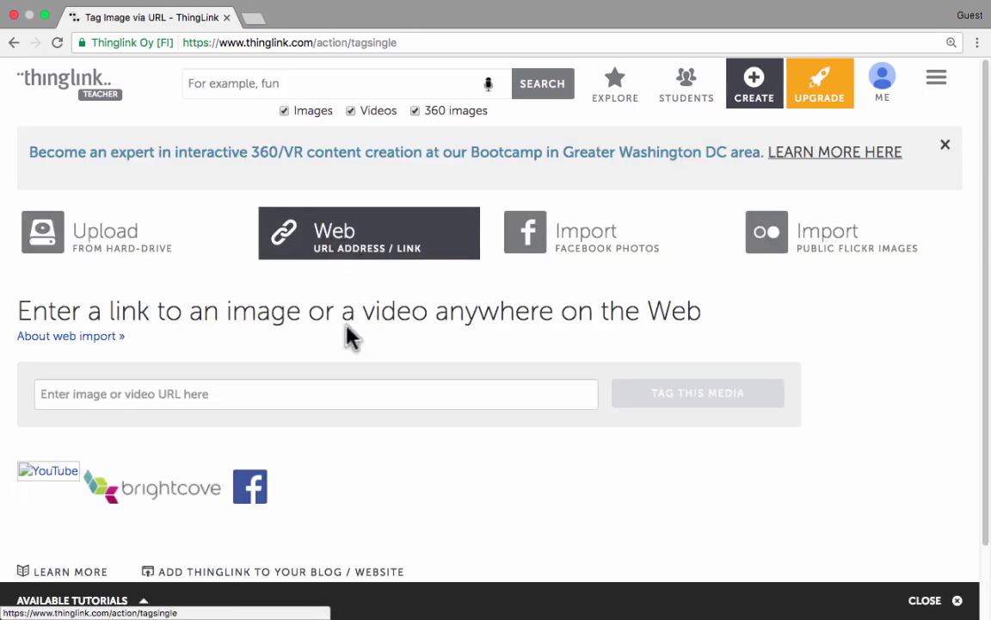
pyautogui.scroll(-2, 262, 441)
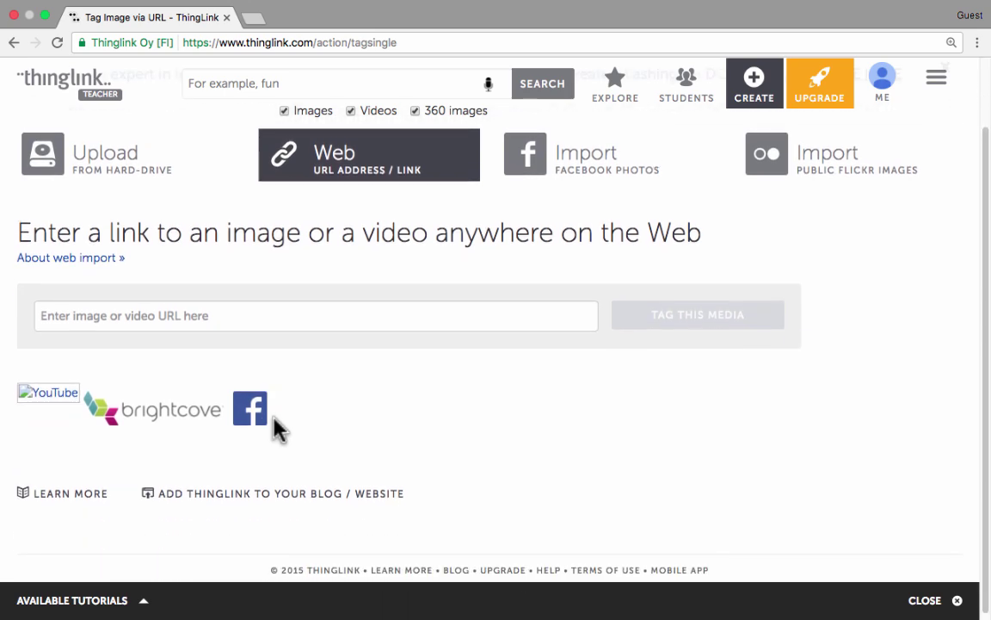
pyautogui.scroll(2, 278, 425)
pyautogui.click(594, 241)
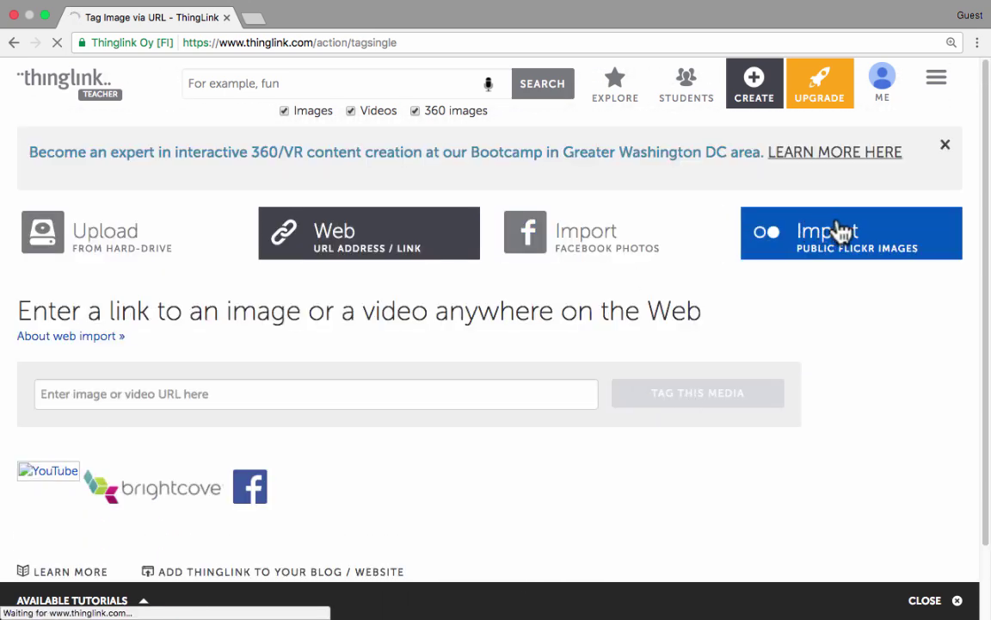
pyautogui.click(822, 250)
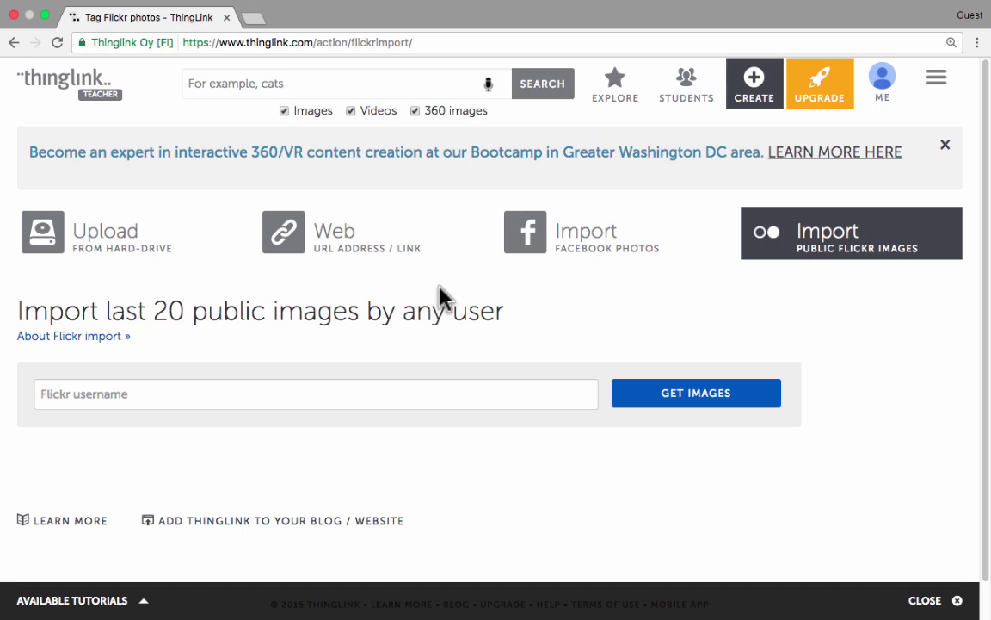
# - Upload the 2004 GDP world map PNG from the Graphics I Use folder on the hard drive
pyautogui.click(129, 250)
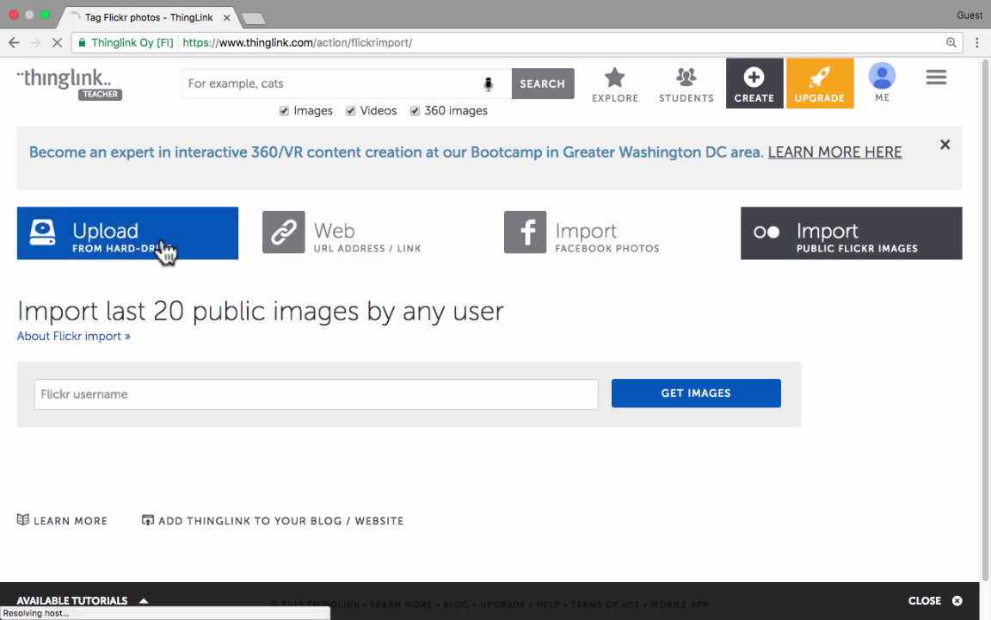
pyautogui.click(190, 383)
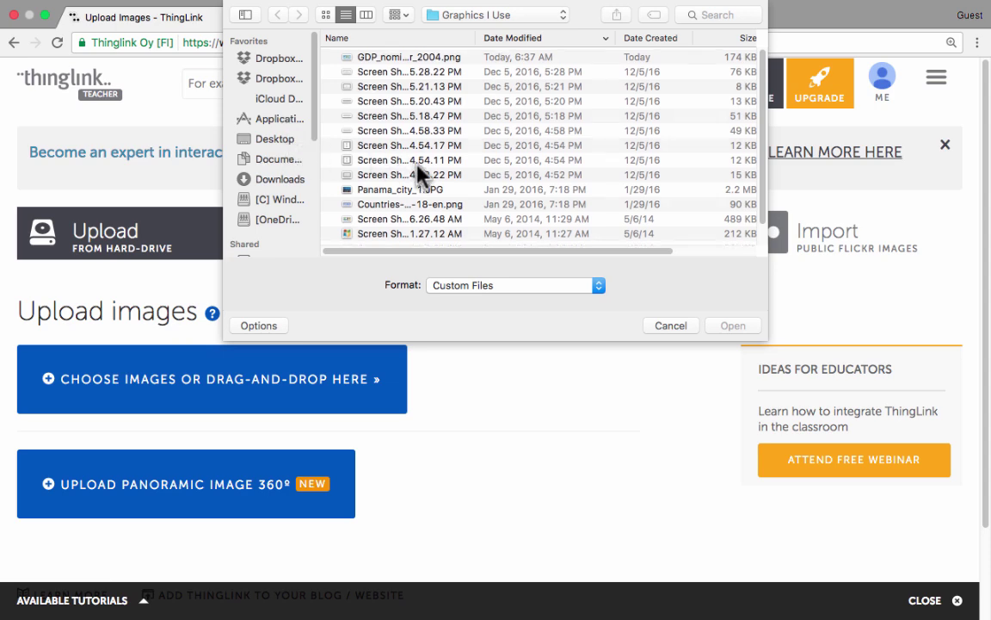
pyautogui.click(393, 59)
pyautogui.doubleClick(391, 59)
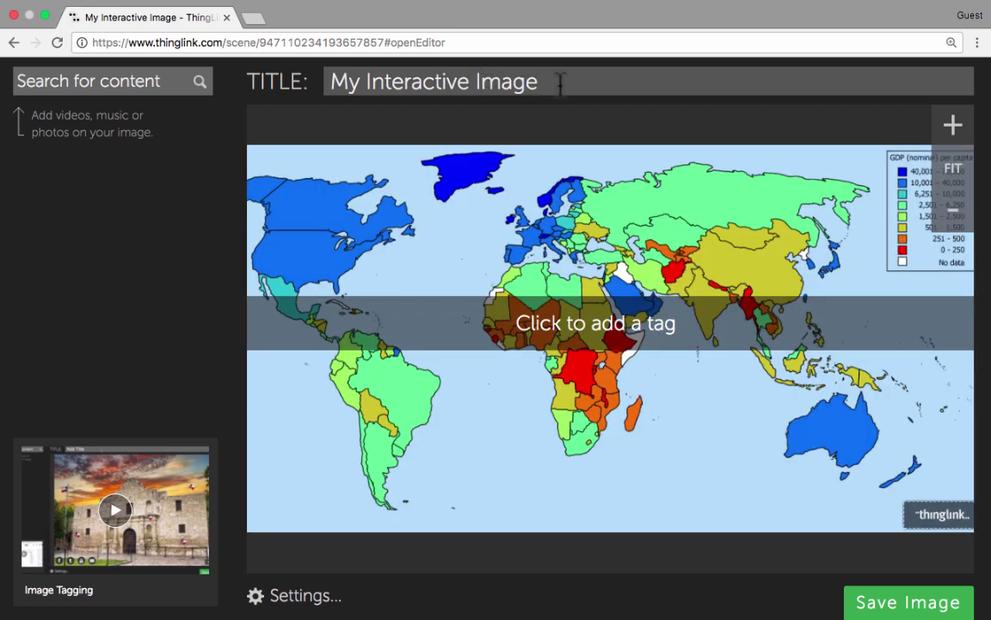
# - Replace the interactive image's title with "Countries of the World"
pyautogui.moveTo(558, 82); pyautogui.dragTo(327, 82)
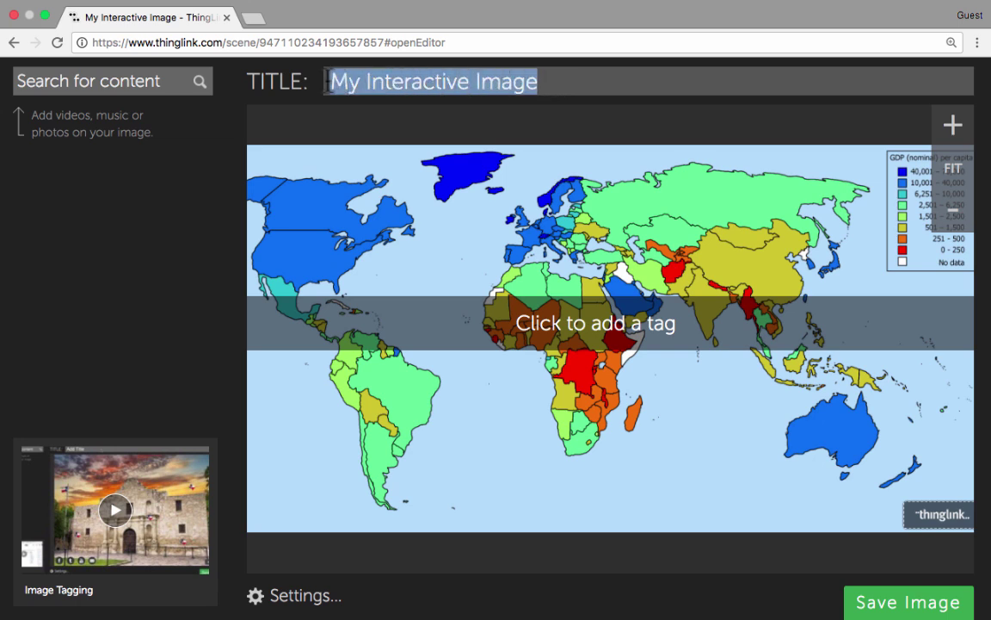
pyautogui.press('BackSpace')
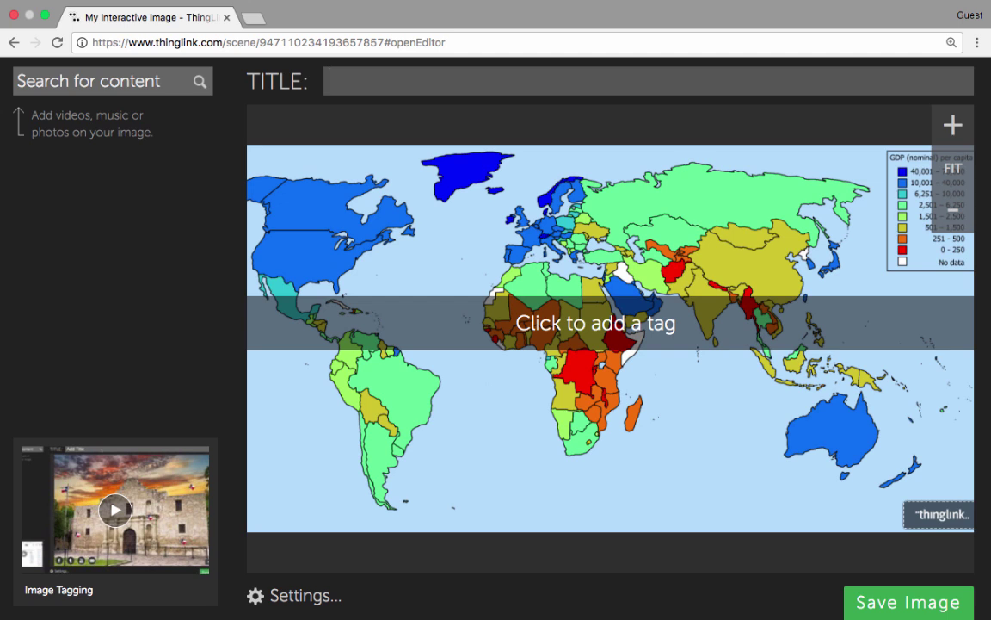
pyautogui.write('Counr')
pyautogui.press('BackSpace')
pyautogui.write('tries')
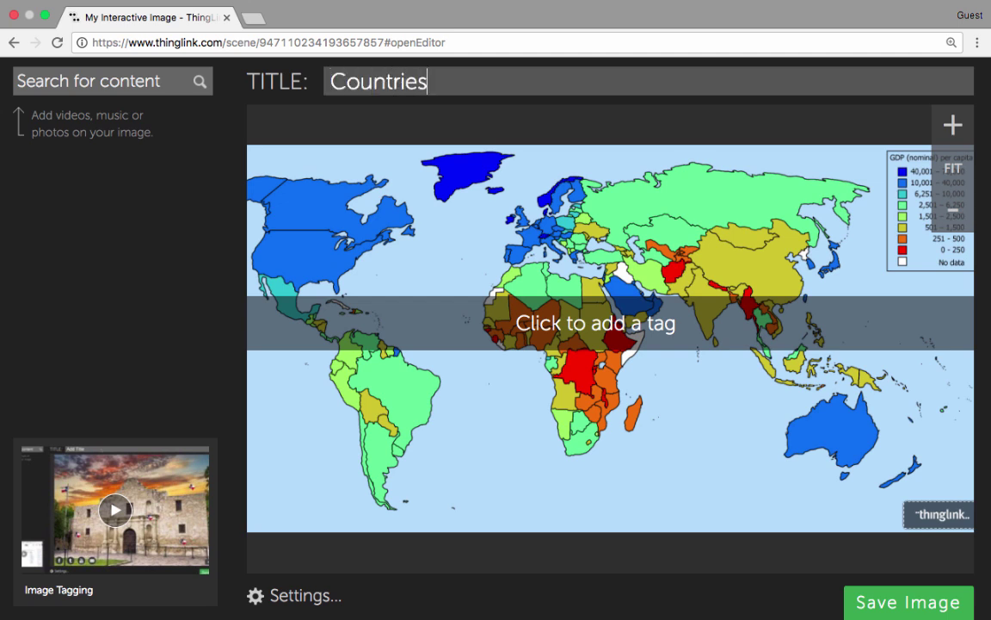
pyautogui.write(' of the World')
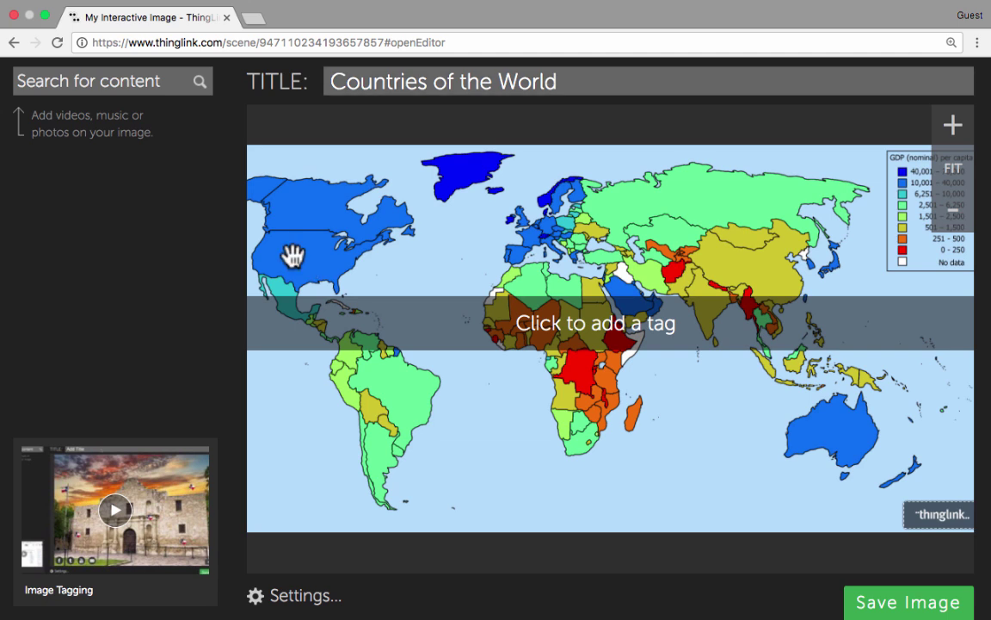
# - Place a tag on the United States, look over the static icons and give it the blue circle icon
pyautogui.moveTo(273, 235); pyautogui.dragTo(311, 274)
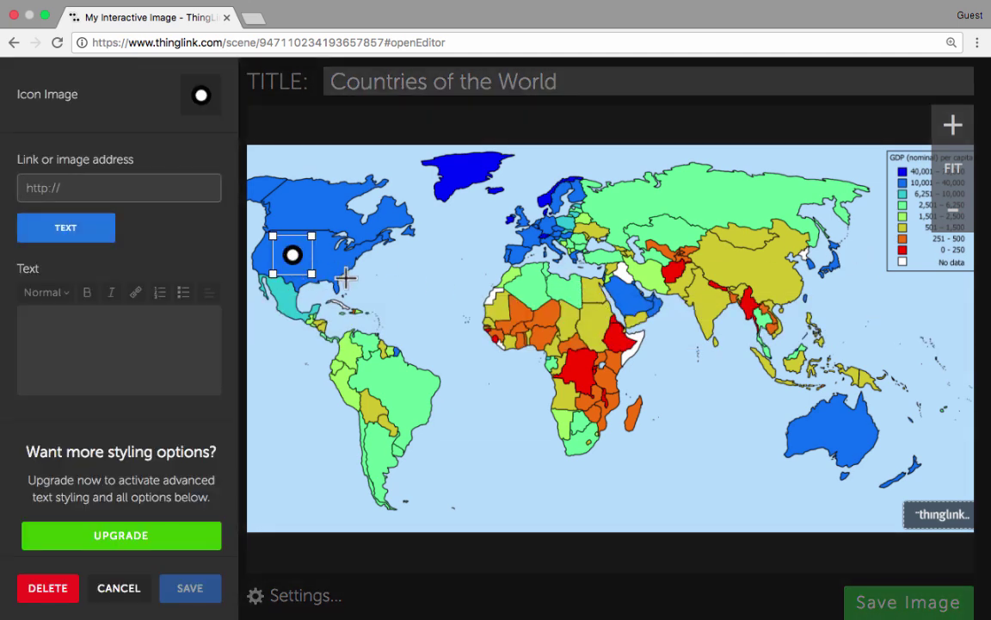
pyautogui.click(203, 112)
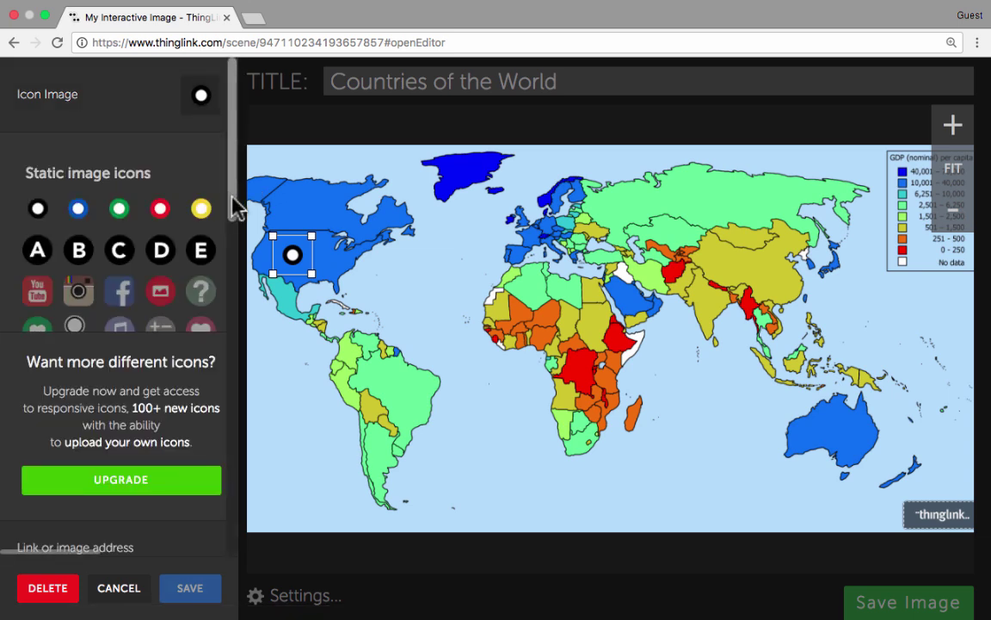
pyautogui.scroll(-3, 233, 194)
pyautogui.scroll(3, 230, 181)
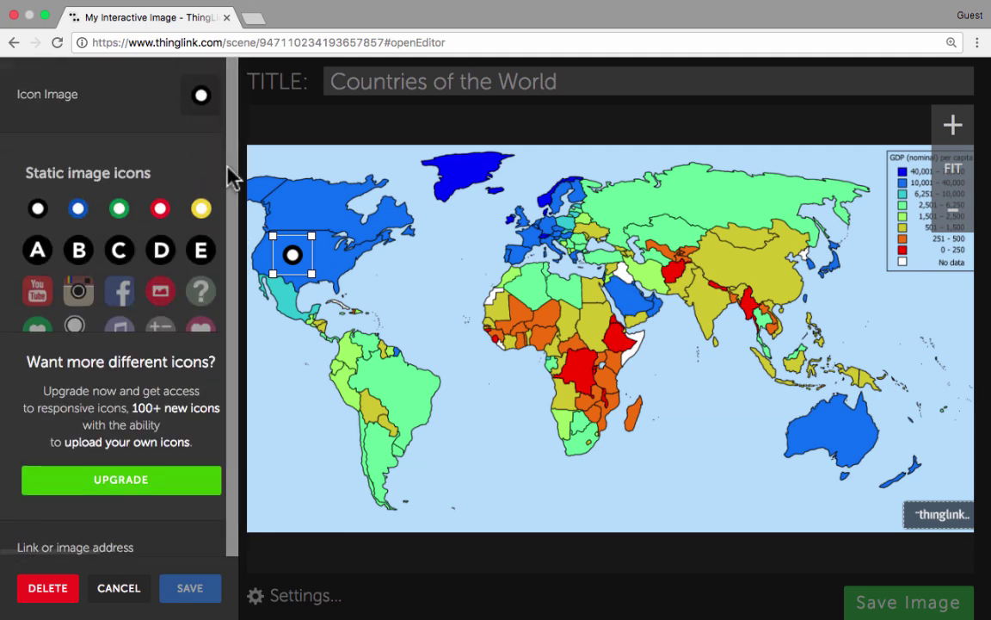
pyautogui.scroll(-3, 198, 198)
pyautogui.scroll(3, 162, 181)
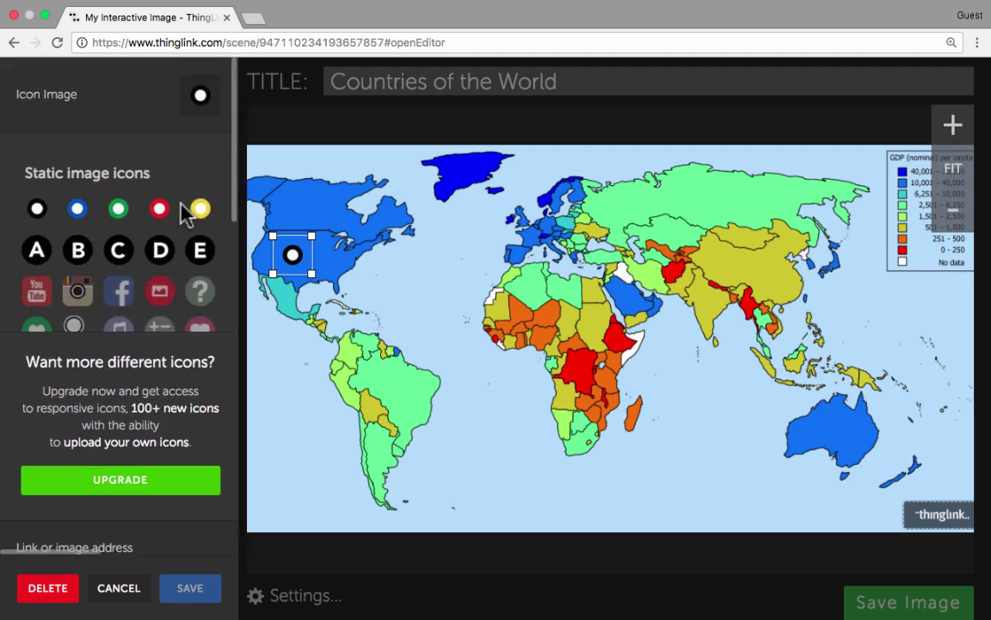
pyautogui.scroll(-2, 82, 226)
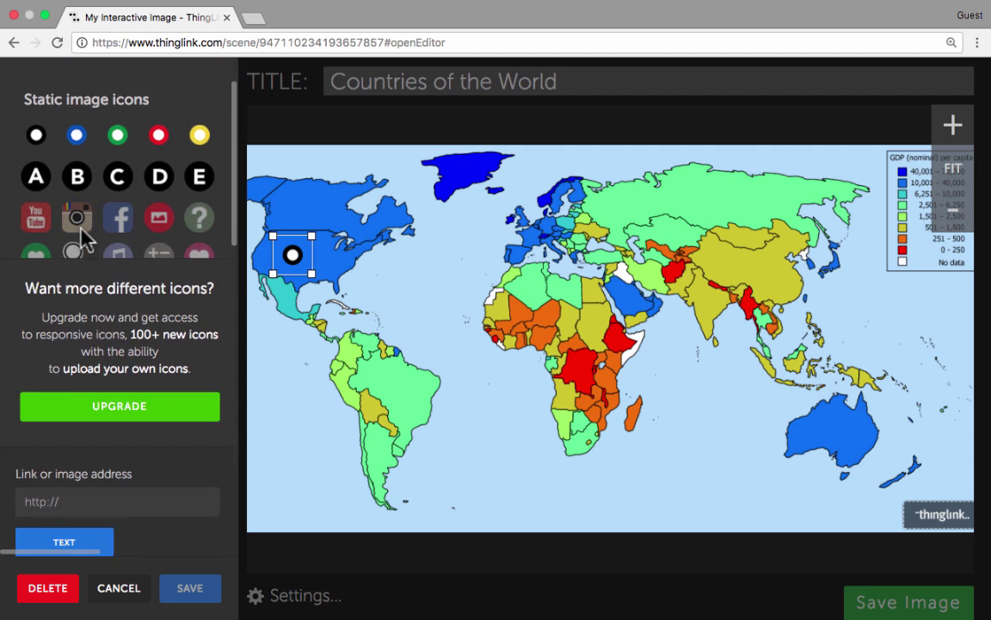
pyautogui.click(77, 135)
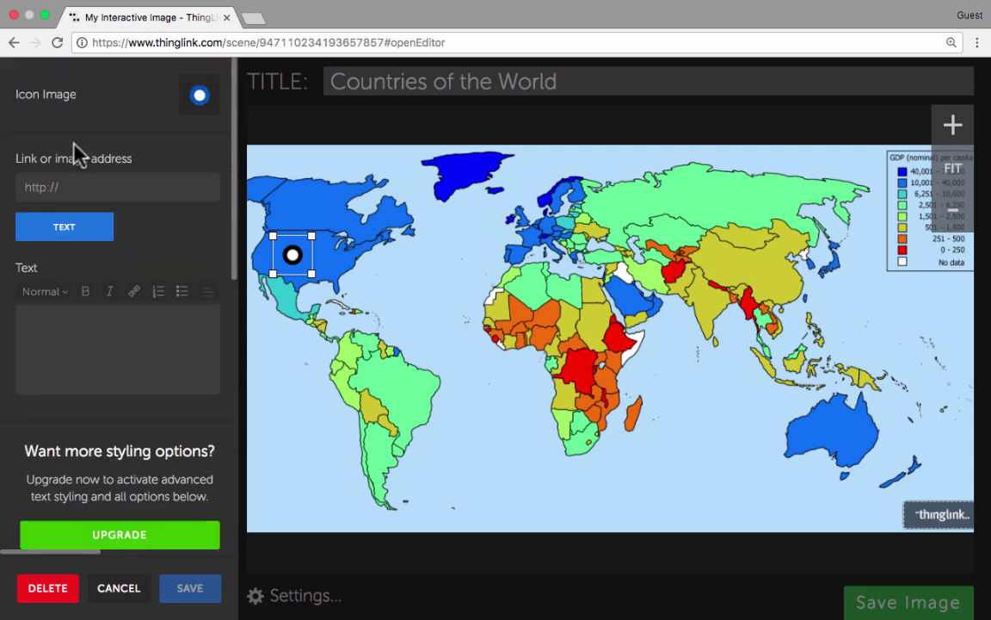
# - Try the letter A icon on the United States tag, settling on the green circle icon instead
pyautogui.click(199, 99)
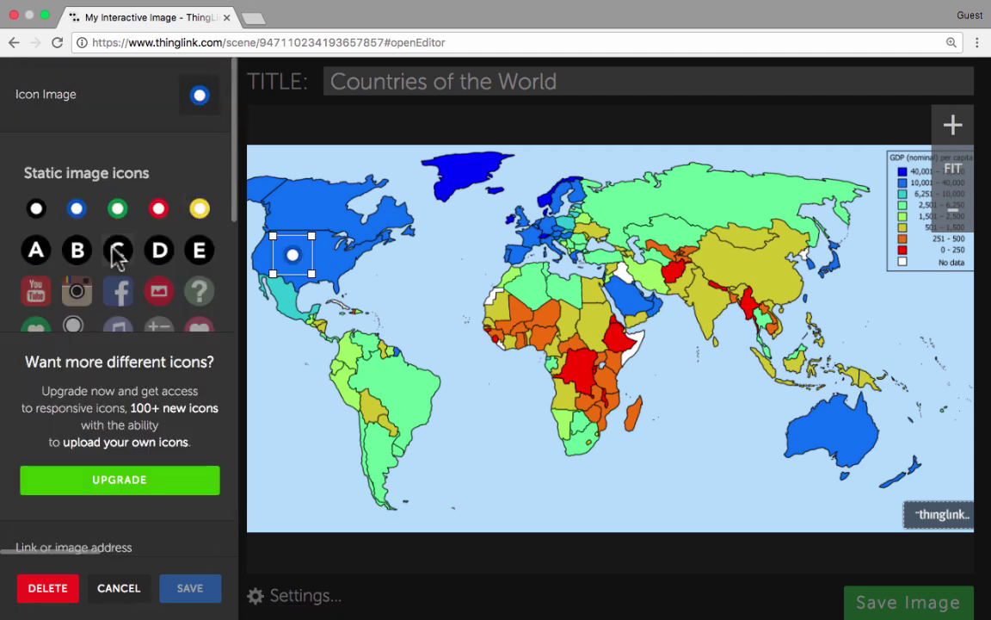
pyautogui.click(49, 259)
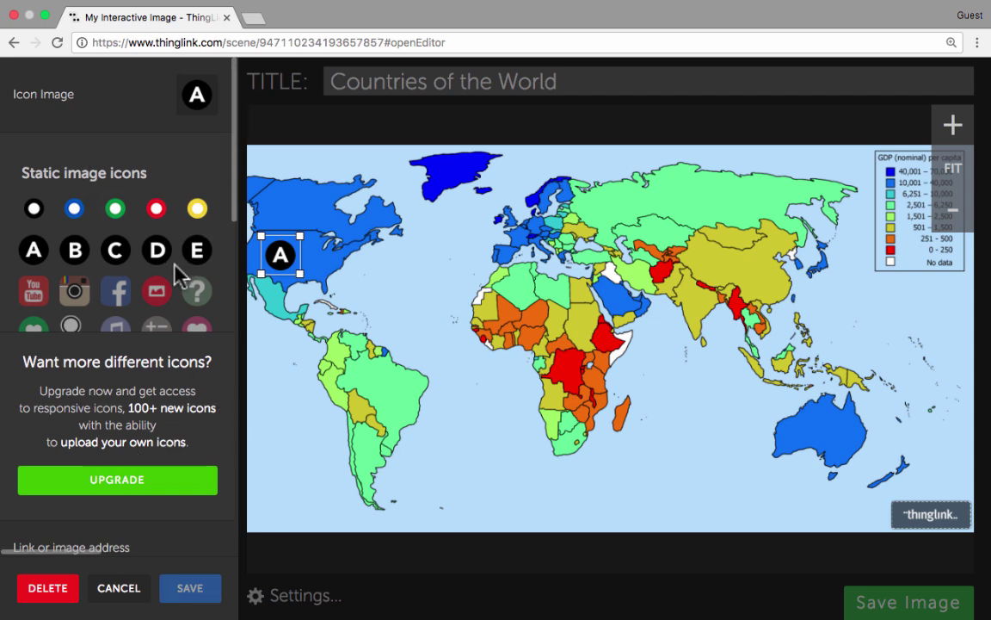
pyautogui.click(116, 208)
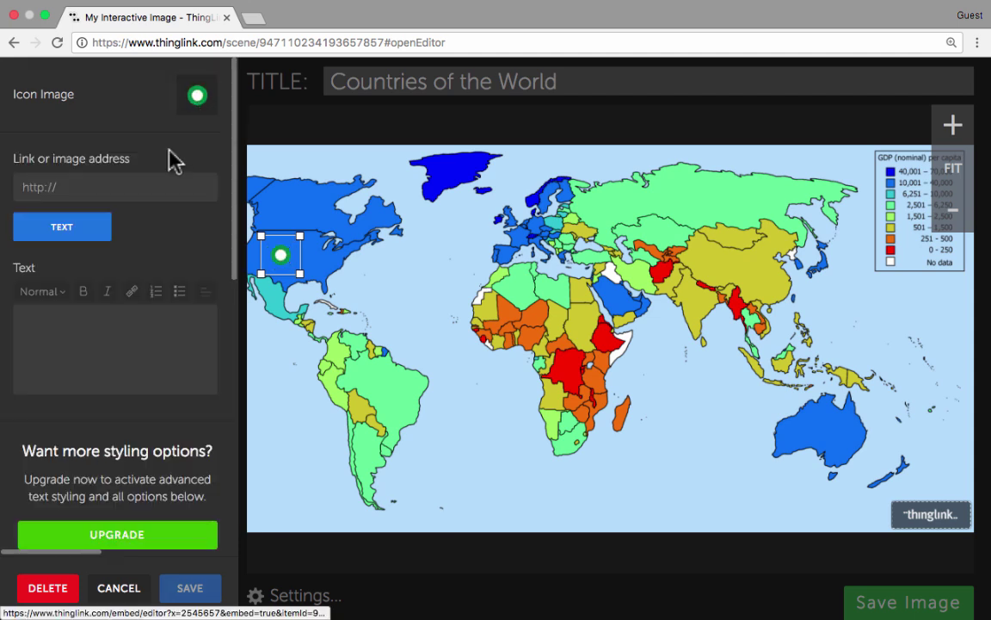
# - Enter "This is the USA." as the United States tag's text and preview the tag on the map
pyautogui.click(198, 94)
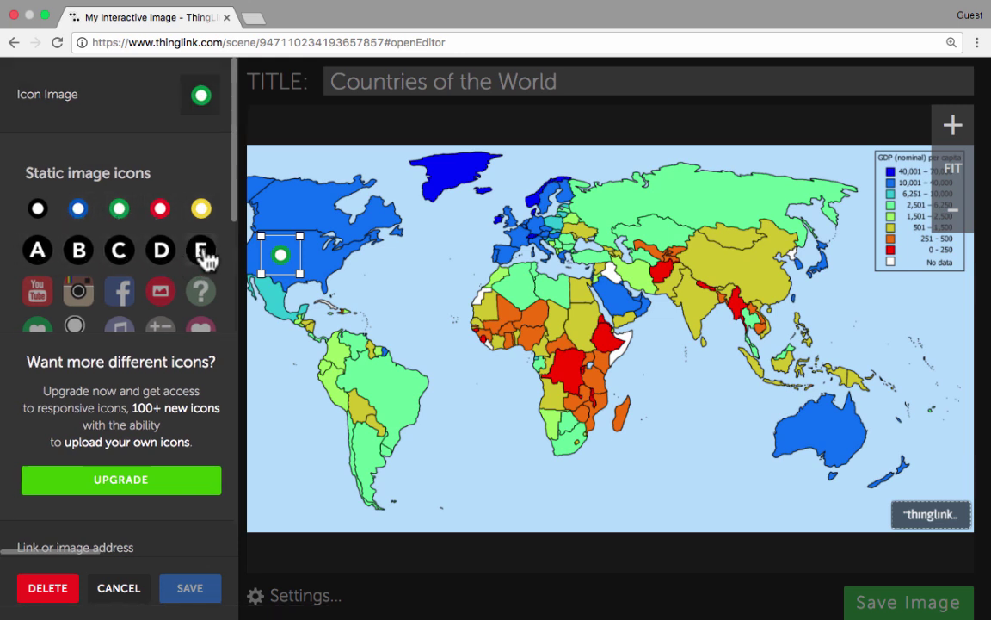
pyautogui.scroll(-8, 159, 283)
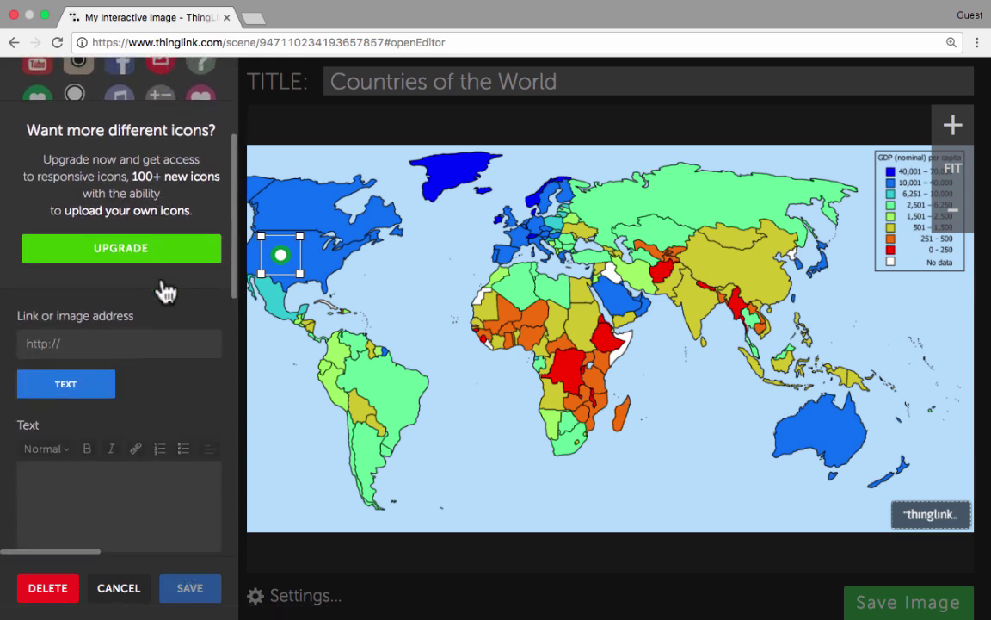
pyautogui.scroll(-2, 166, 288)
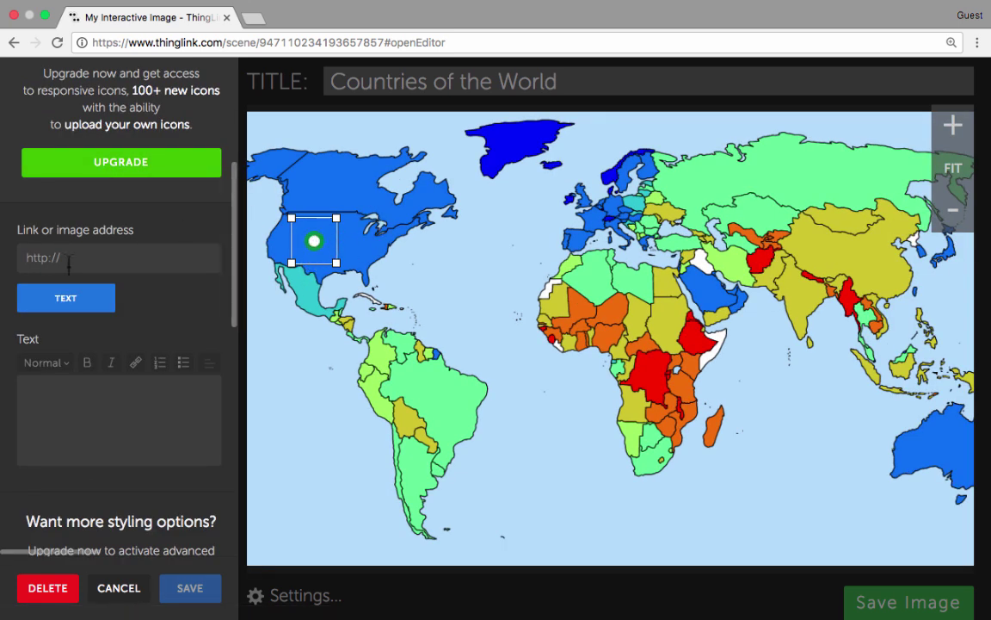
pyautogui.click(107, 299)
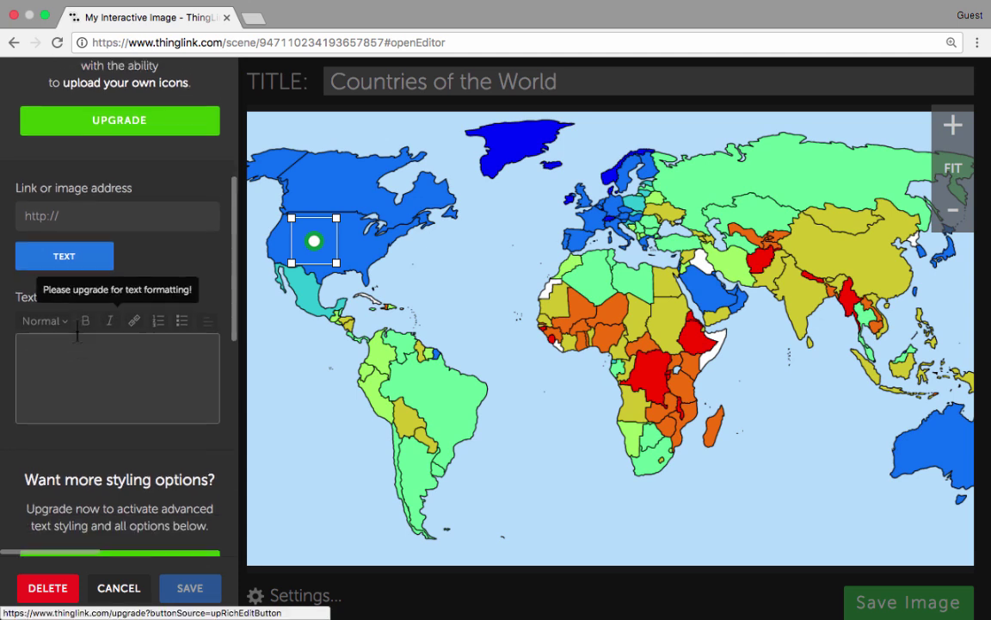
pyautogui.scroll(-1, 82, 333)
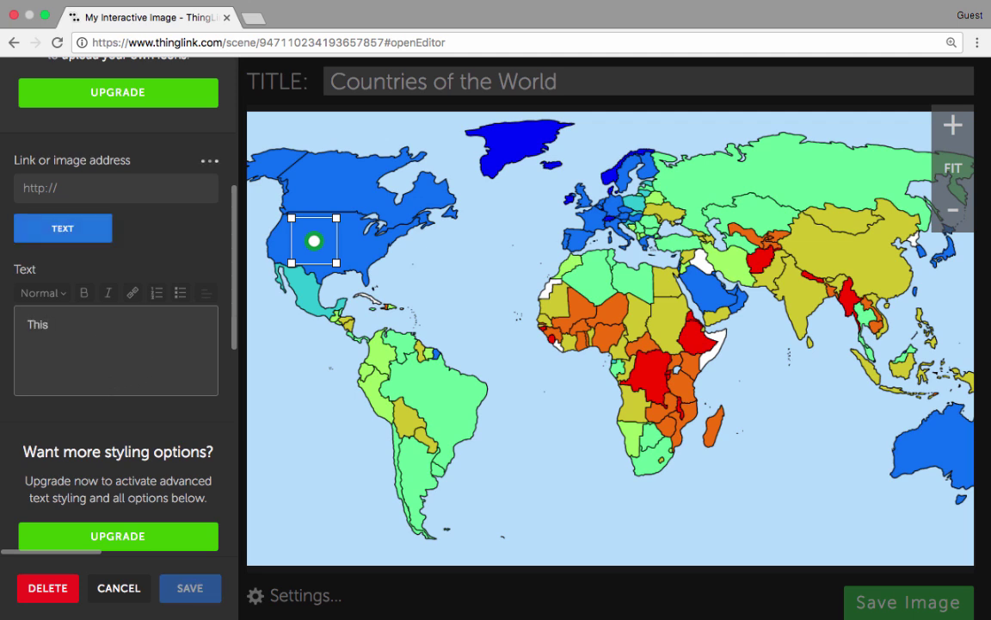
pyautogui.write('is the USA.')
pyautogui.click(310, 398)
pyautogui.click(568, 311)
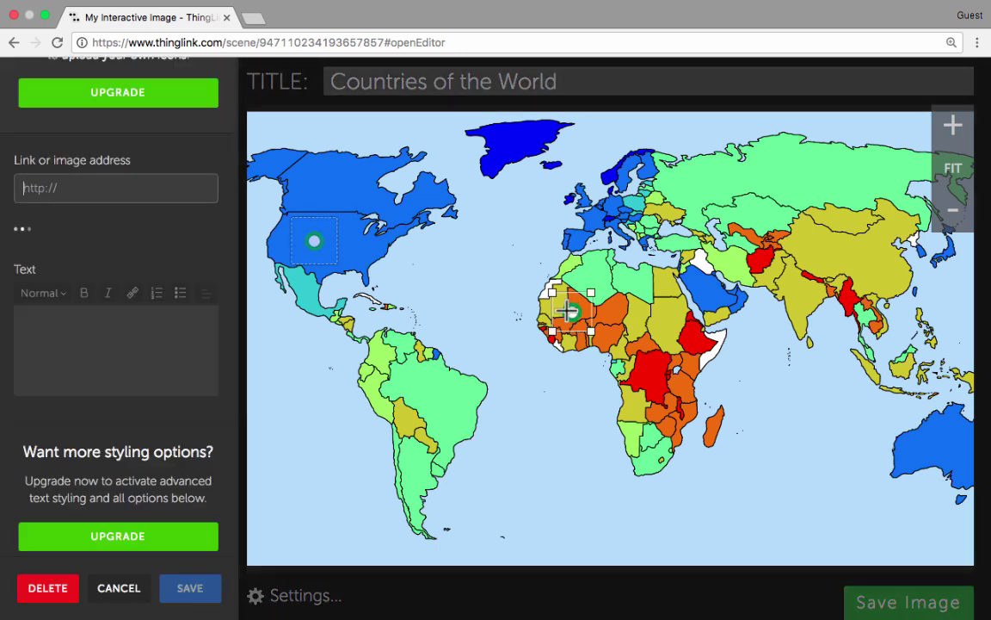
pyautogui.click(315, 242)
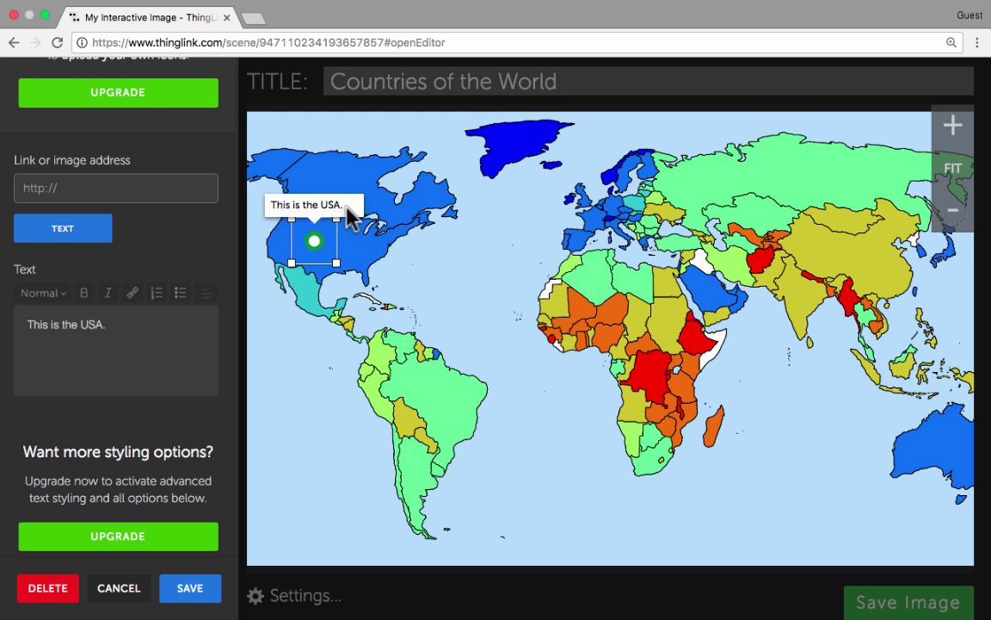
# - Open images.google.com in a new browser tab and search for "american flag"
pyautogui.click(94, 195)
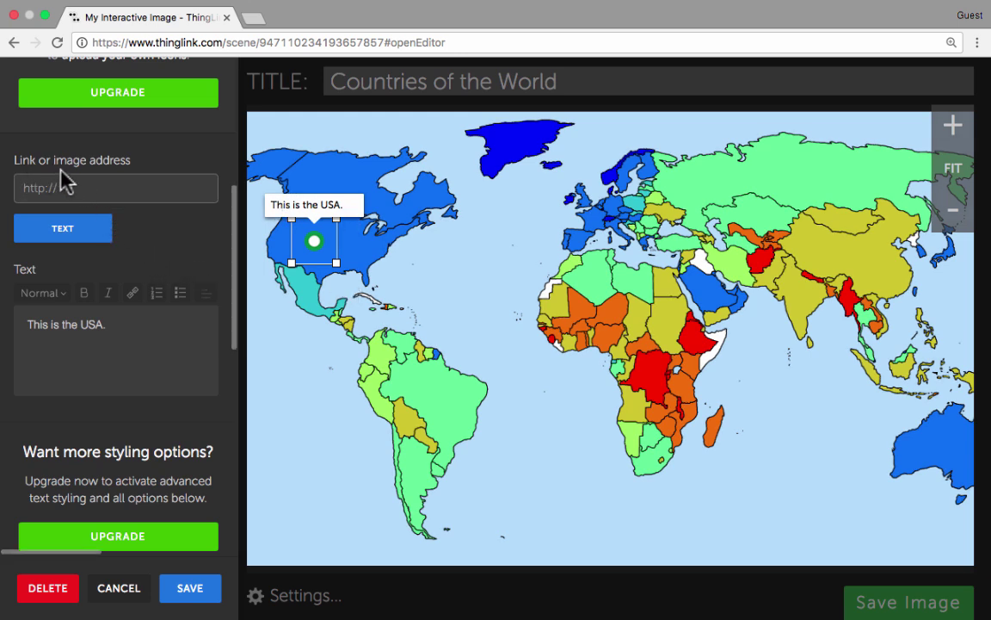
pyautogui.click(254, 19)
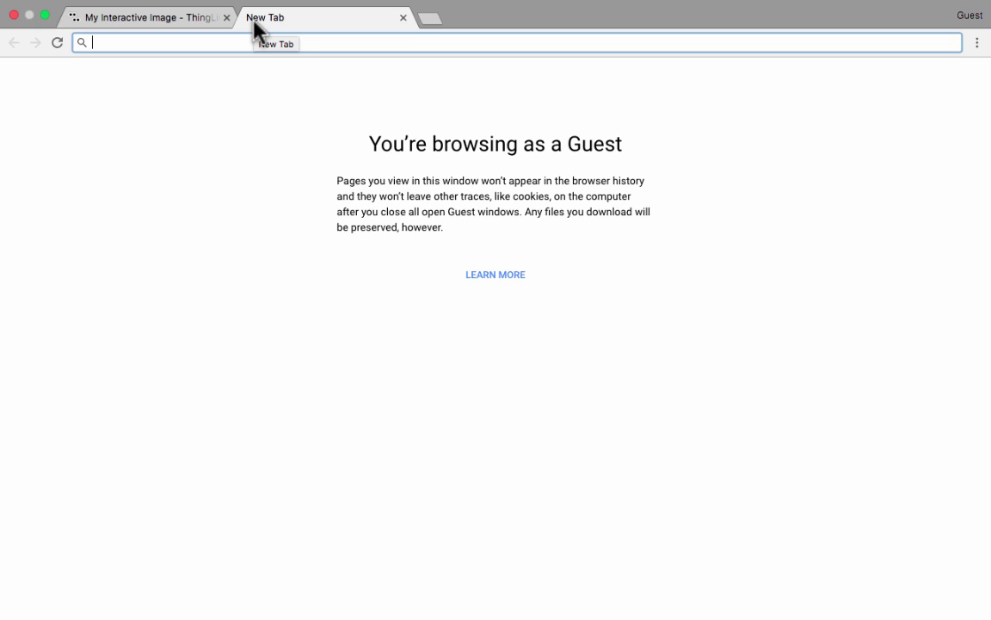
pyautogui.write('i')
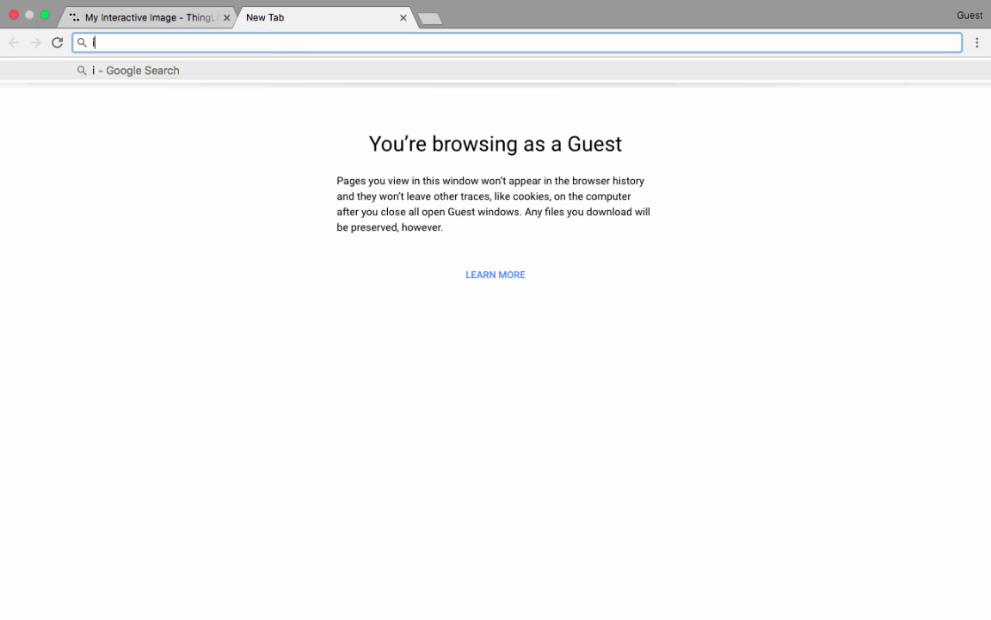
pyautogui.write('mages.google.com')
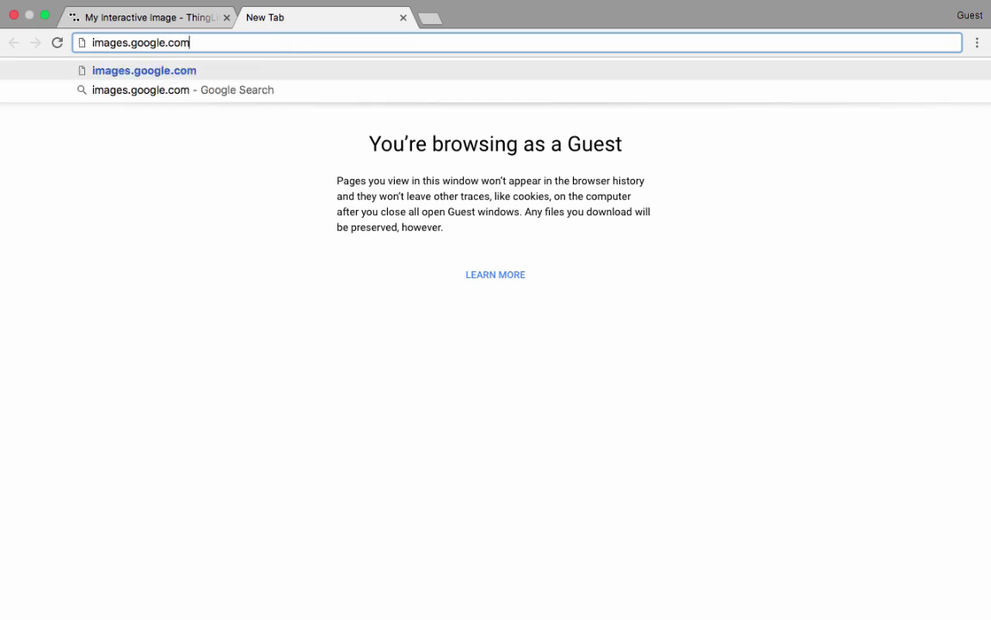
pyautogui.press('Return')
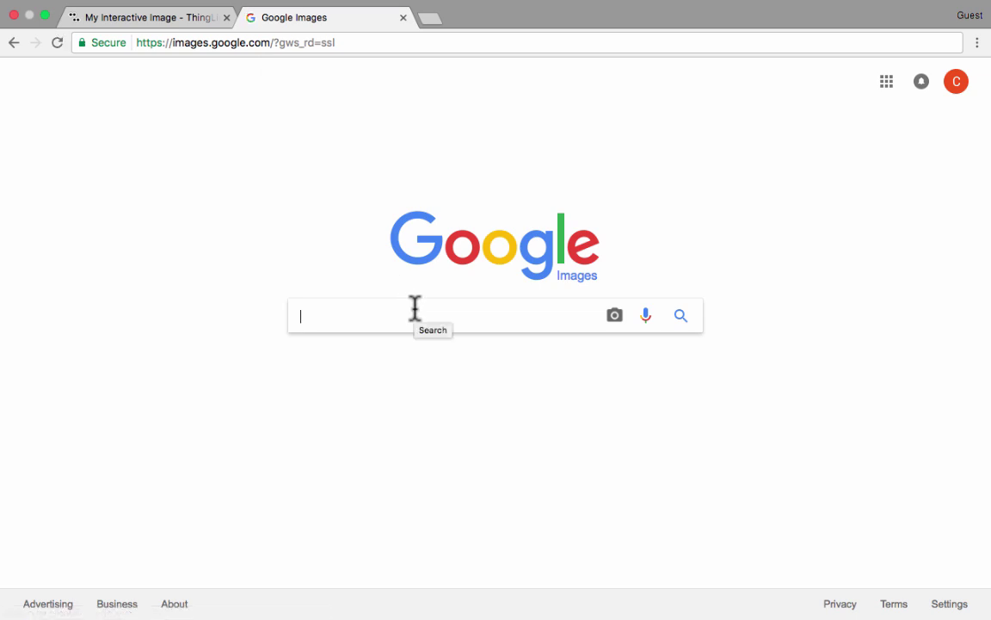
pyautogui.write('american flag')
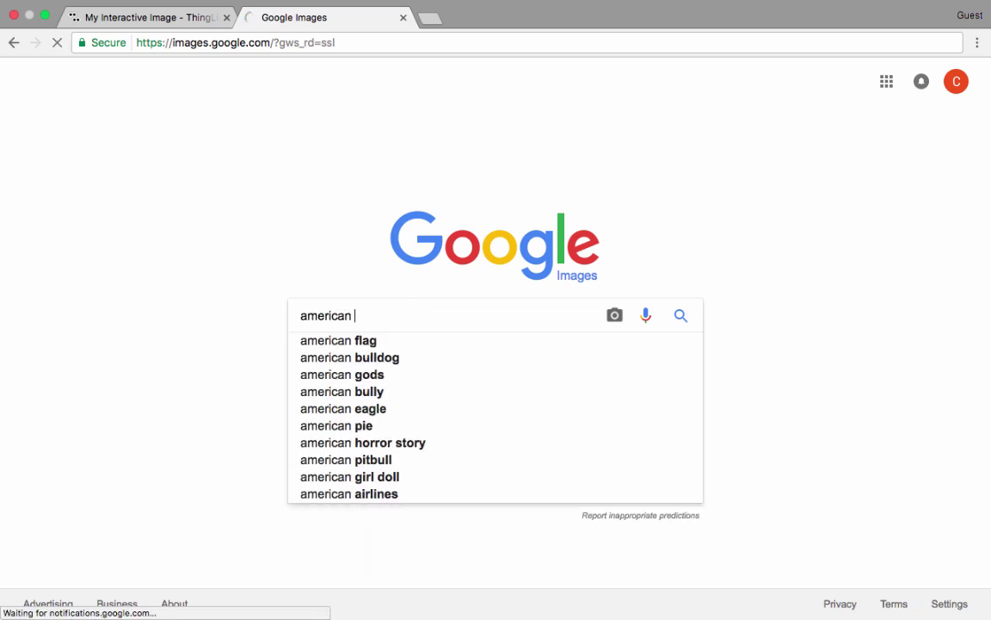
pyautogui.press('Return')
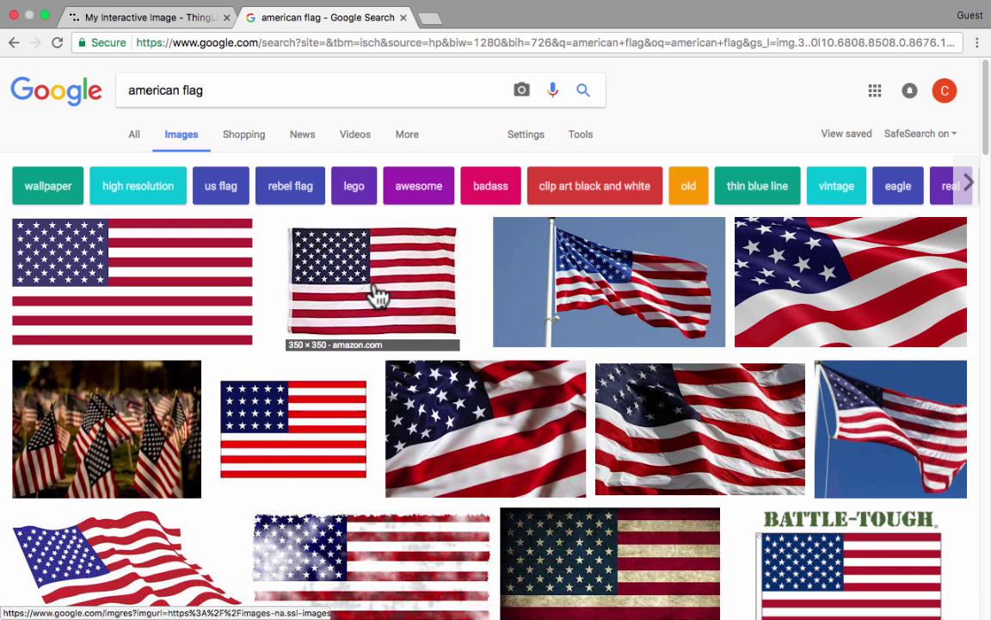
# - Filter the flag images by usage rights, comparing Labeled for reuse with modification and settling on Labeled for reuse
pyautogui.click(581, 138)
pyautogui.click(383, 162)
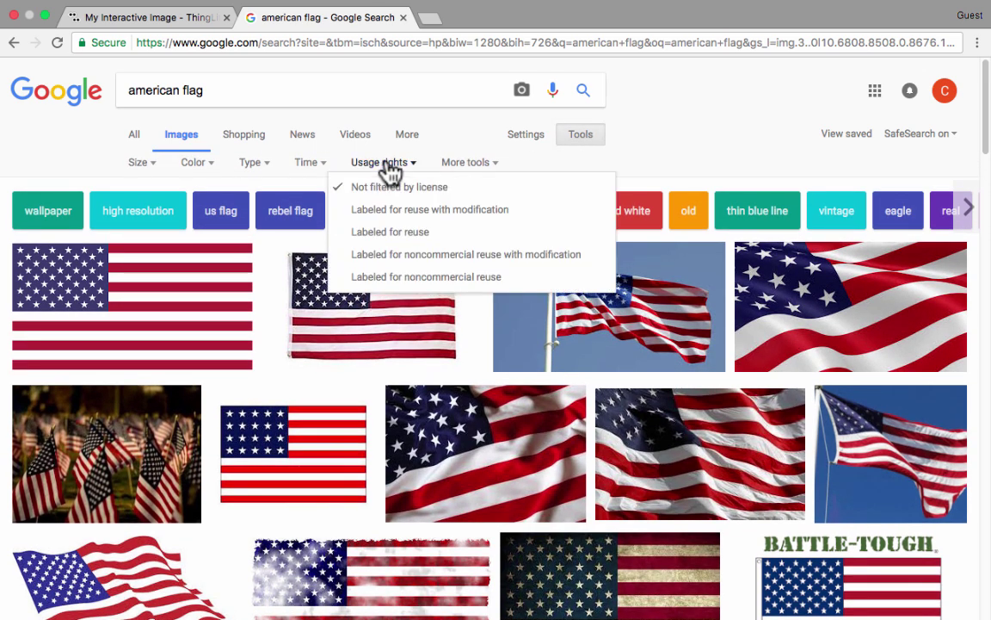
pyautogui.click(376, 217)
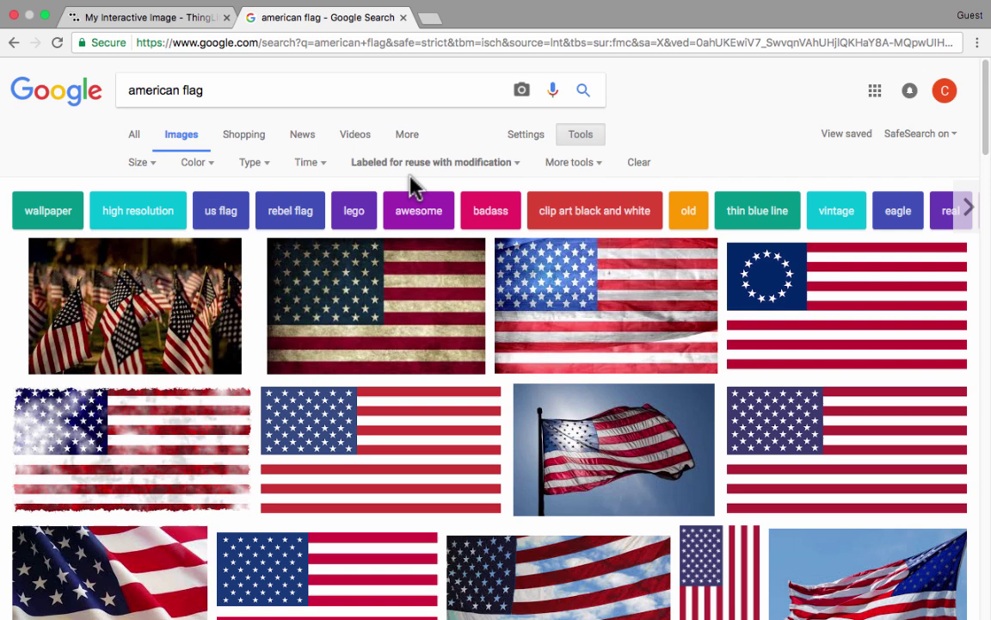
pyautogui.click(415, 165)
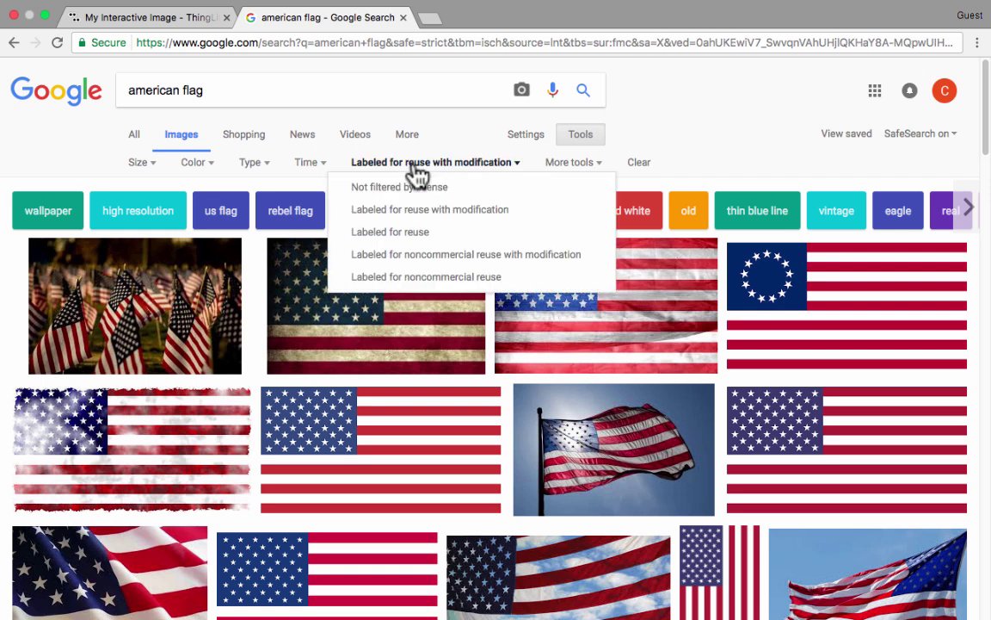
pyautogui.click(389, 231)
# - Open Wikimedia's American-flag-2a.jpg at full size and copy its web address into the United States tag's link or image address in ThingLink
pyautogui.scroll(-1, 438, 381)
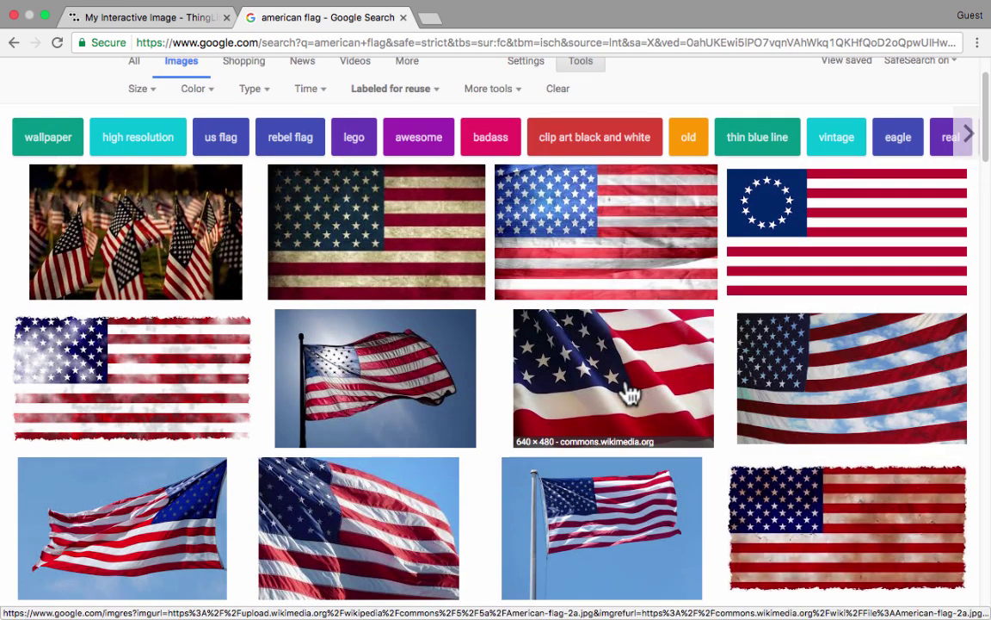
pyautogui.click(630, 393)
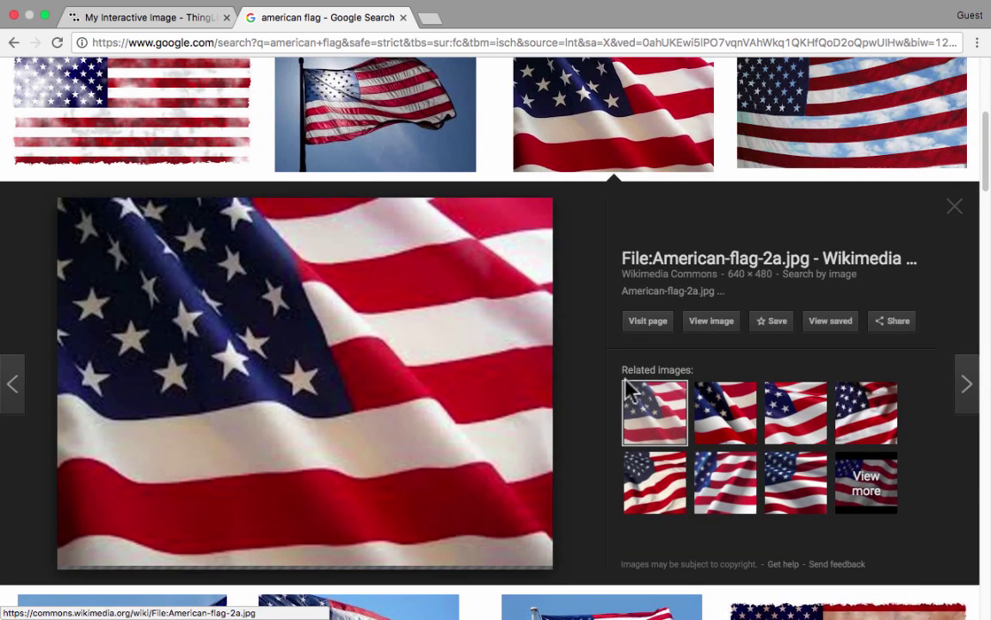
pyautogui.click(712, 325)
pyautogui.click(391, 44)
pyautogui.press('super+c')
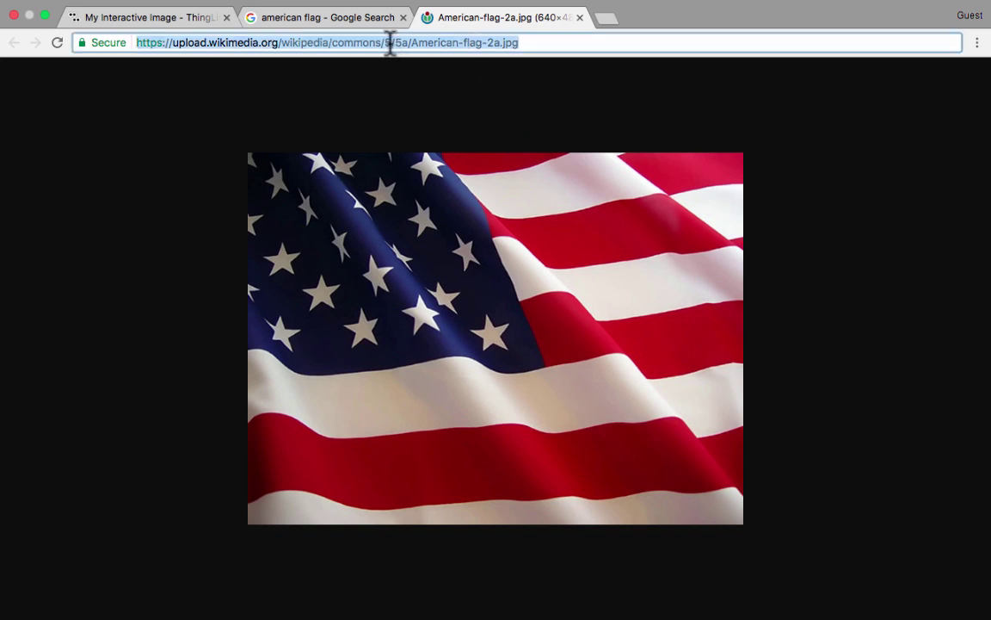
pyautogui.click(181, 17)
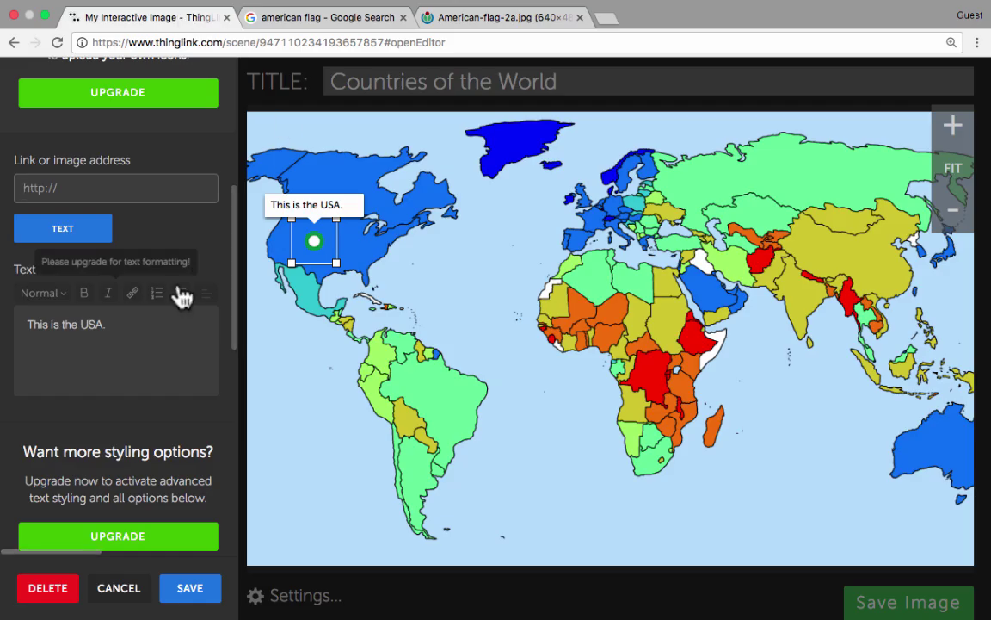
pyautogui.press('super+v')
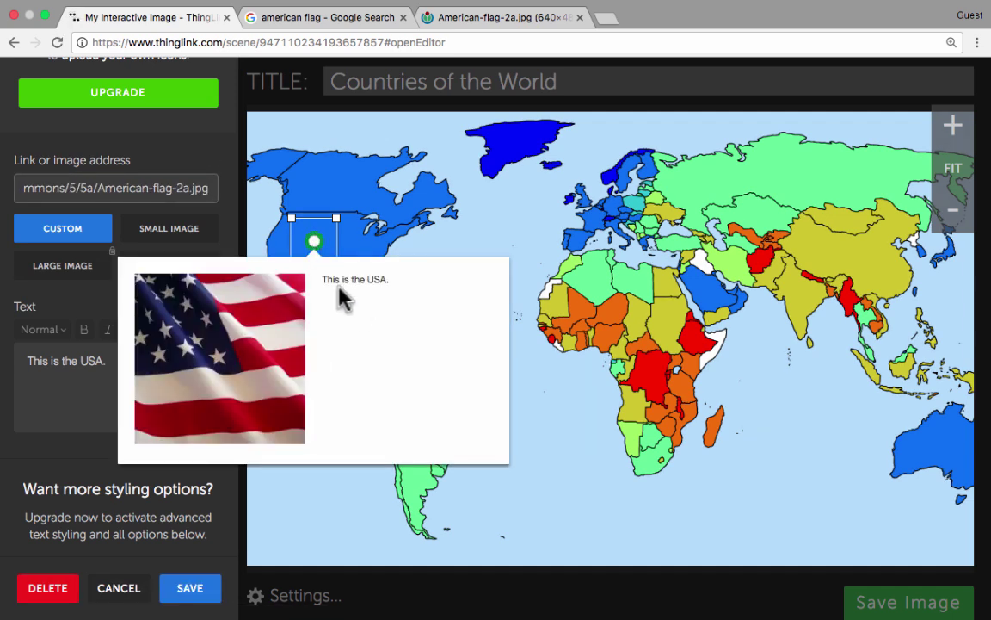
# - Compare the Small Image, Large Image and Custom layouts for the United States tag's flag picture, settling on Small Image
pyautogui.click(166, 246)
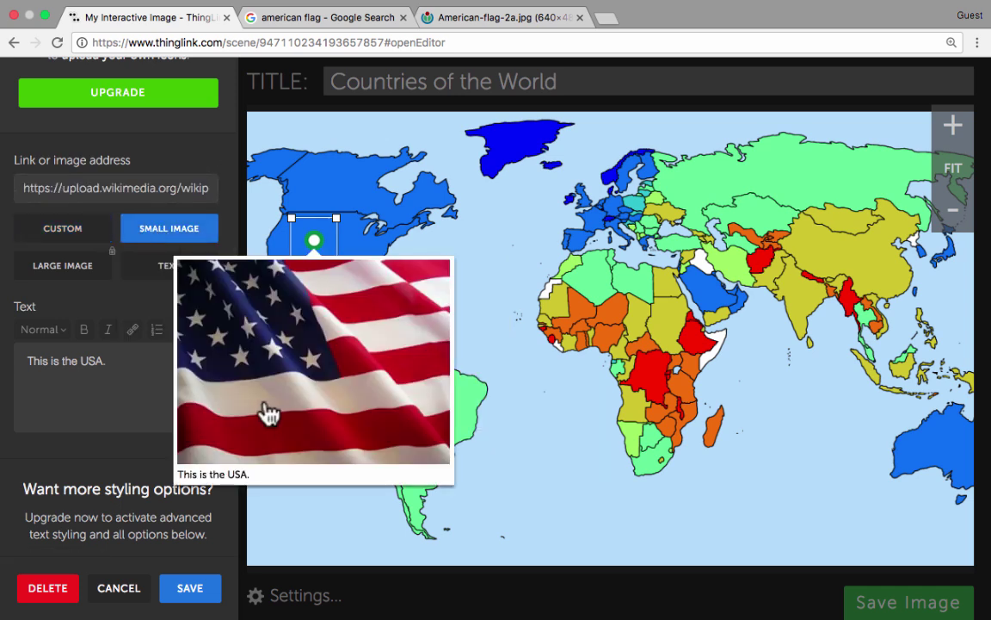
pyautogui.click(65, 267)
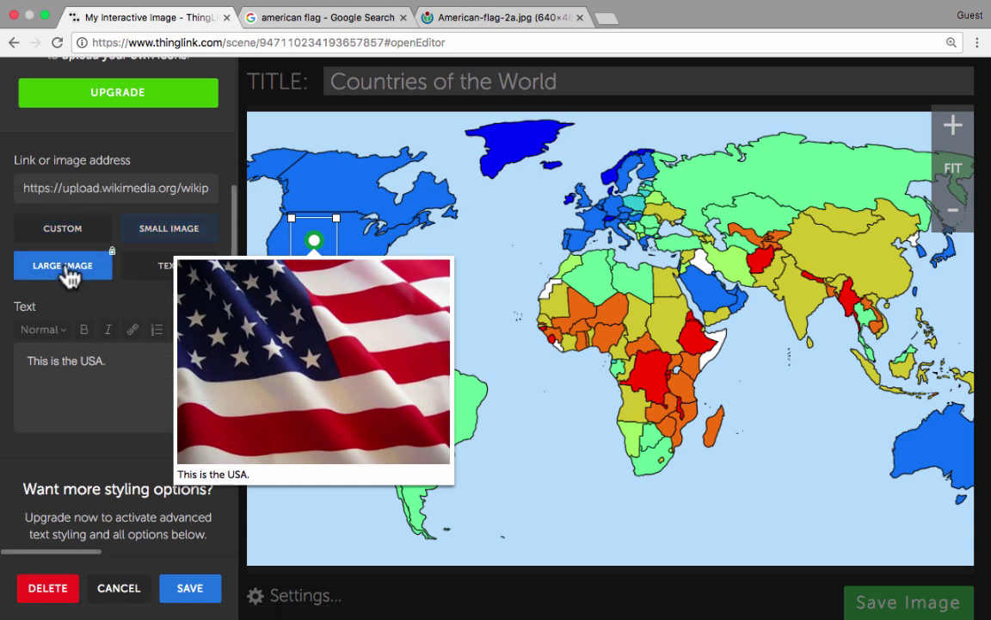
pyautogui.click(87, 234)
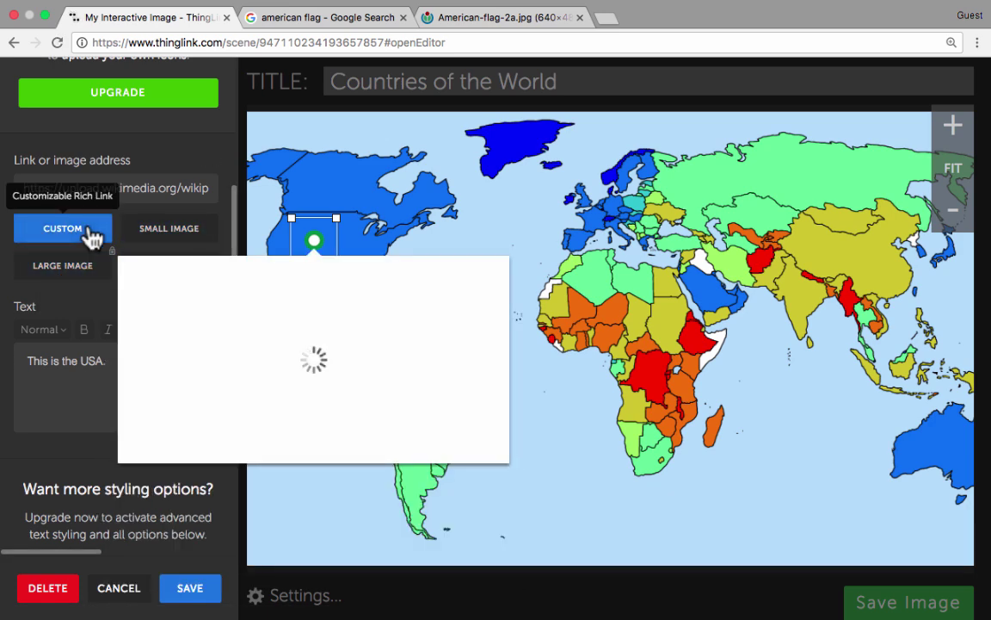
pyautogui.click(101, 265)
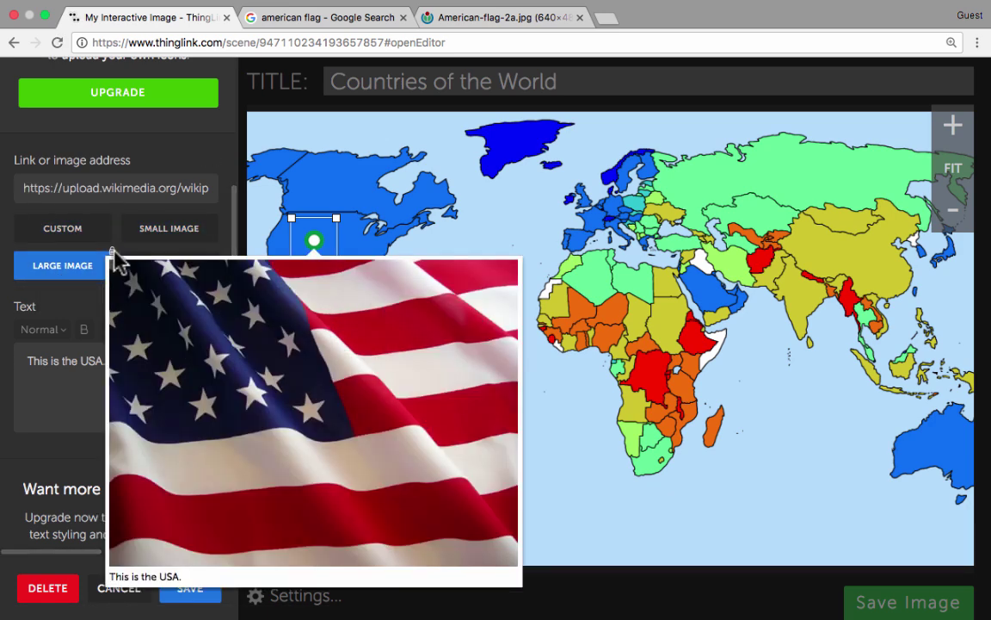
pyautogui.click(160, 240)
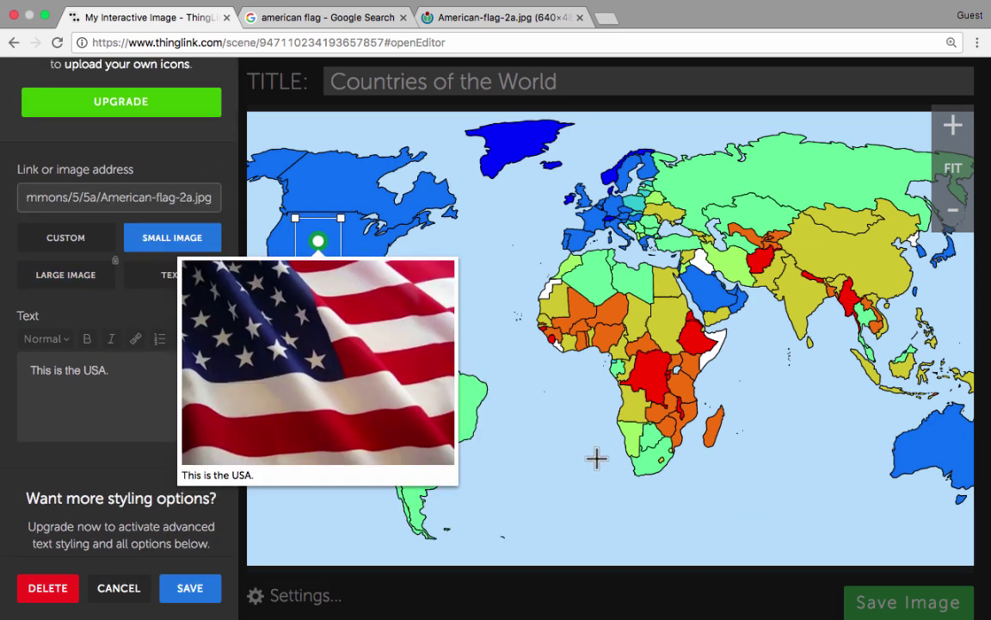
# - Look through the United States tag's text, media, advanced settings and icon options, and close the tag editor
pyautogui.scroll(-3, 97, 447)
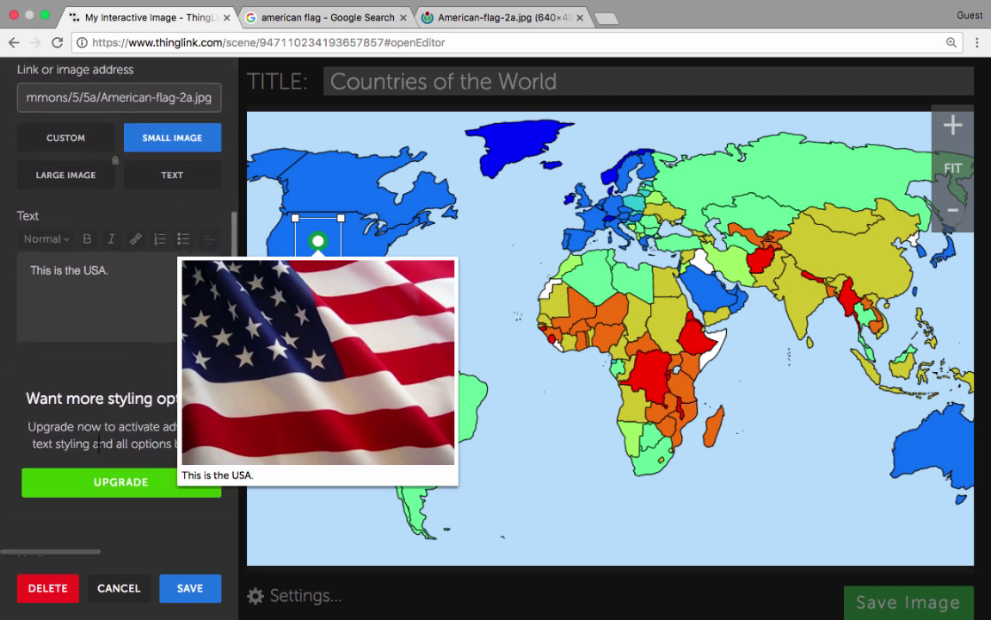
pyautogui.scroll(3, 98, 444)
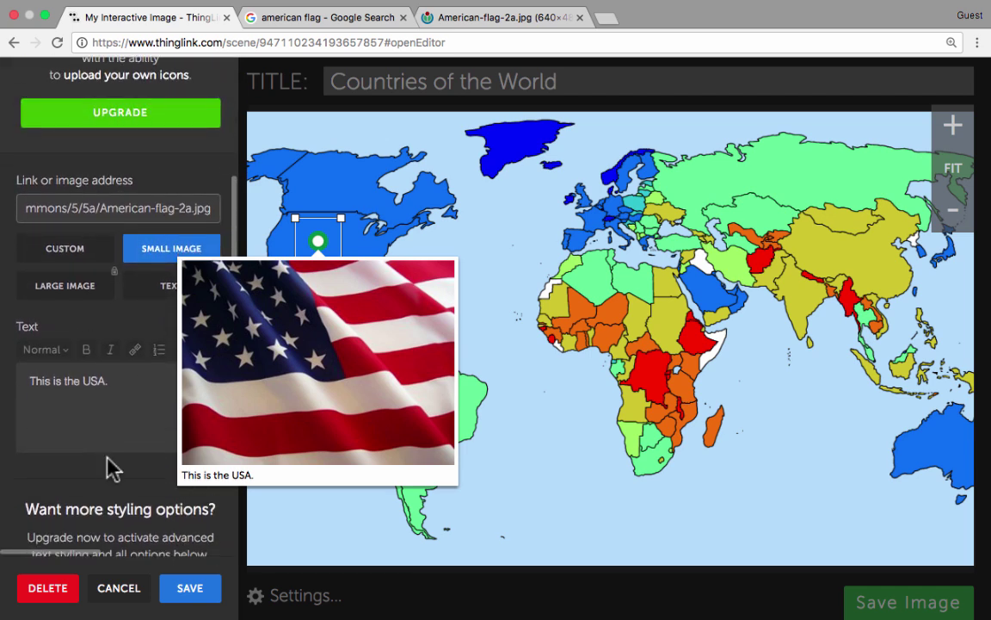
pyautogui.scroll(-1, 112, 467)
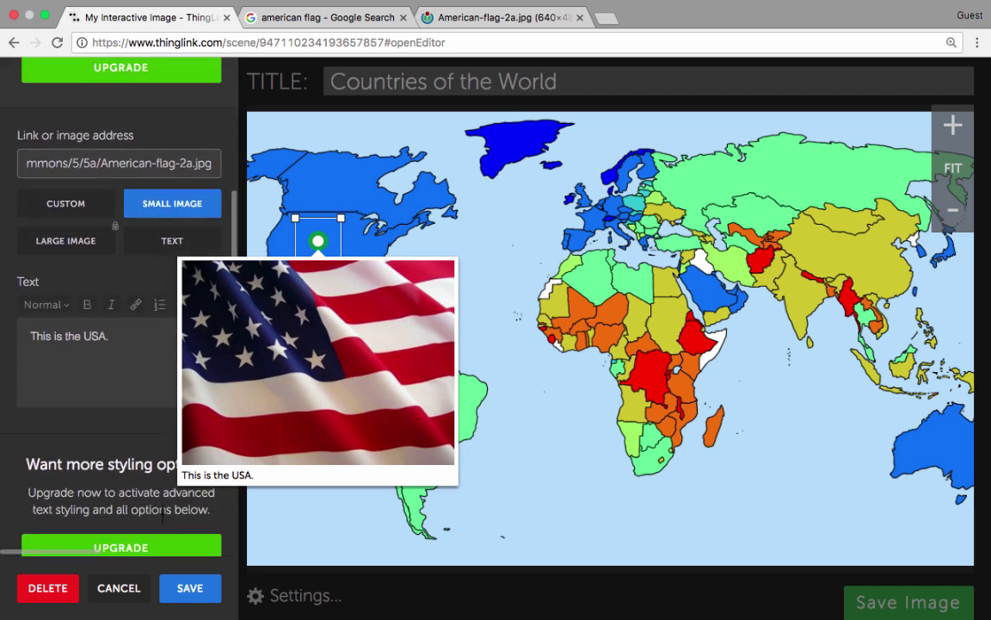
pyautogui.scroll(-3, 163, 523)
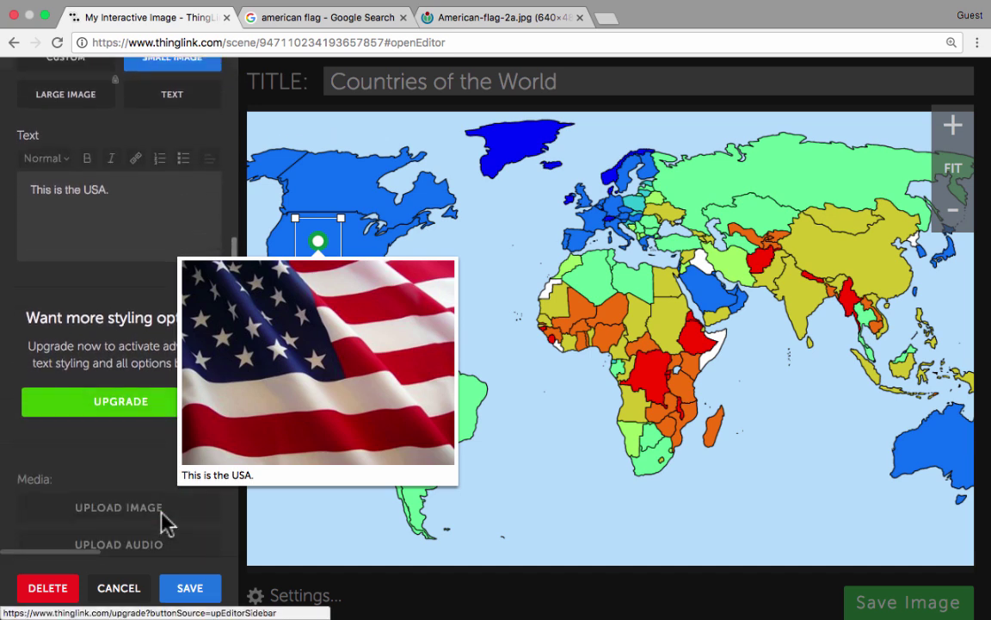
pyautogui.scroll(-7, 164, 522)
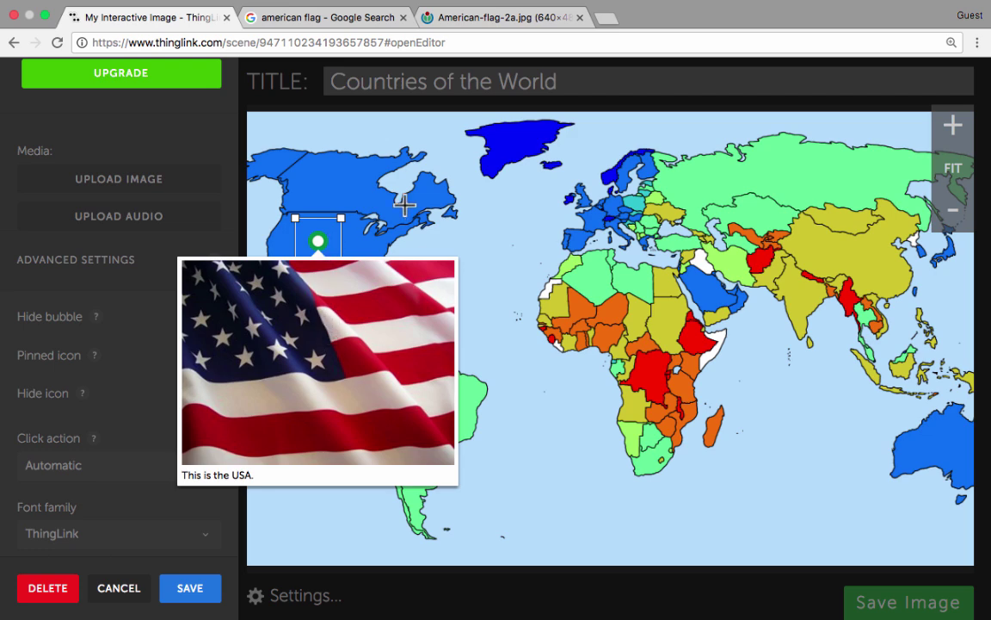
pyautogui.press('Escape')
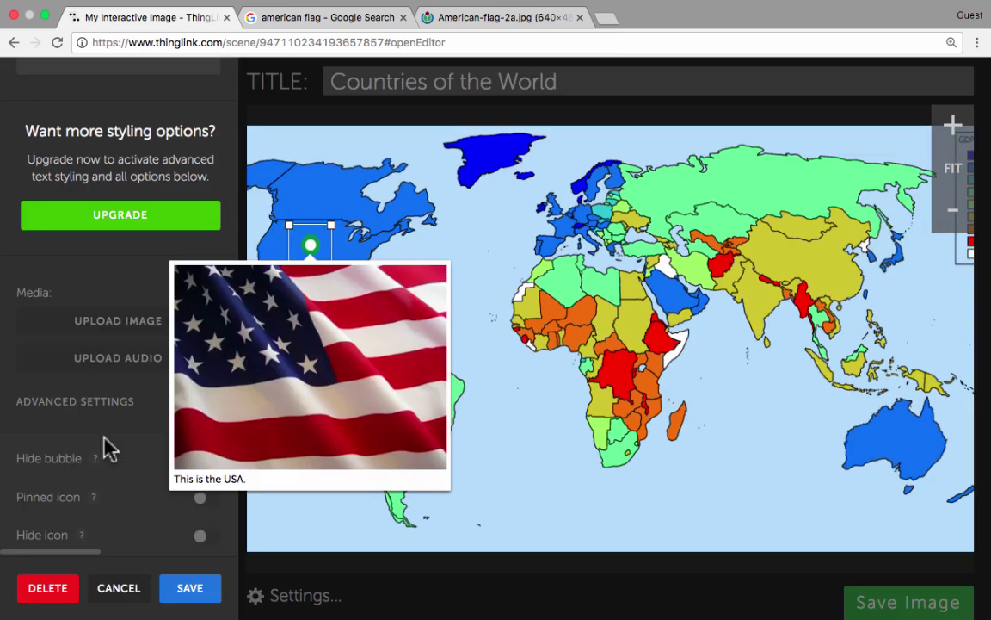
pyautogui.scroll(7, 104, 442)
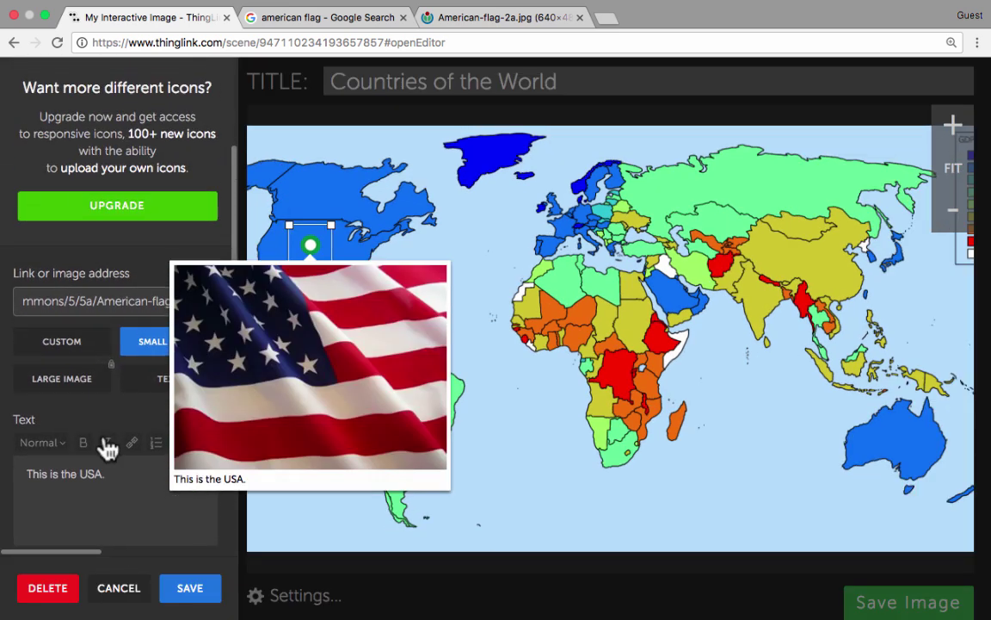
pyautogui.scroll(4, 108, 448)
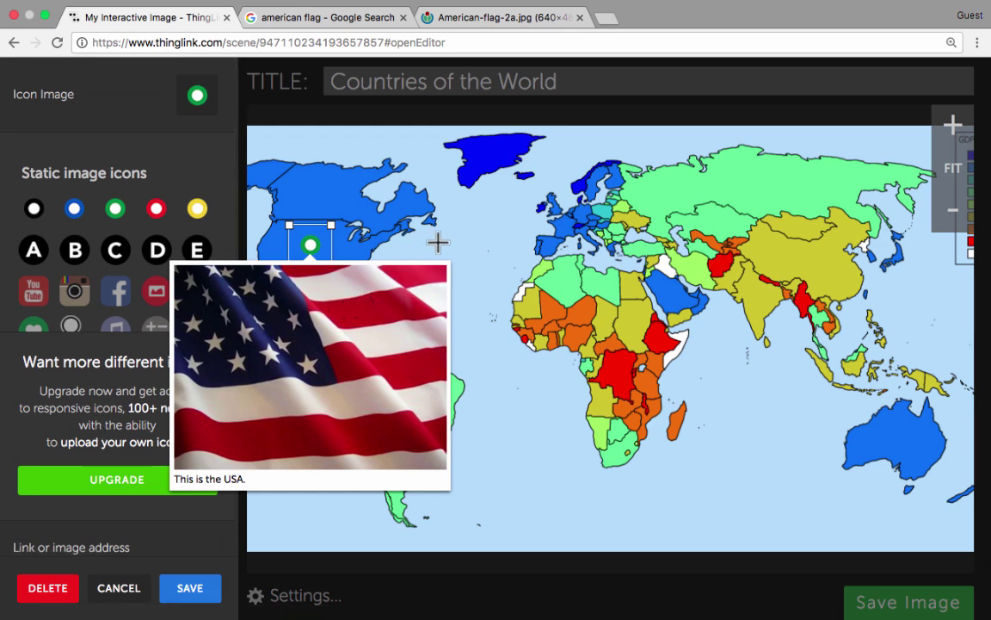
pyautogui.press('Escape')
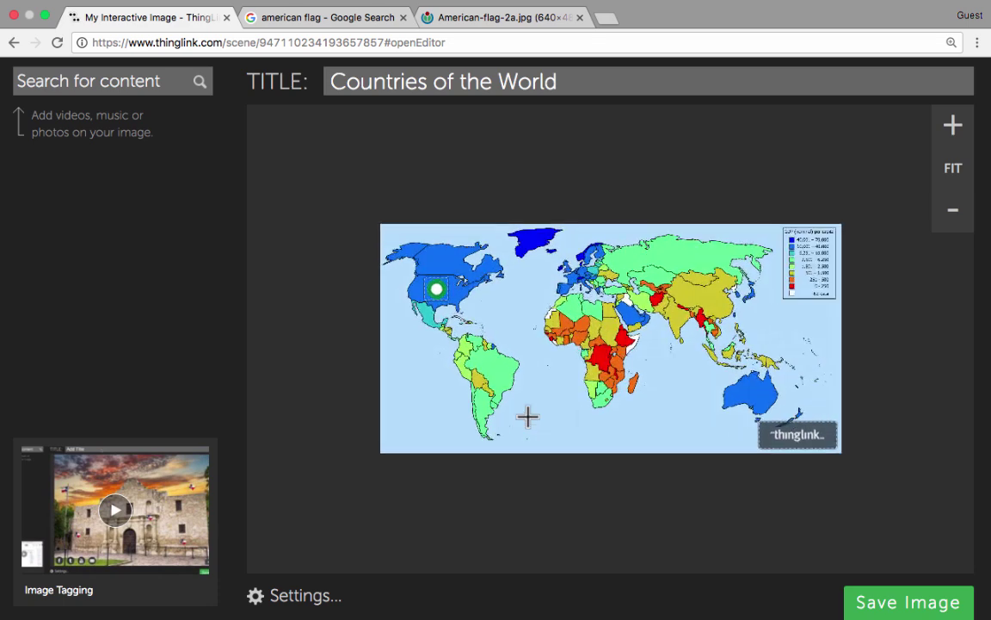
# - Examine the map at different magnifications, from a close-up of South America to the whole world fitted in view
pyautogui.scroll(3, 528, 417)
pyautogui.scroll(3, 289, 404)
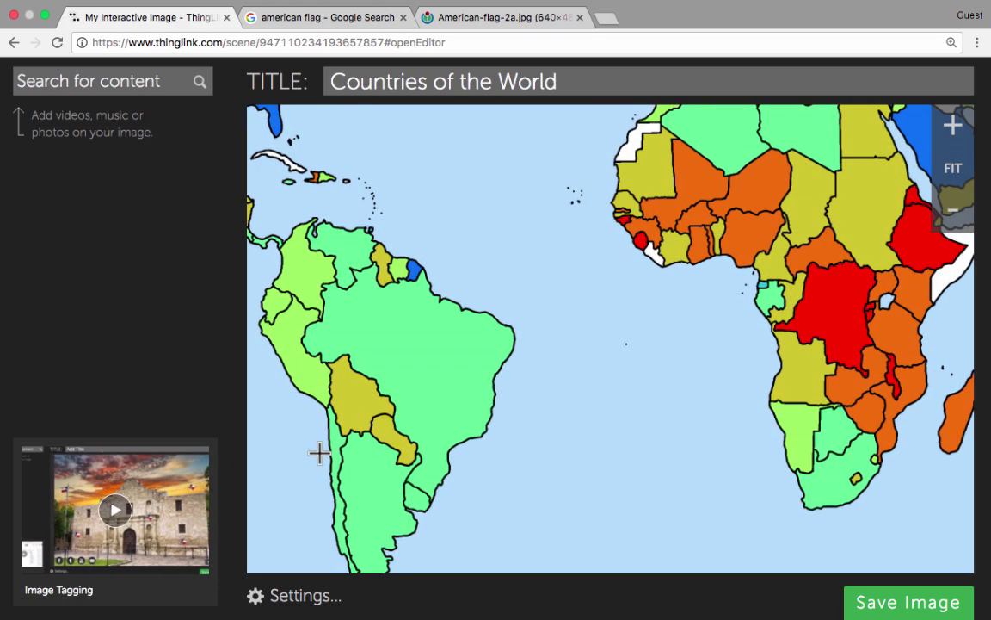
pyautogui.scroll(3, 337, 472)
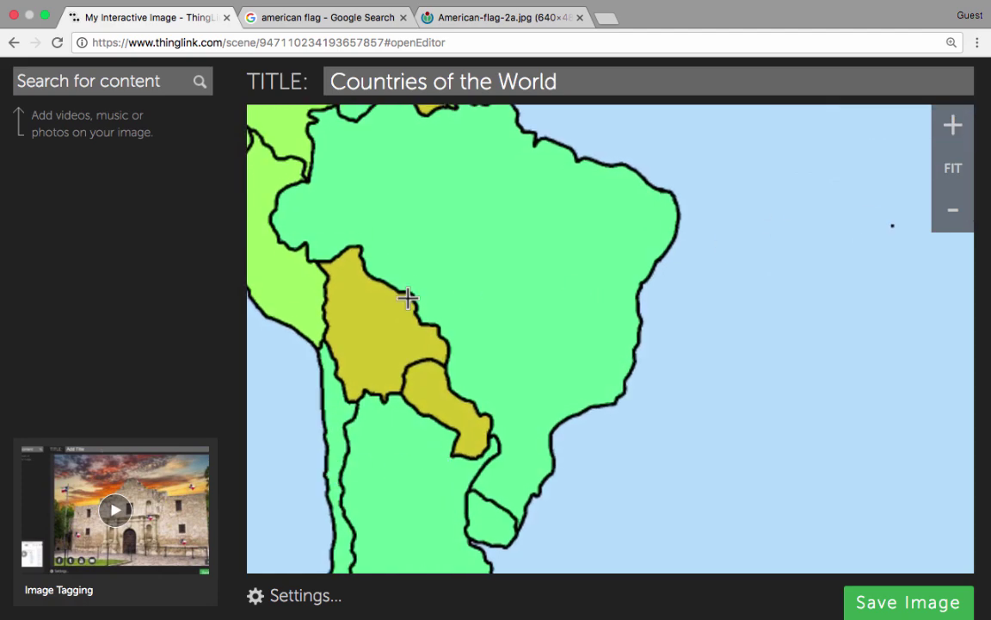
pyautogui.scroll(1, 408, 297)
pyautogui.scroll(-3, 408, 297)
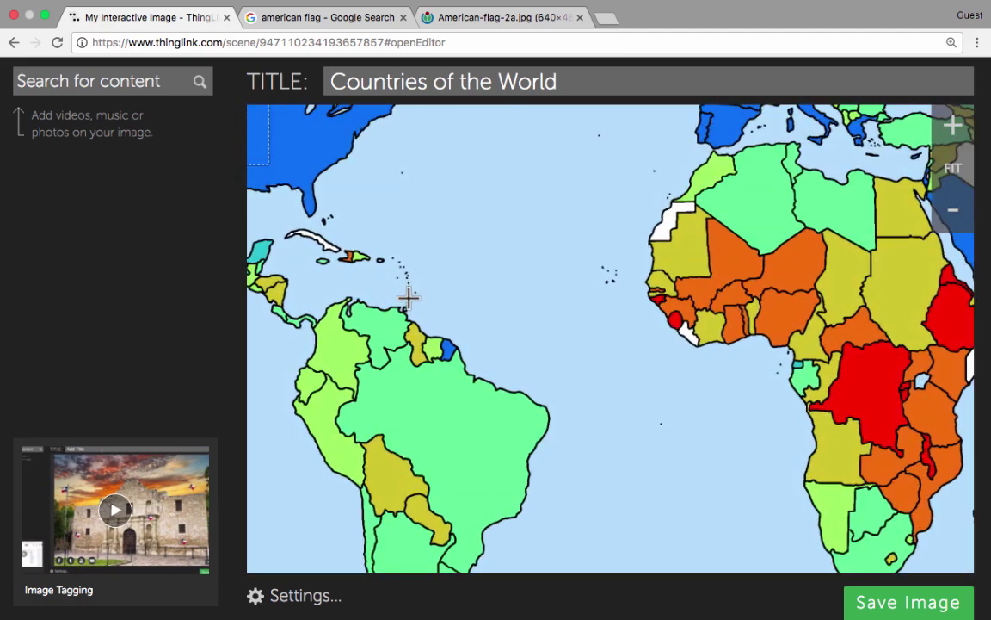
pyautogui.scroll(1, 408, 297)
pyautogui.scroll(-3, 408, 297)
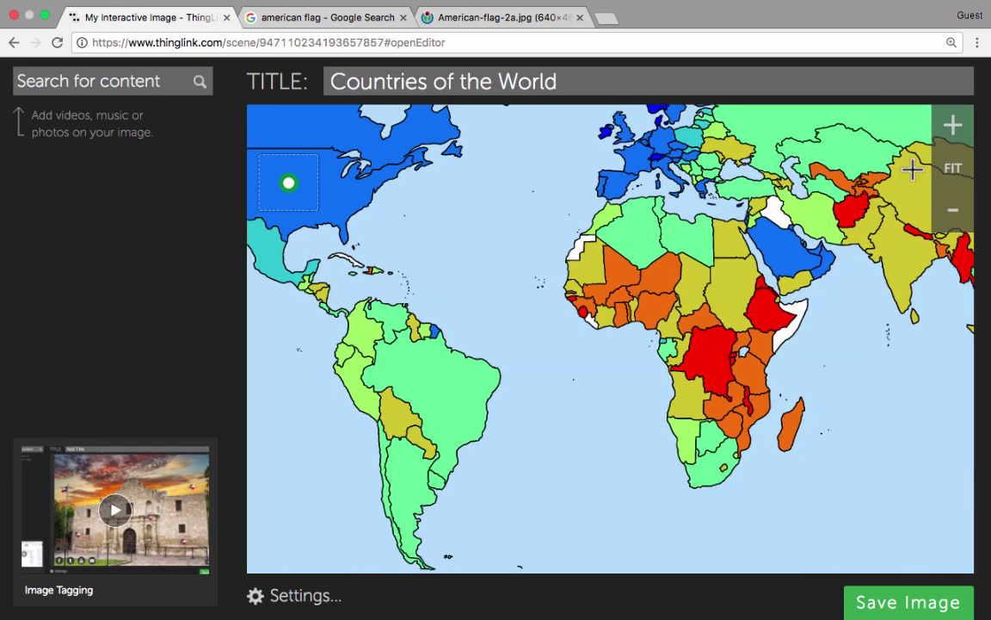
pyautogui.click(954, 129)
pyautogui.click(957, 209)
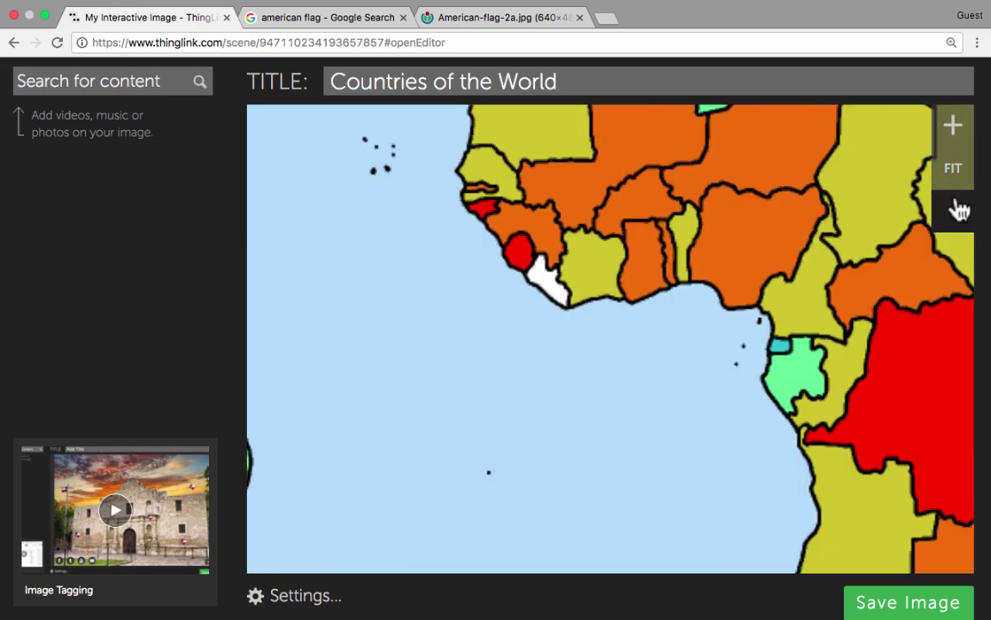
pyautogui.click(958, 209)
pyautogui.click(960, 183)
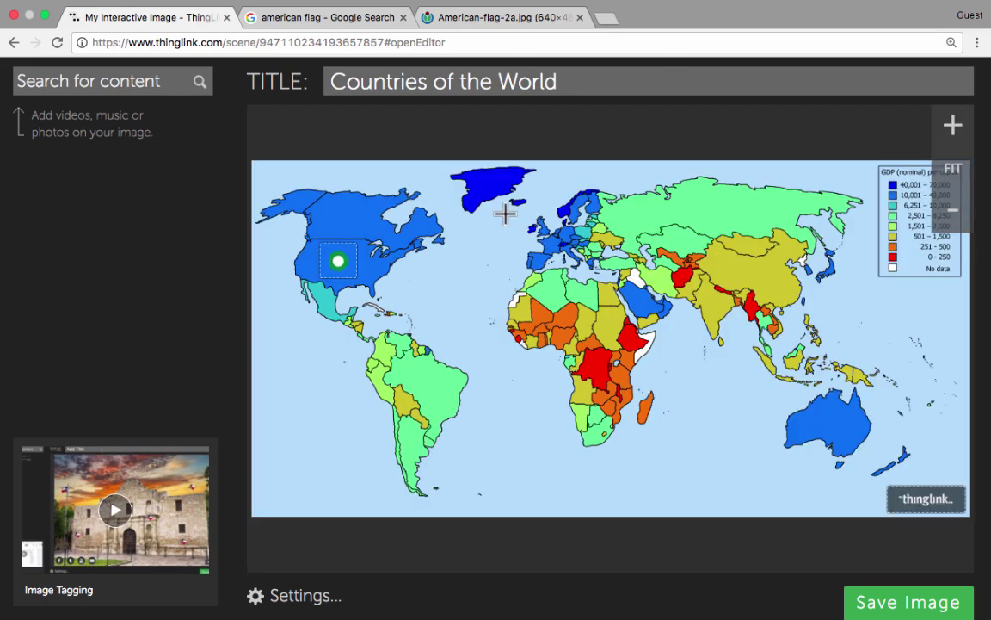
pyautogui.scroll(-2, 516, 231)
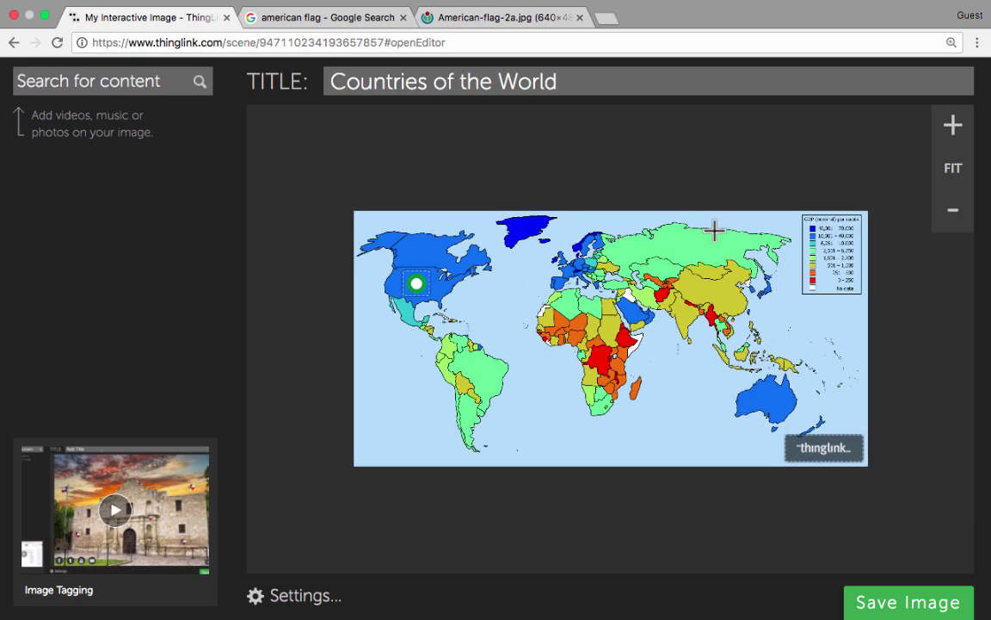
pyautogui.click(952, 179)
pyautogui.scroll(-3, 379, 482)
# - Place a new tag on central Chile and try out the letter B icon for it
pyautogui.scroll(6, 387, 478)
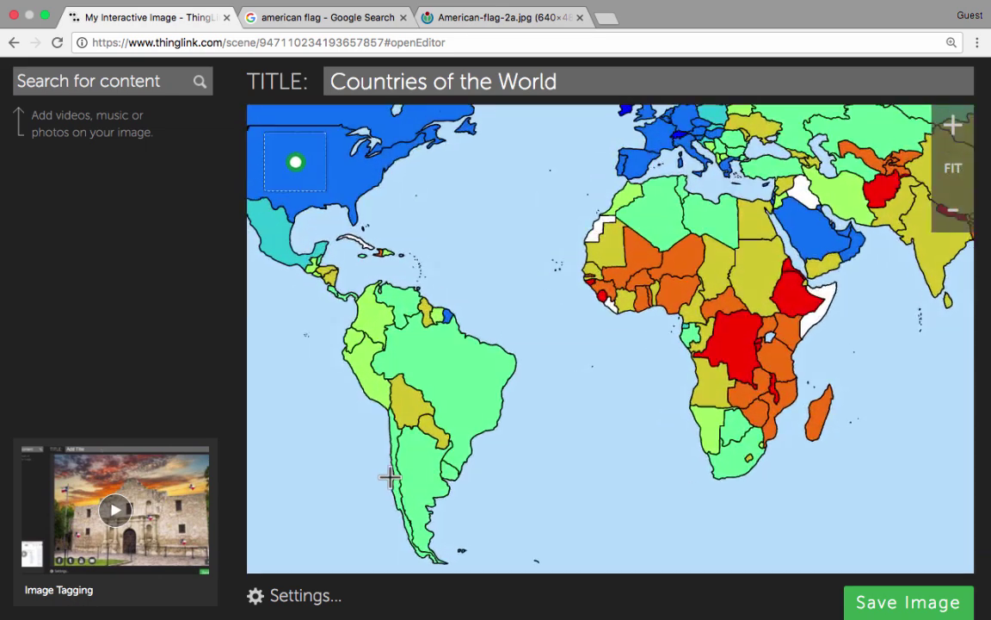
pyautogui.scroll(2, 390, 476)
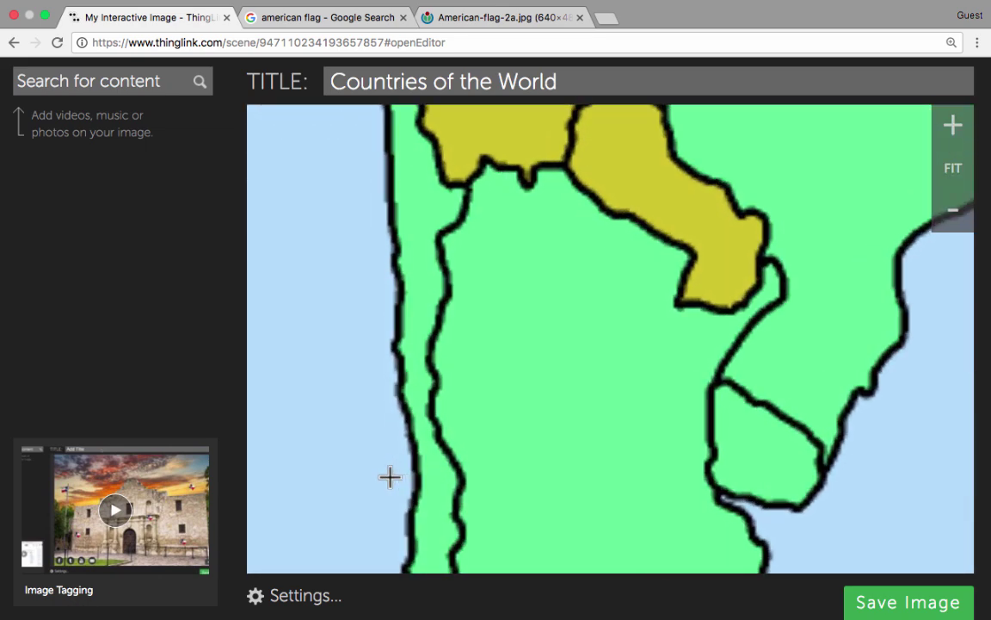
pyautogui.click(433, 479)
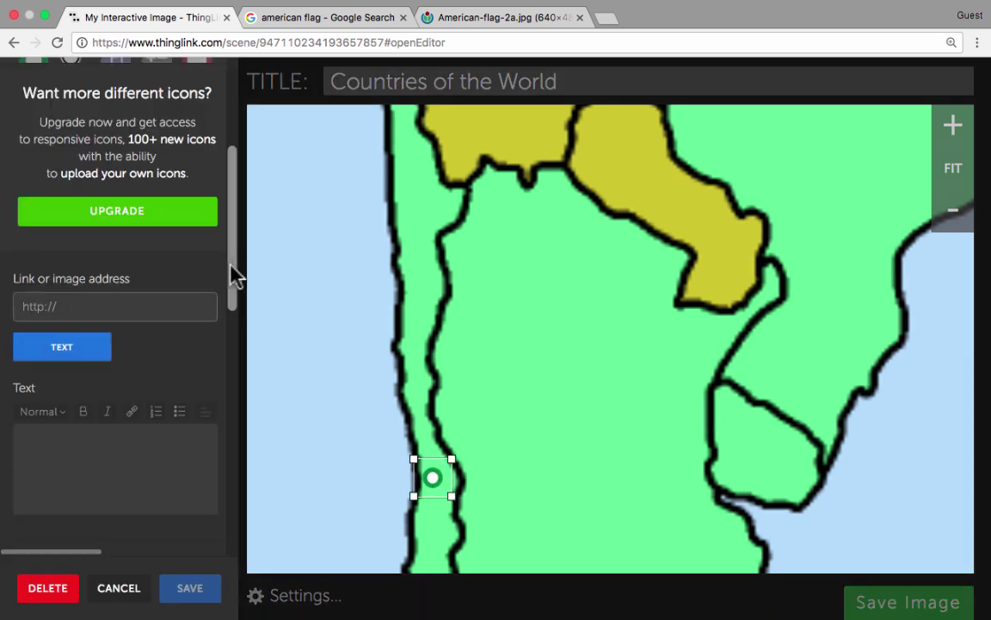
pyautogui.scroll(3, 90, 306)
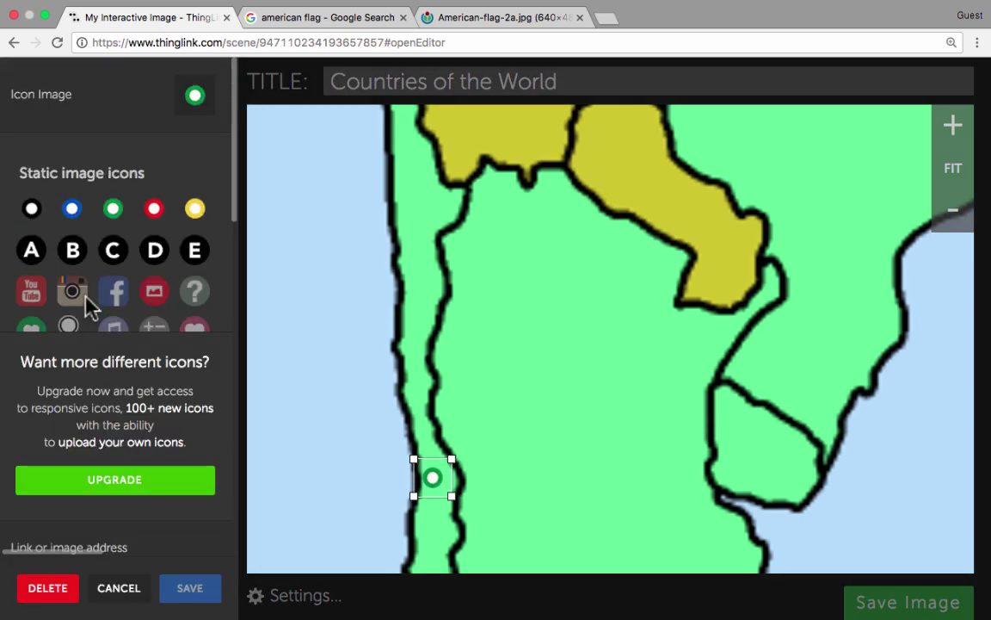
pyautogui.click(74, 252)
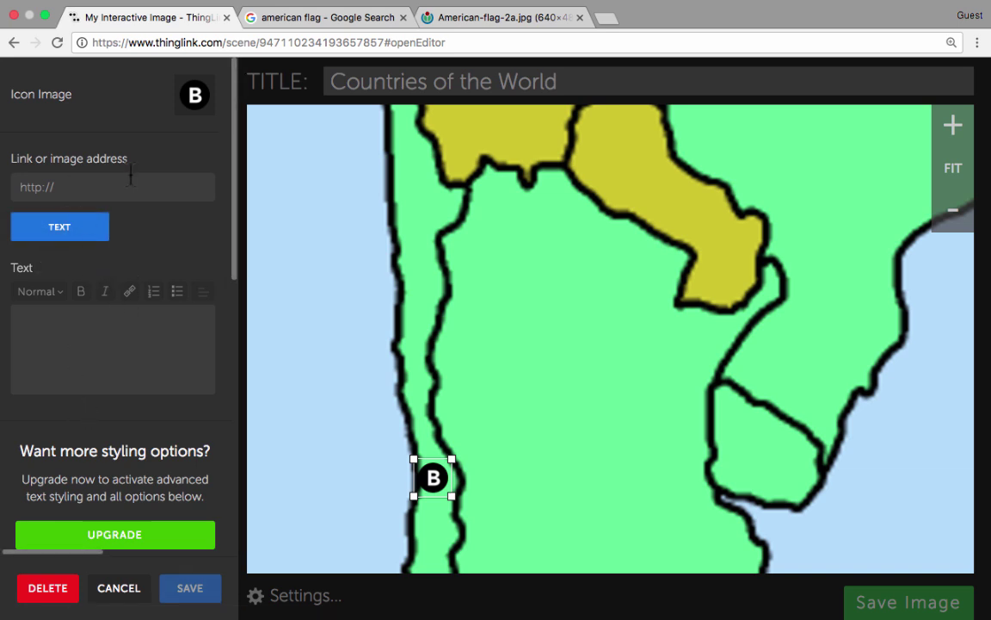
pyautogui.scroll(-10, 109, 310)
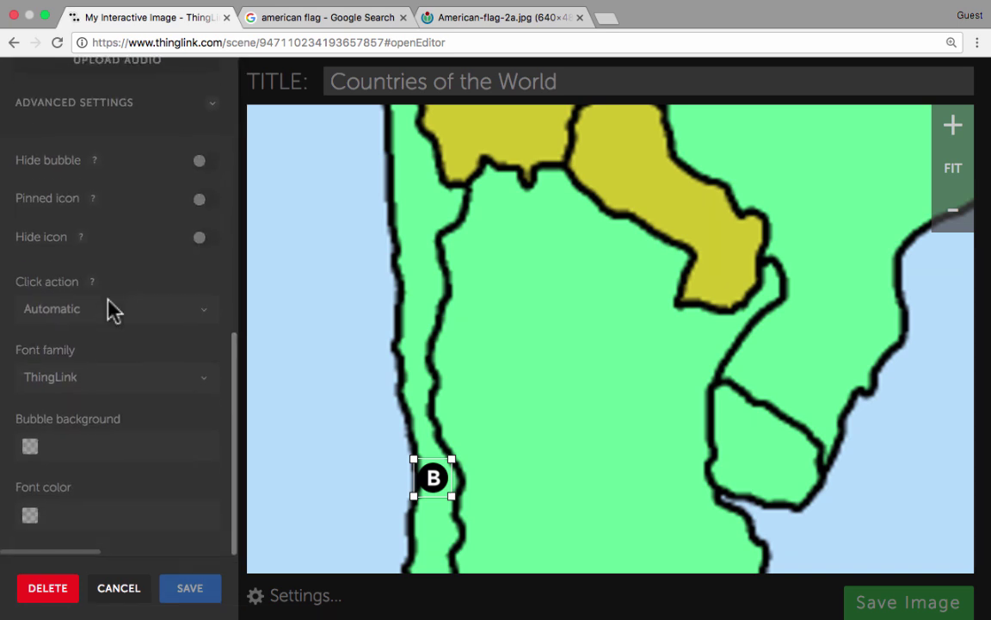
pyautogui.click(207, 592)
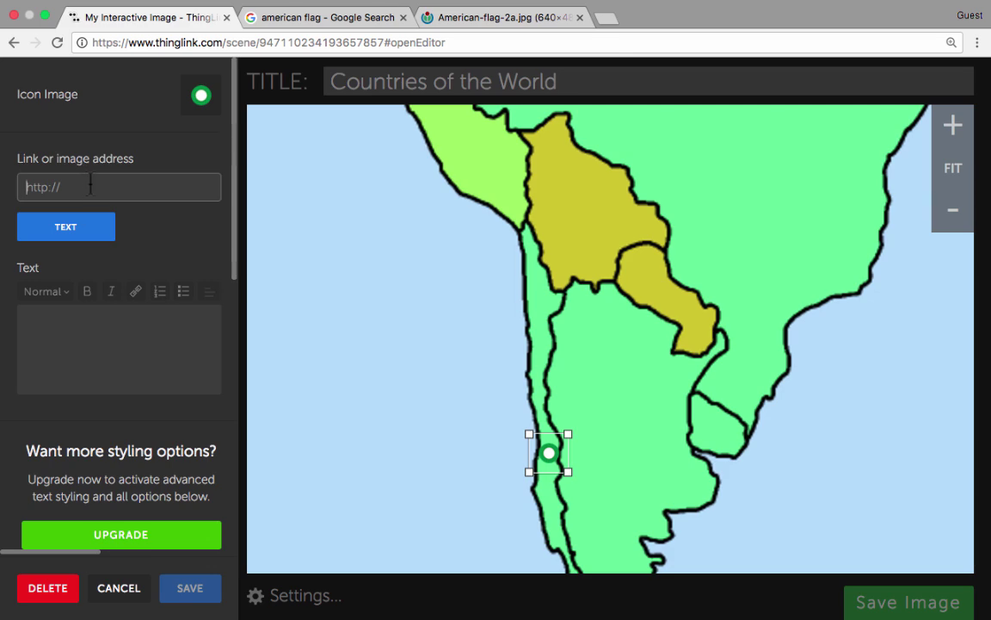
# - Search for "official site of chile" in a new browser tab and open the Government of Chile website
pyautogui.click(611, 21)
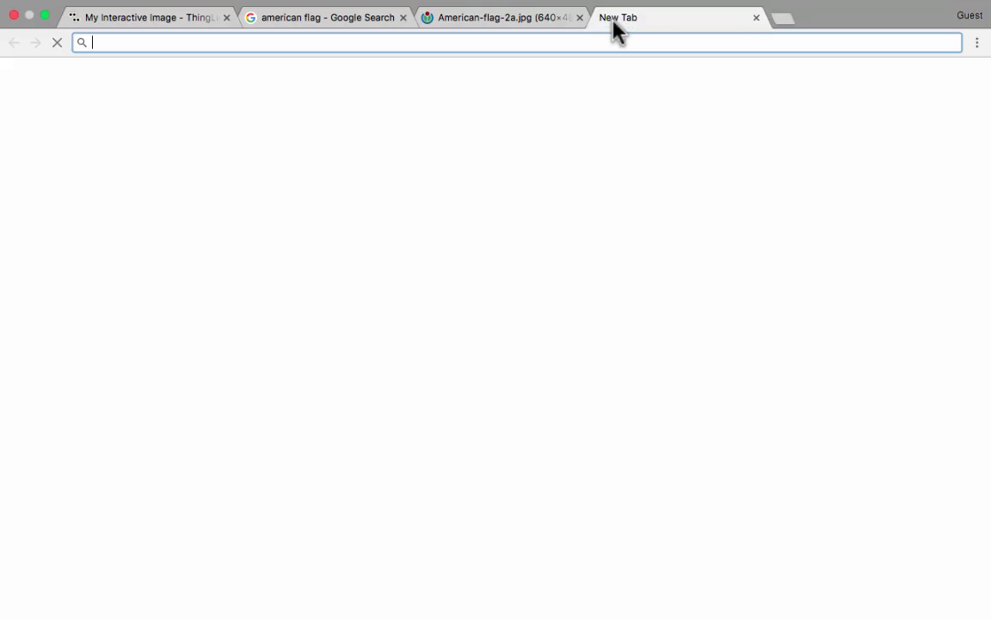
pyautogui.write('official site of chile')
pyautogui.press('Return')
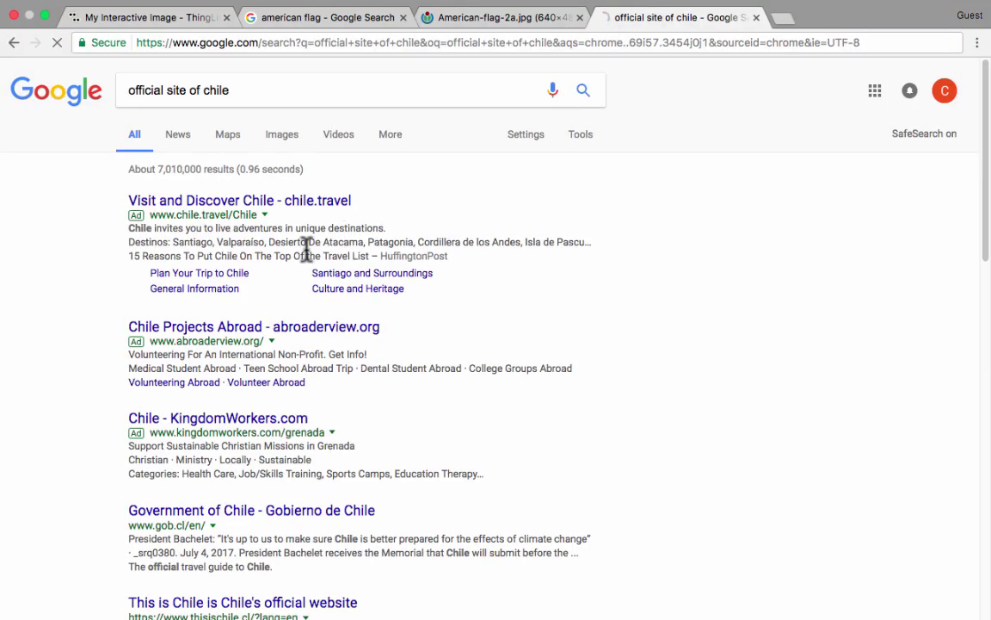
pyautogui.click(284, 510)
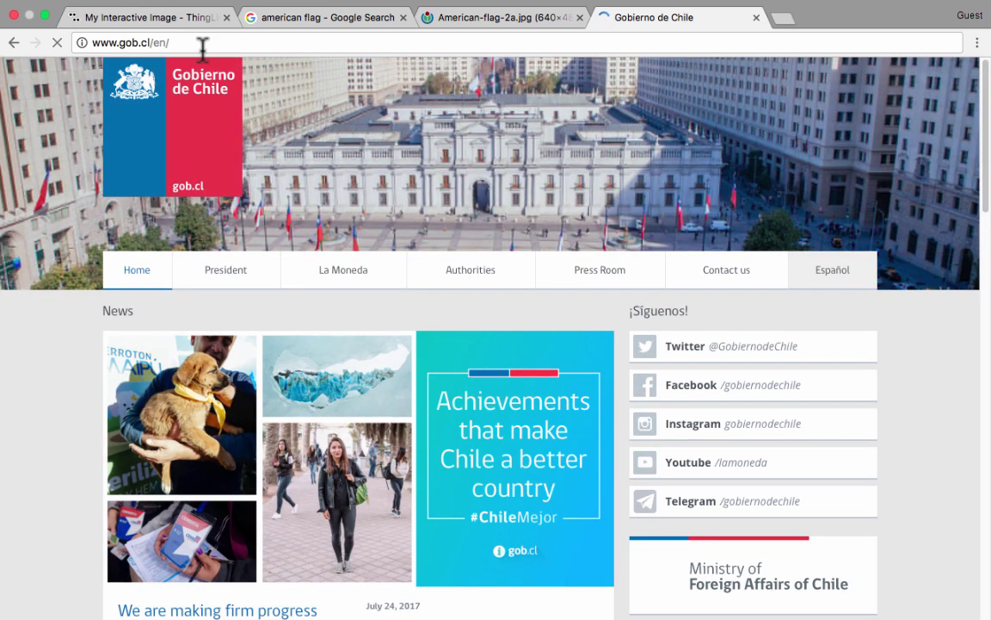
# - Copy the Government of Chile site's address into the Chile tag's link or image address in ThingLink and save the tag
pyautogui.click(190, 43)
pyautogui.hotkey('ctrl', 'c')
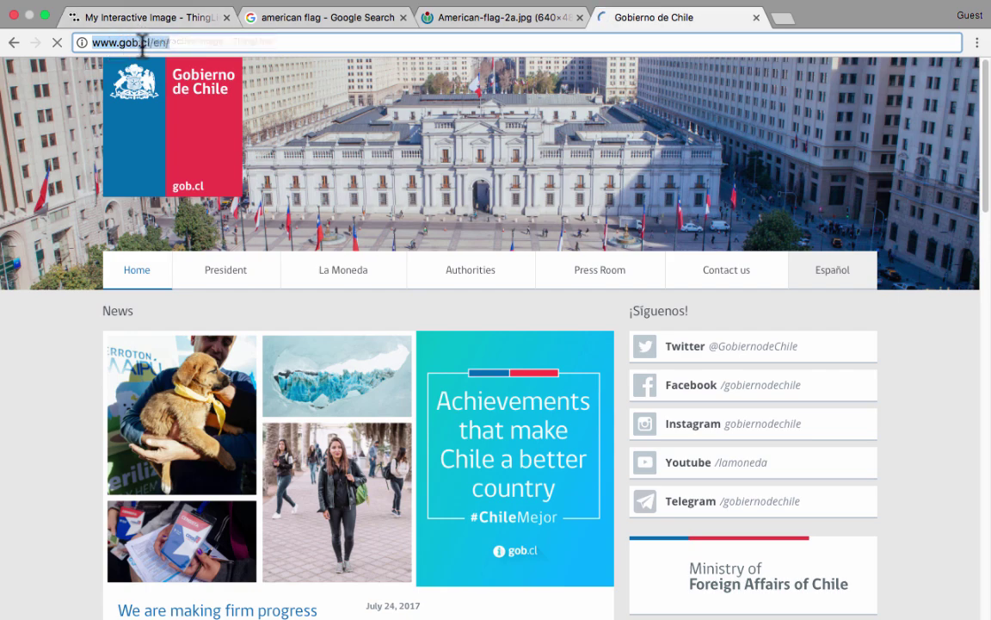
pyautogui.click(164, 26)
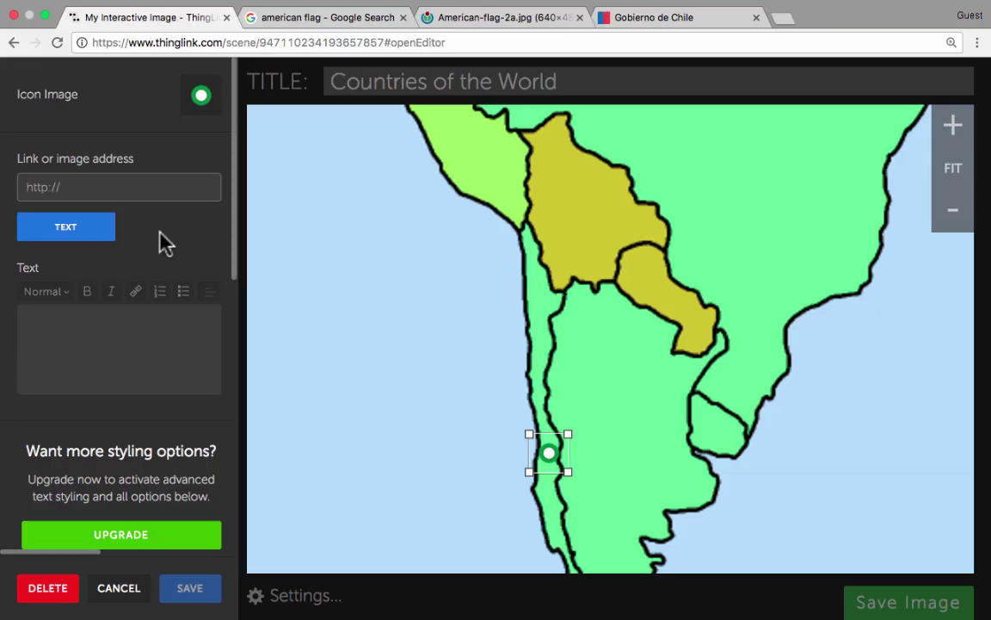
pyautogui.click(63, 186)
pyautogui.hotkey('ctrl', 'v')
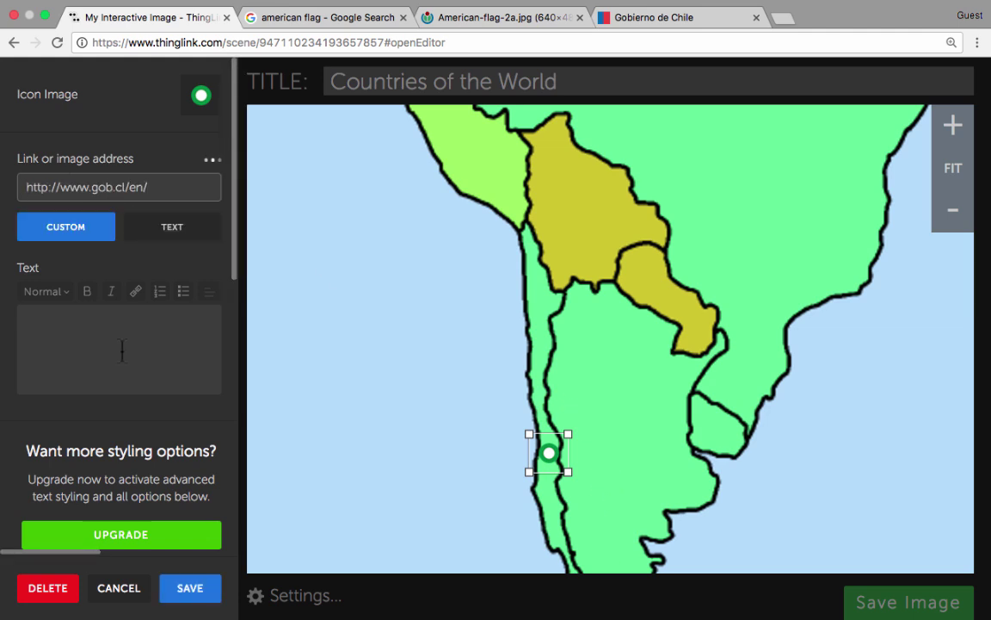
pyautogui.press('Return')
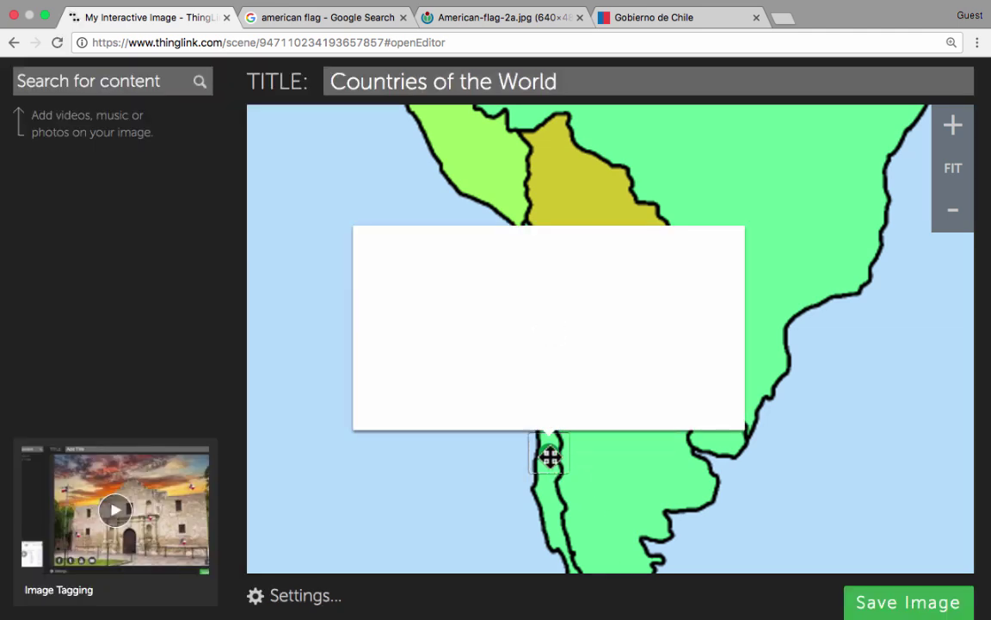
# - Reopen the Chile tag to check its link or image address, and save it again
pyautogui.click(549, 456)
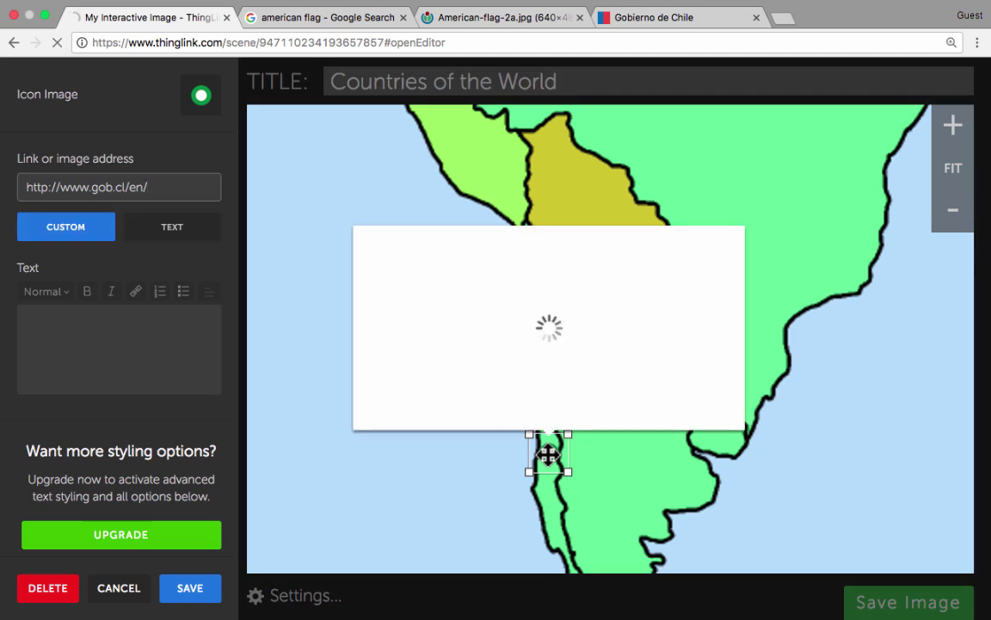
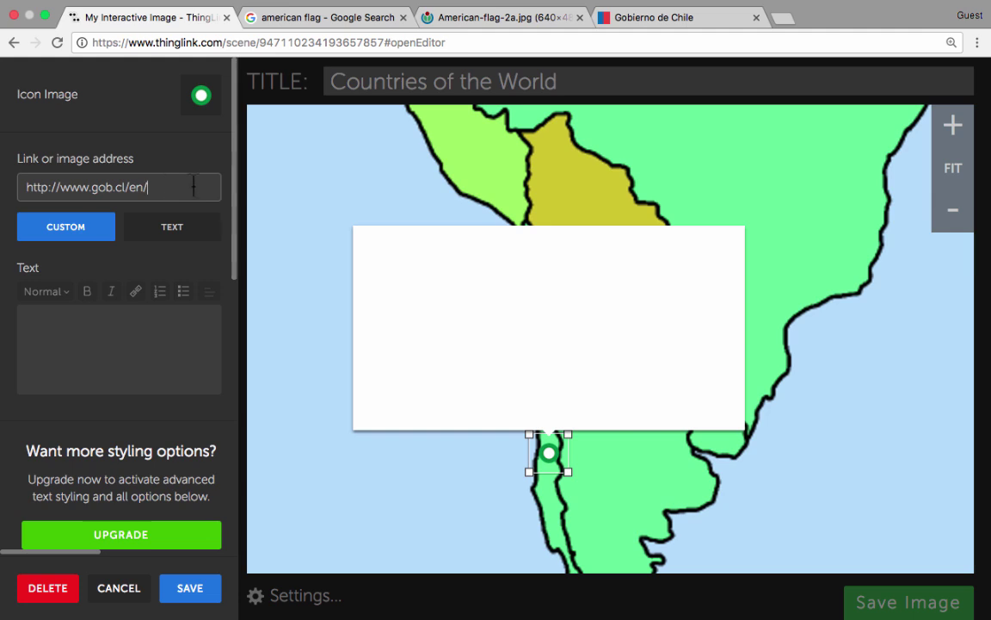
pyautogui.press('Return')
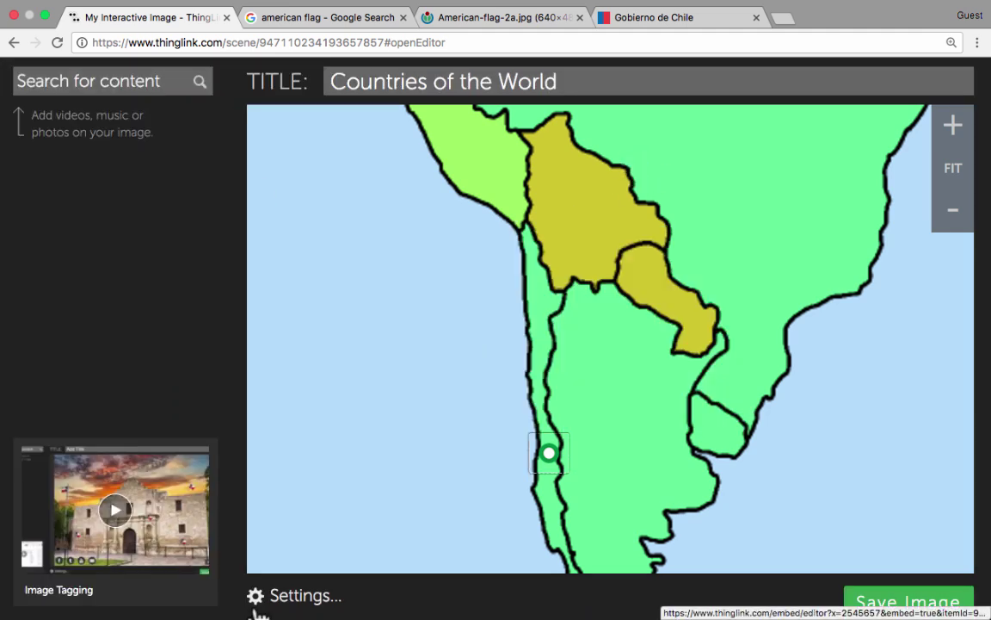
# - Search the content for "about brazil" and place the "Geography Now! Brazil" YouTube video as a tag on Brazil
pyautogui.moveTo(746, 277); pyautogui.dragTo(372, 385)
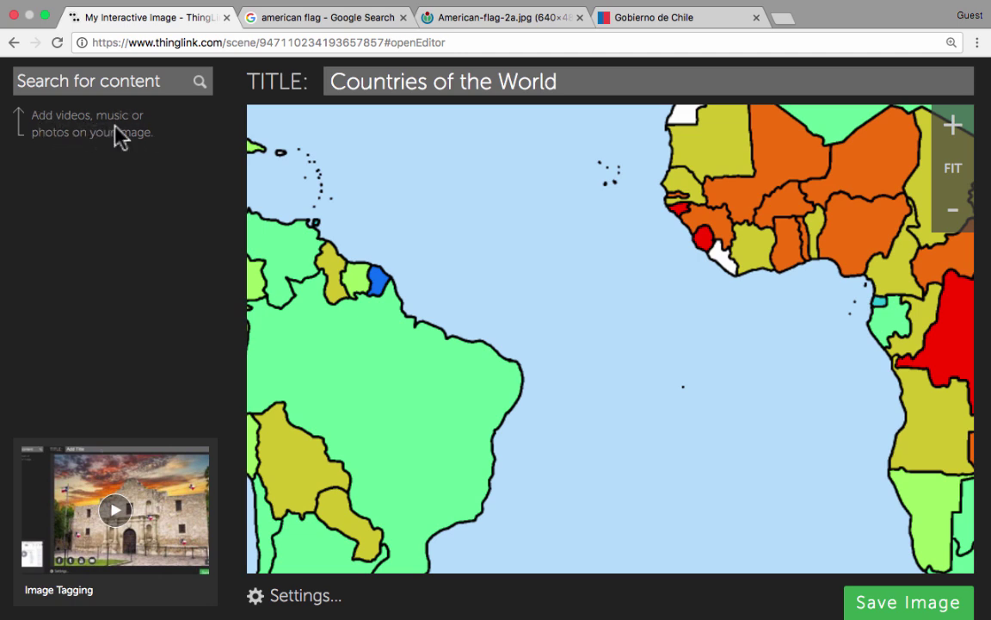
pyautogui.click(101, 82)
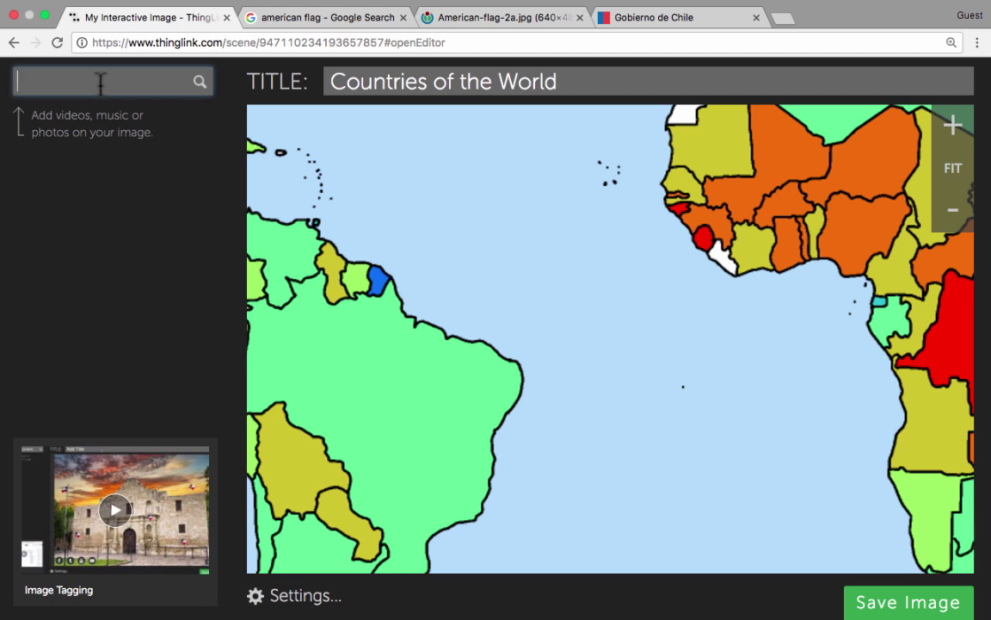
pyautogui.write('brazil')
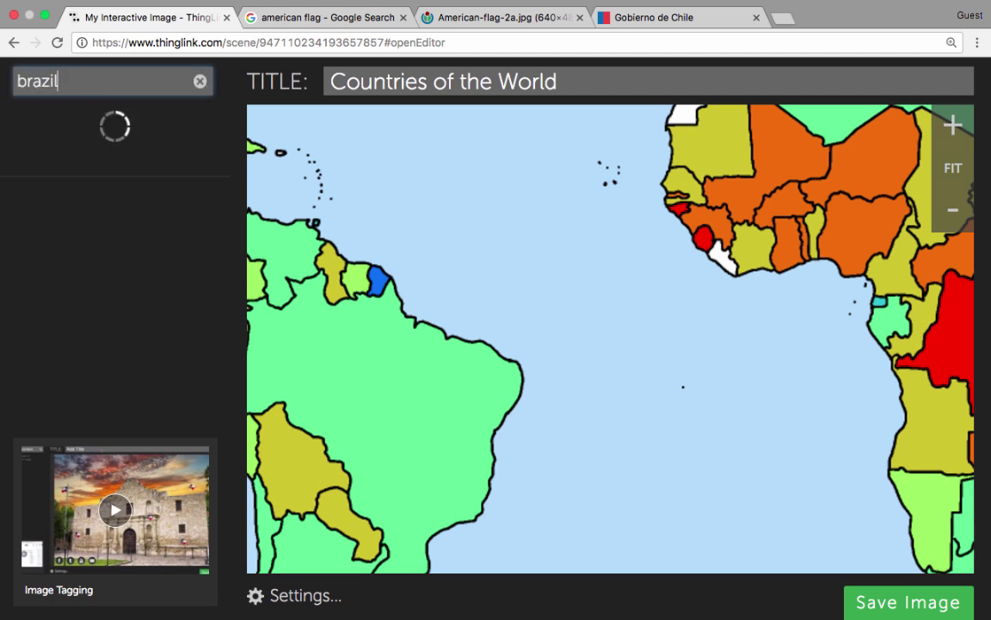
pyautogui.click(17, 80)
pyautogui.write('about')
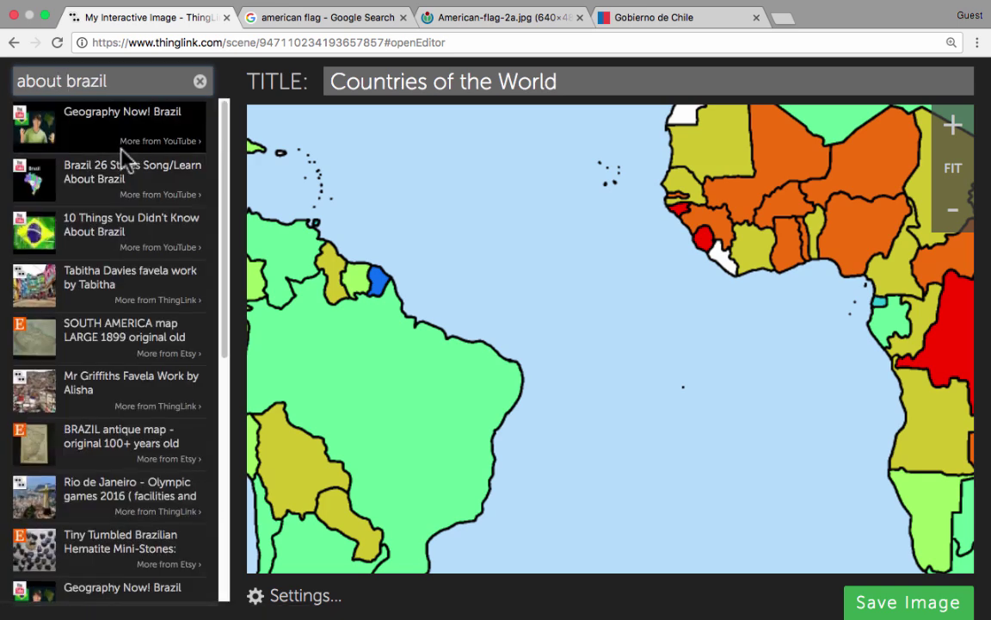
pyautogui.click(90, 131)
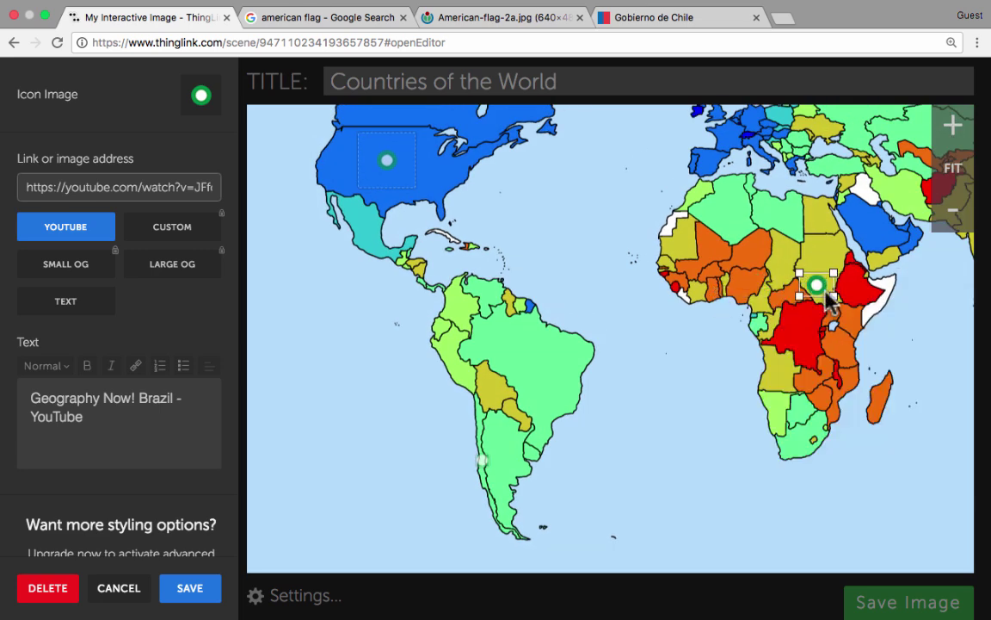
pyautogui.moveTo(814, 283); pyautogui.dragTo(543, 364)
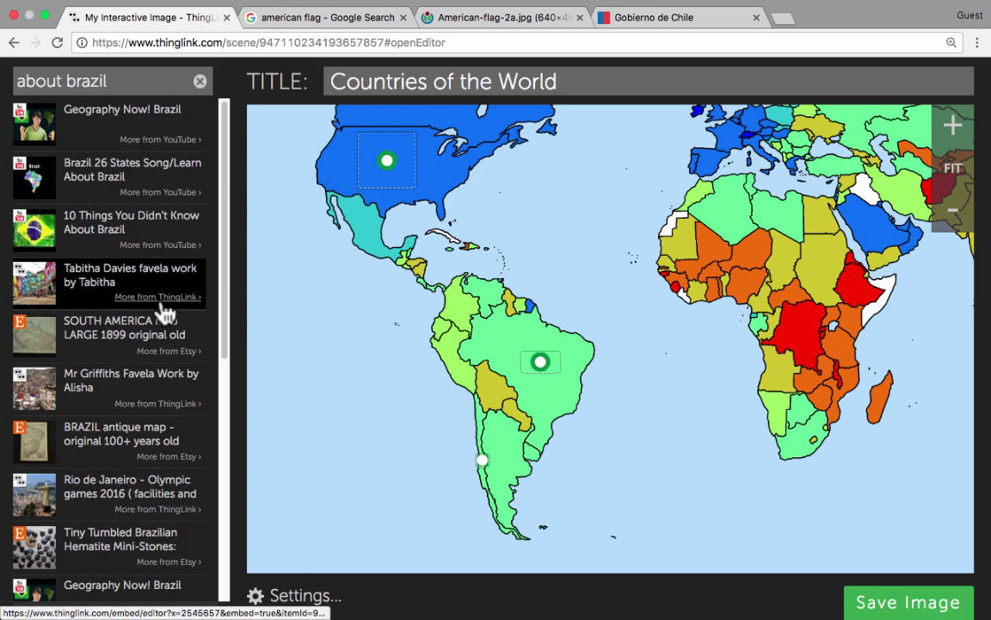
pyautogui.scroll(-3, 302, 313)
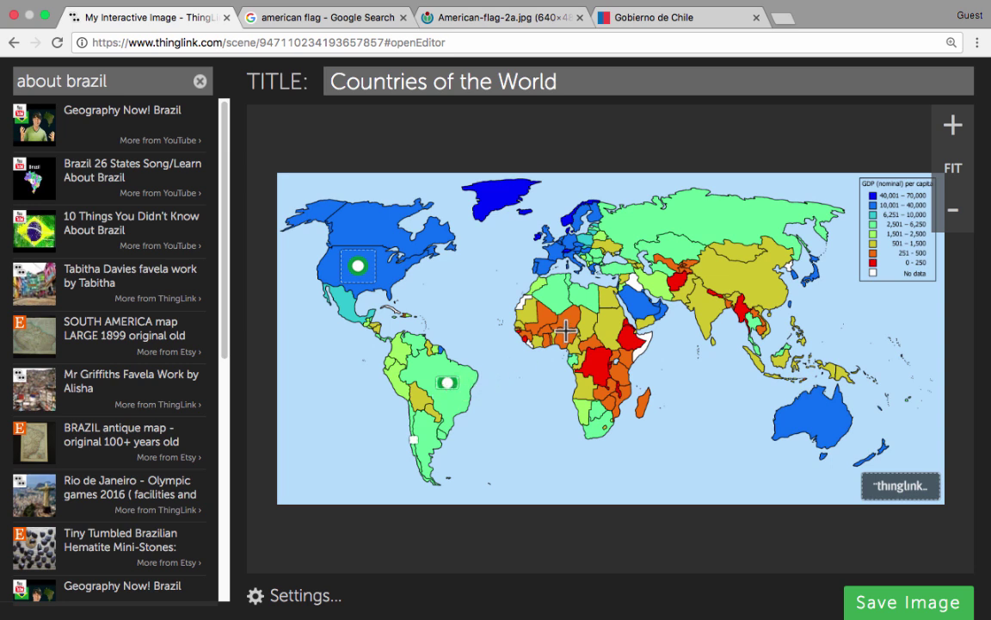
pyautogui.scroll(-1, 516, 306)
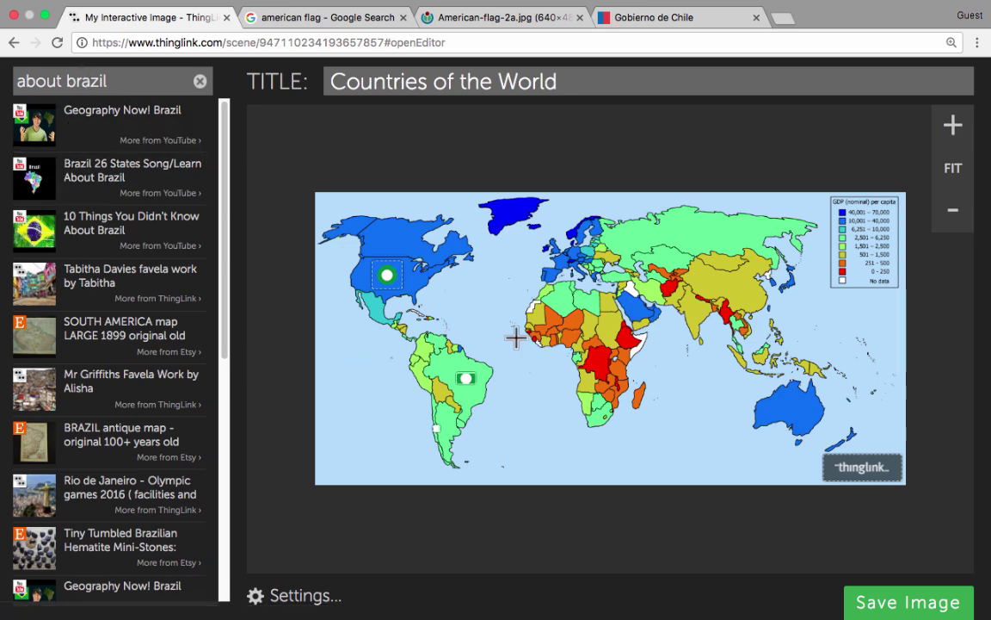
pyautogui.scroll(3, 503, 383)
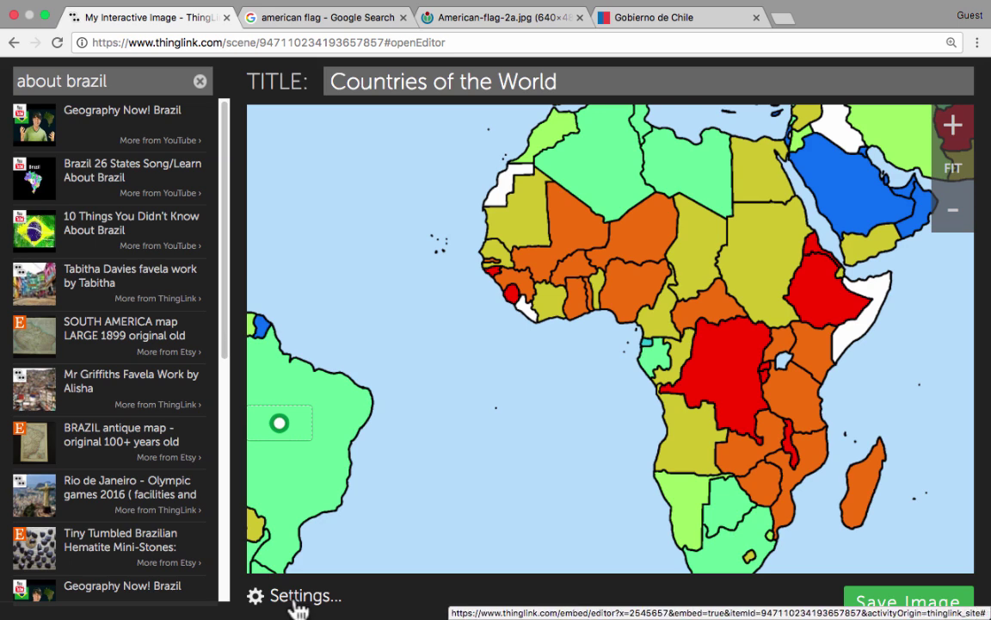
# - In the image settings, try Unlisted visibility before restoring Public, and look at the advanced options
pyautogui.click(298, 596)
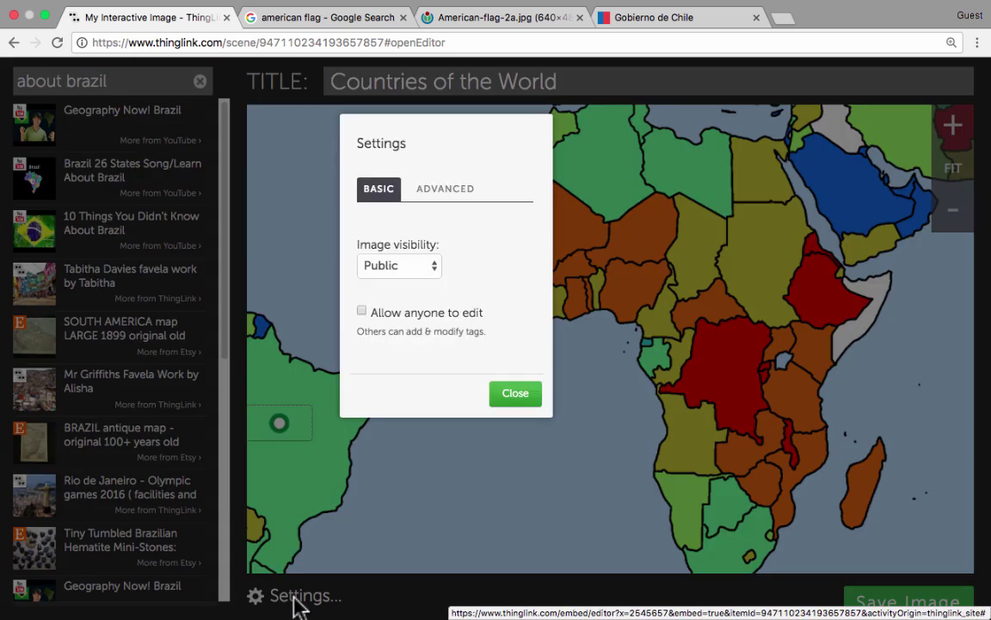
pyautogui.click(428, 270)
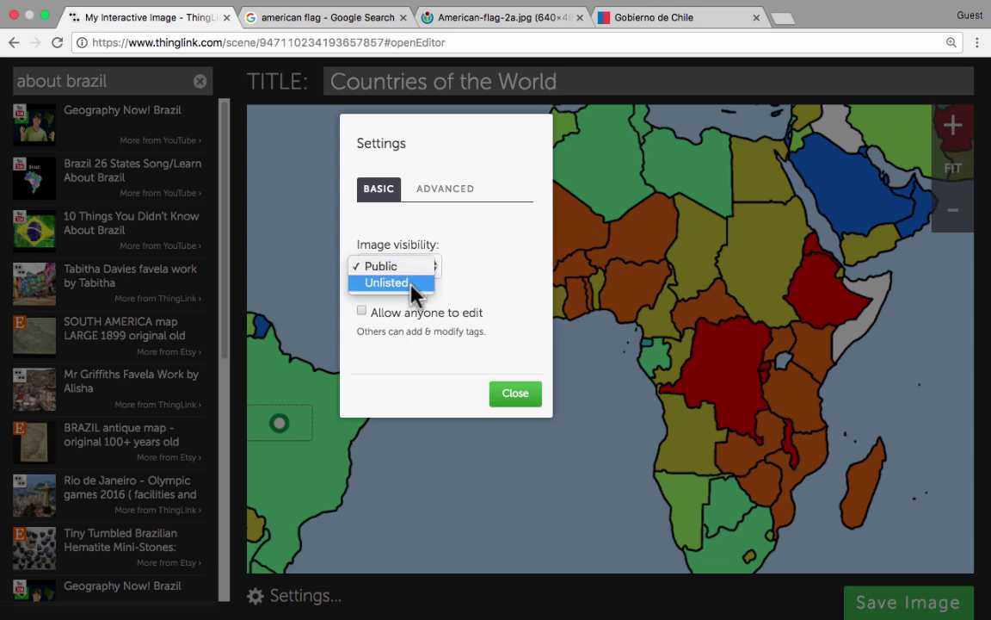
pyautogui.click(406, 272)
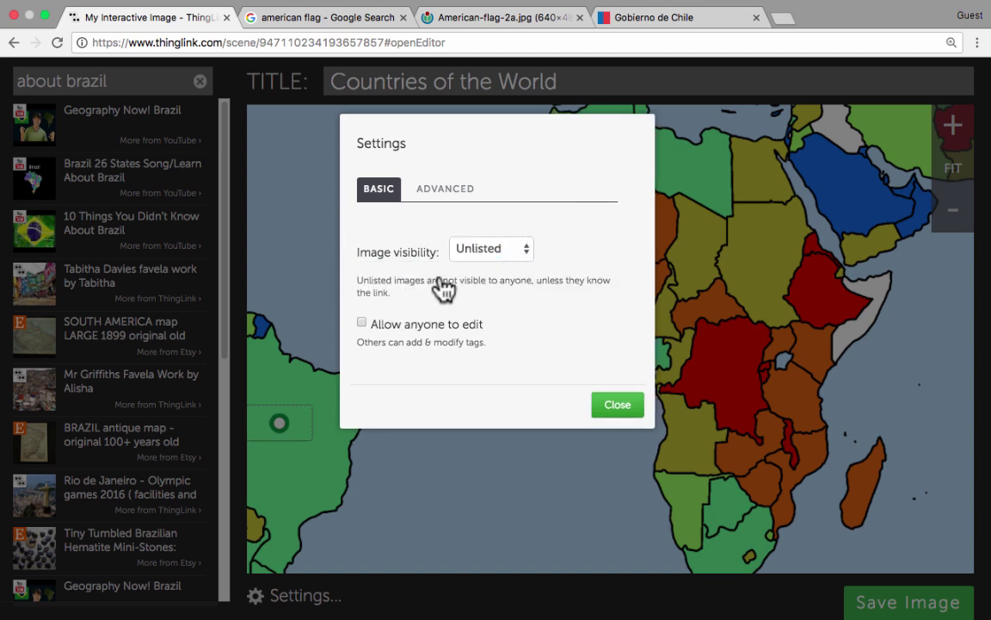
pyautogui.click(497, 249)
pyautogui.click(495, 238)
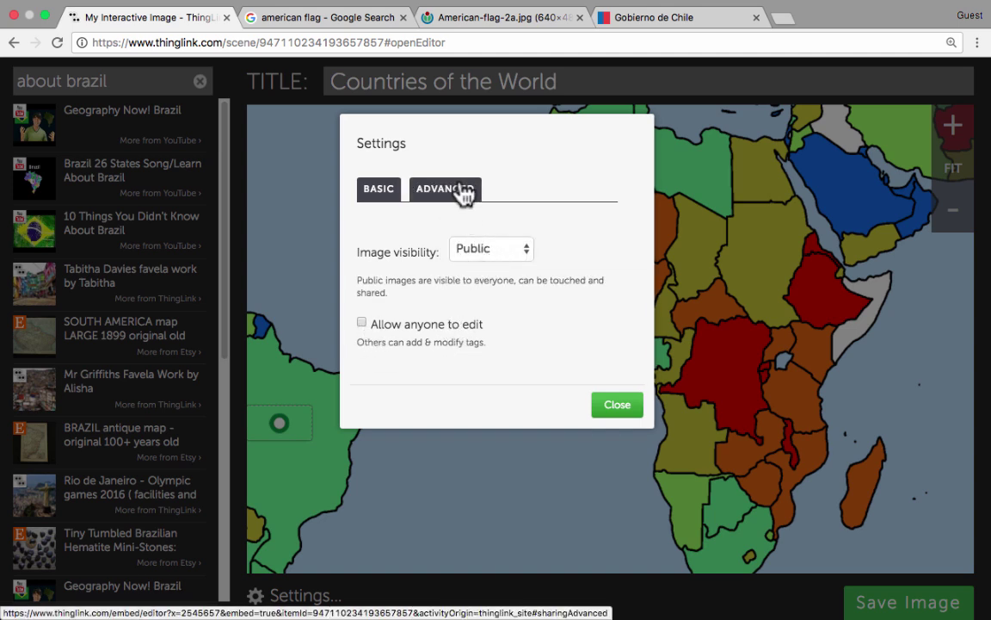
pyautogui.click(466, 195)
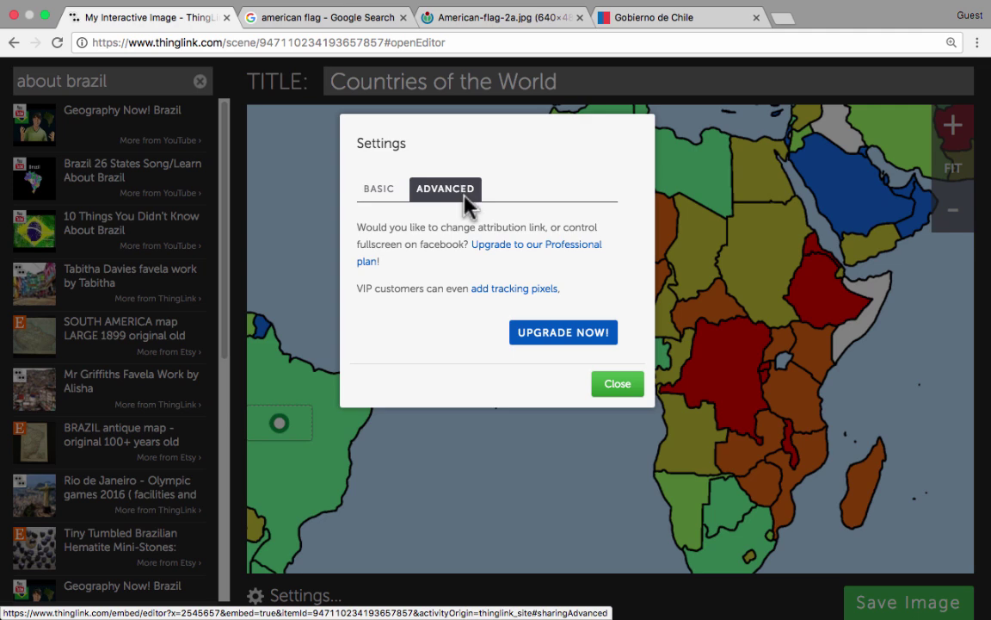
pyautogui.click(618, 386)
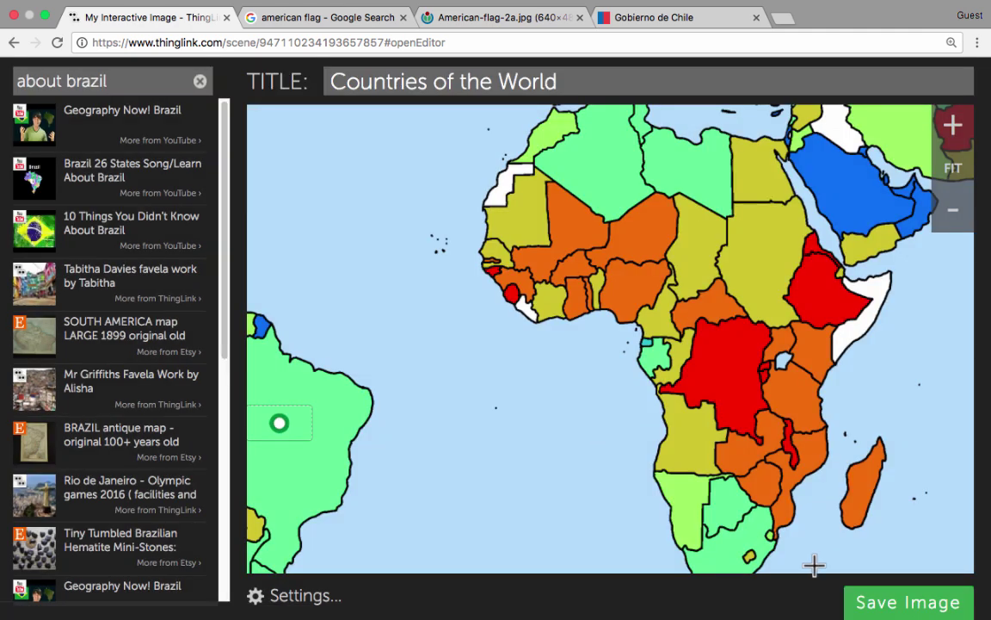
# - Save the interactive image and preview the United States, Brazil and Chile tags on its published page
pyautogui.click(882, 605)
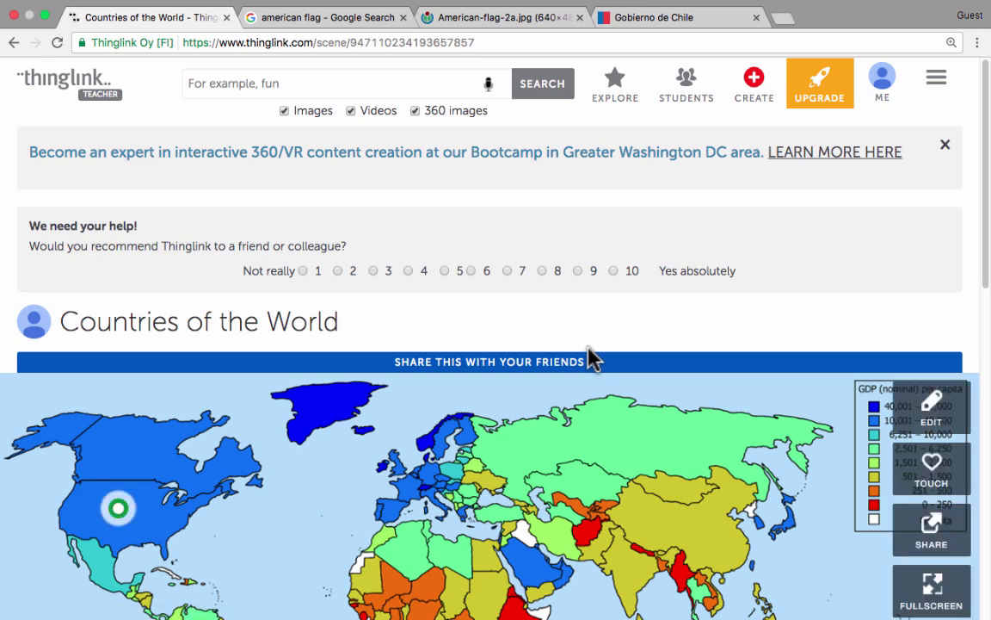
pyautogui.scroll(-3, 558, 344)
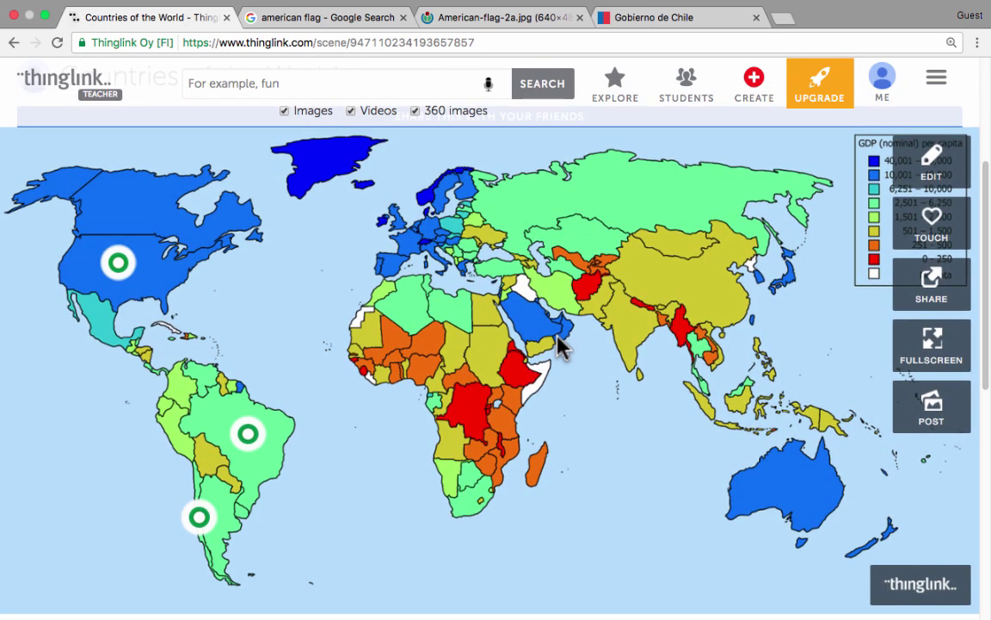
pyautogui.moveTo(114, 263)
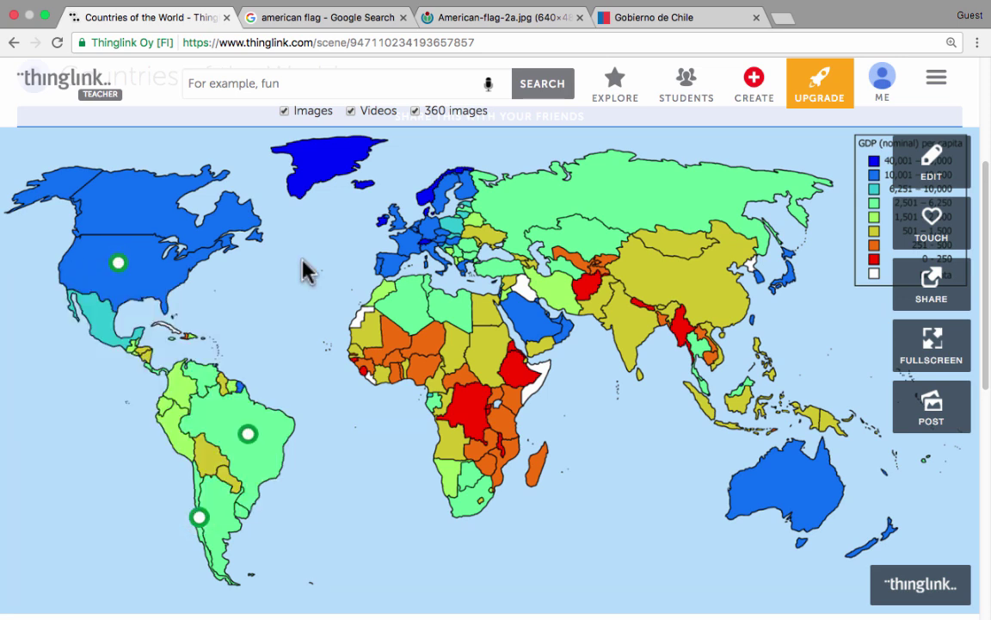
pyautogui.moveTo(250, 435)
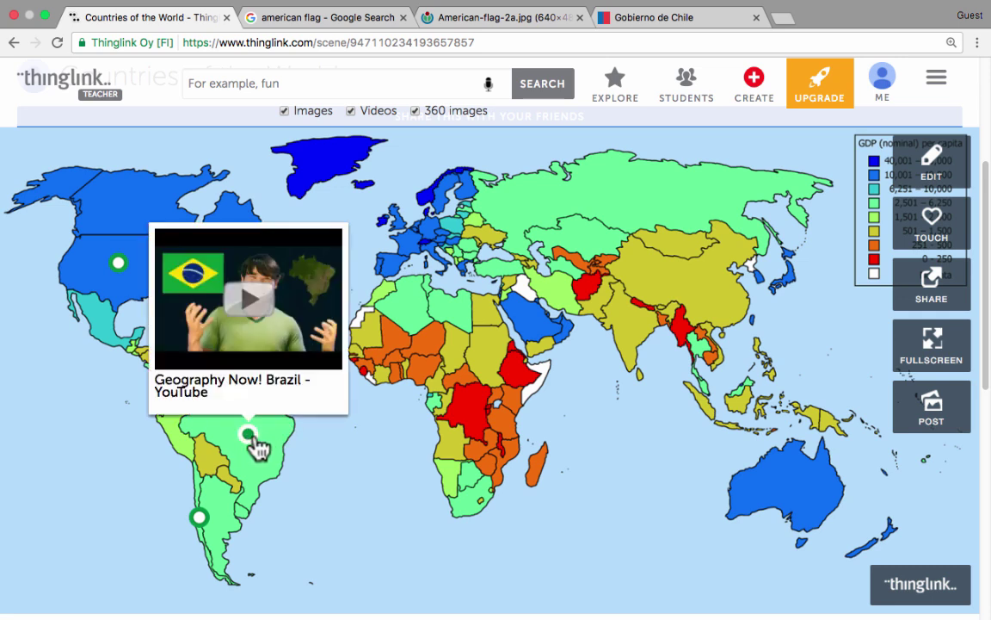
pyautogui.moveTo(200, 517)
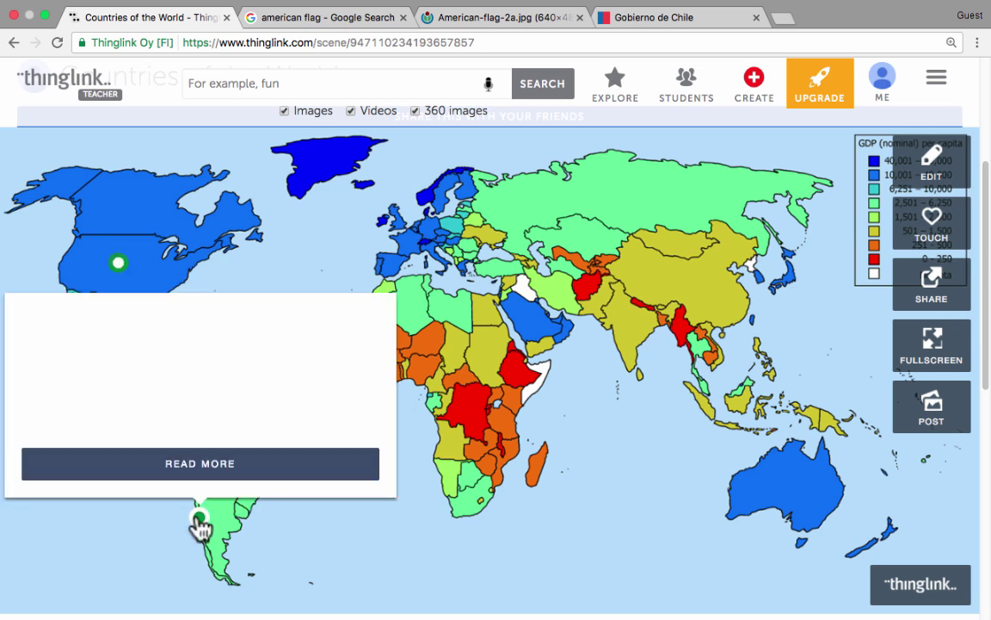
# - Test the Chile tag's website link in a new browser tab and briefly play the Brazil tag's video
pyautogui.click(199, 471)
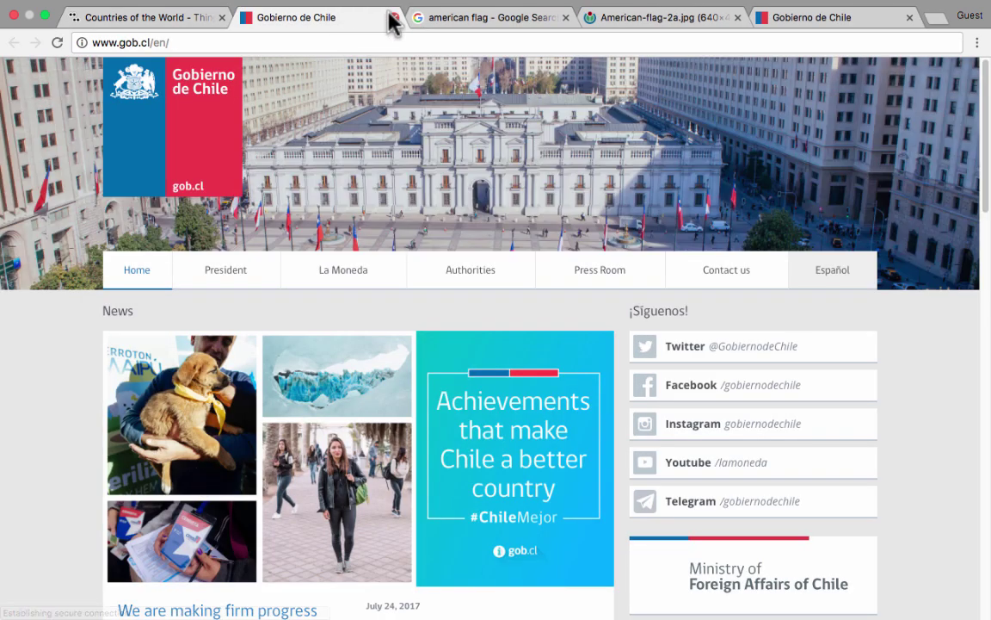
pyautogui.click(394, 17)
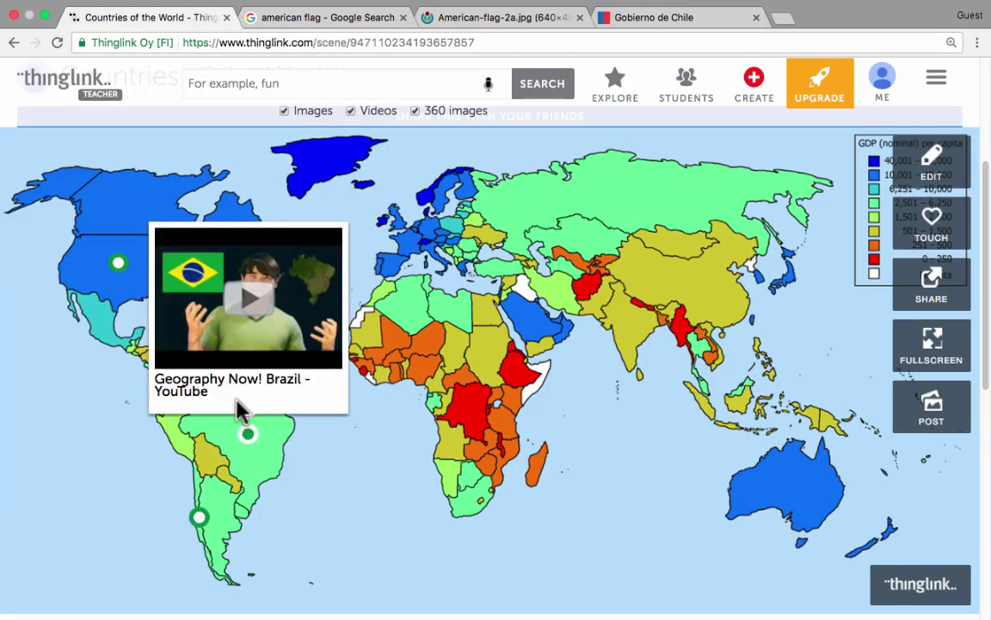
pyautogui.click(248, 303)
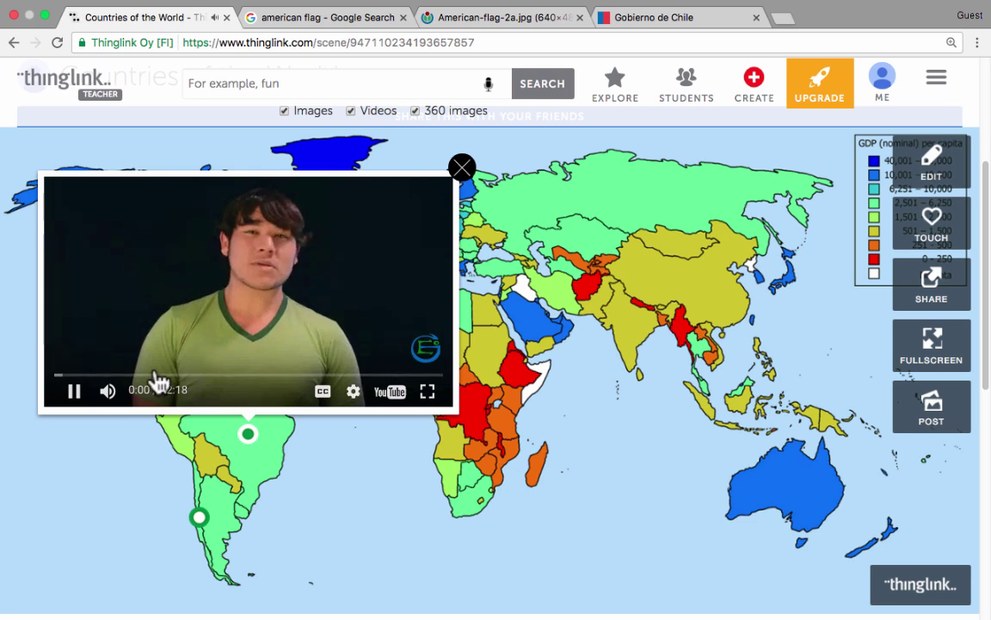
pyautogui.click(75, 393)
pyautogui.click(467, 175)
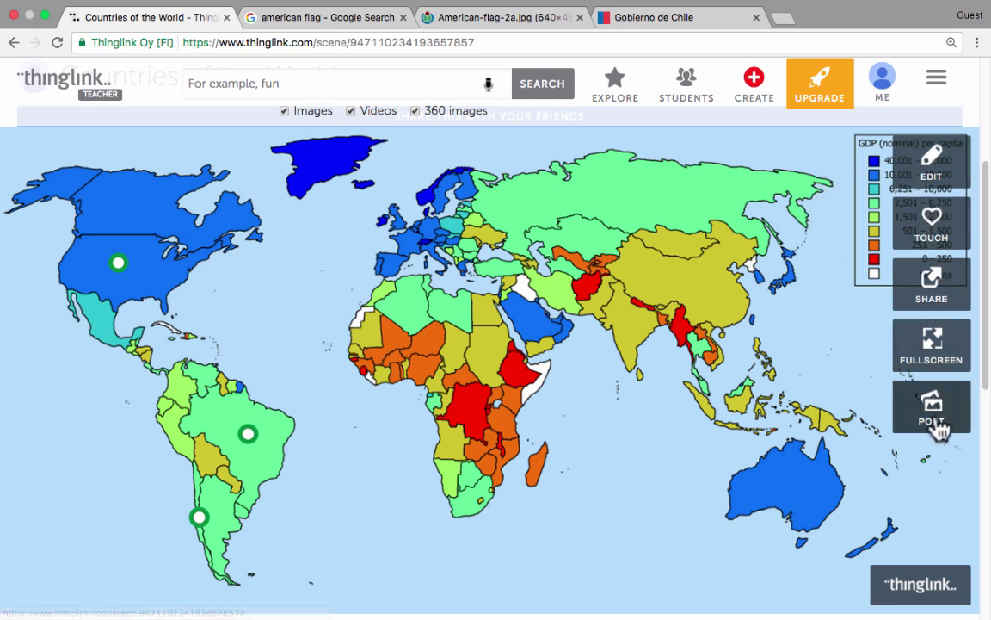
# - Review the embed and social sharing options for the image and copy its share link
pyautogui.click(938, 293)
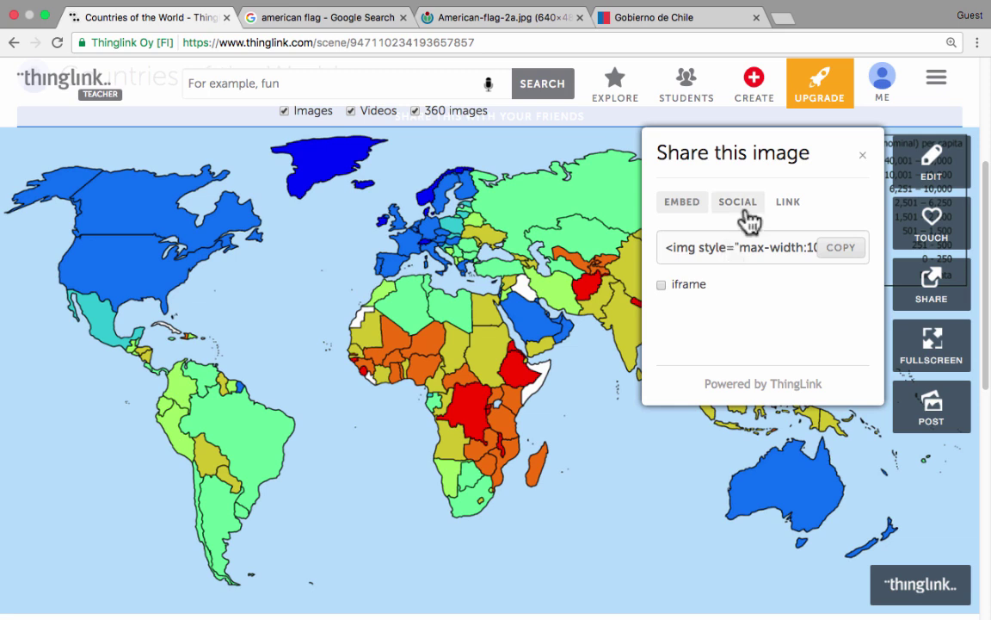
pyautogui.click(745, 217)
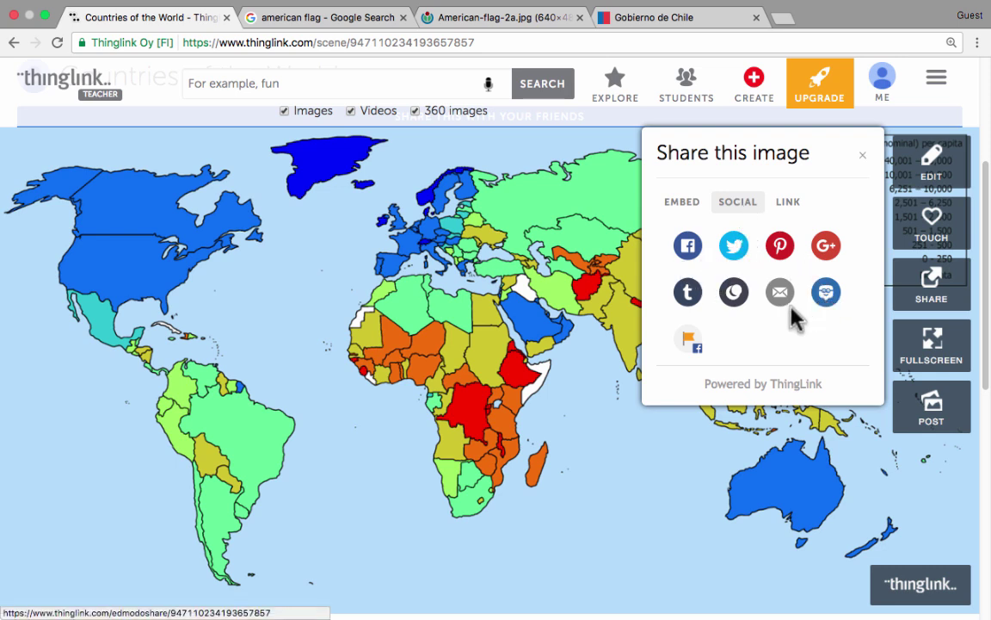
pyautogui.click(796, 215)
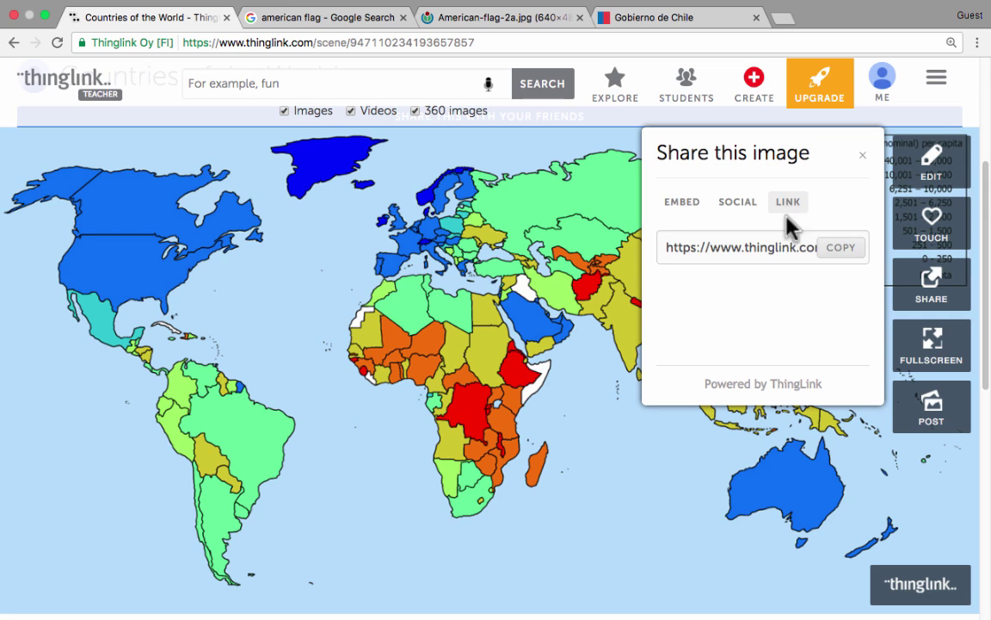
pyautogui.click(843, 250)
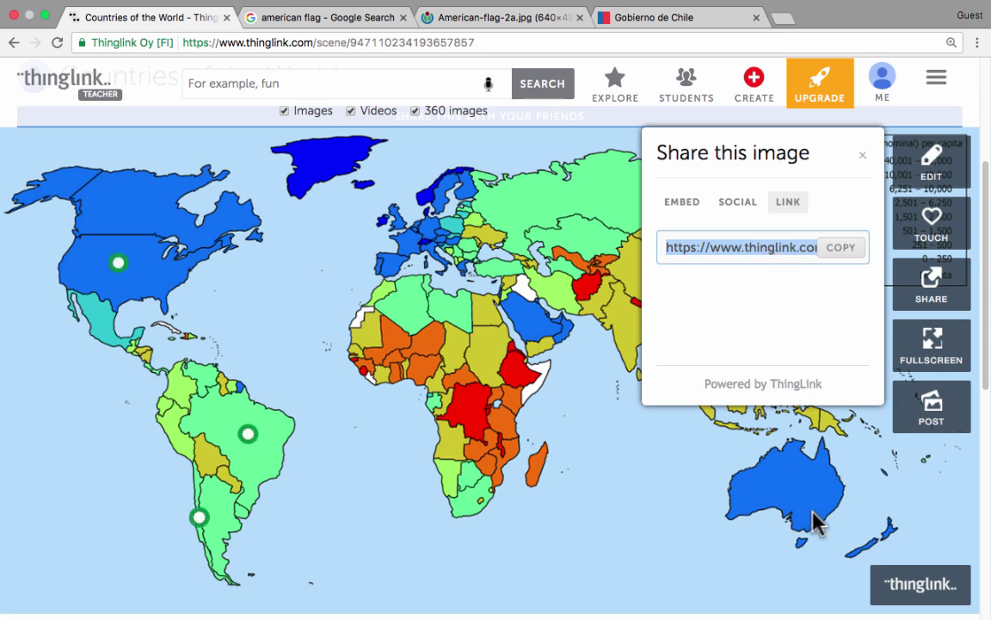
pyautogui.click(730, 431)
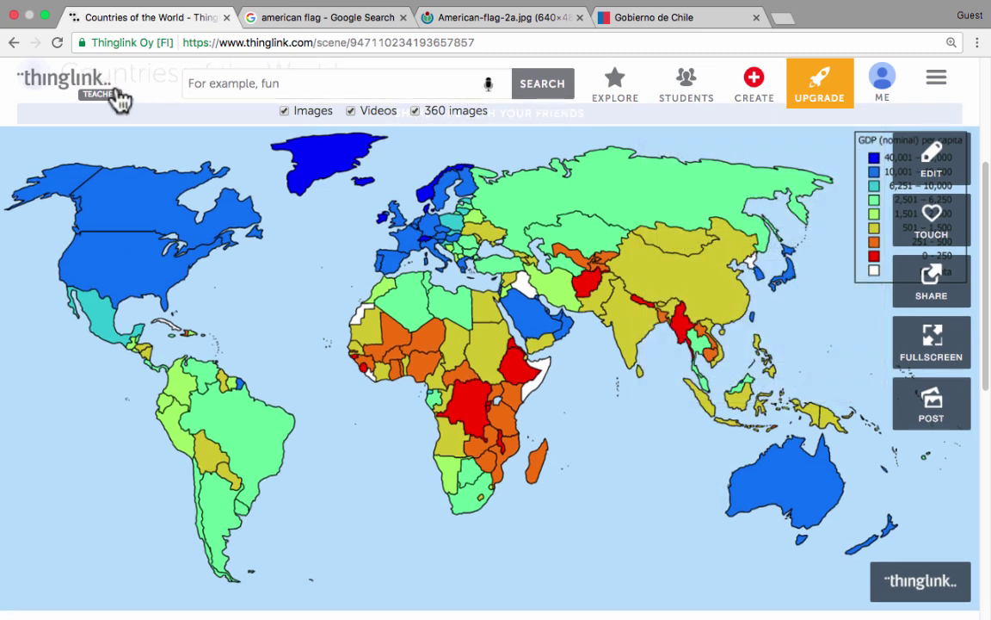
# - Reopen the Countries of the World image from the account's own profile page and call up its sharing options
pyautogui.click(76, 86)
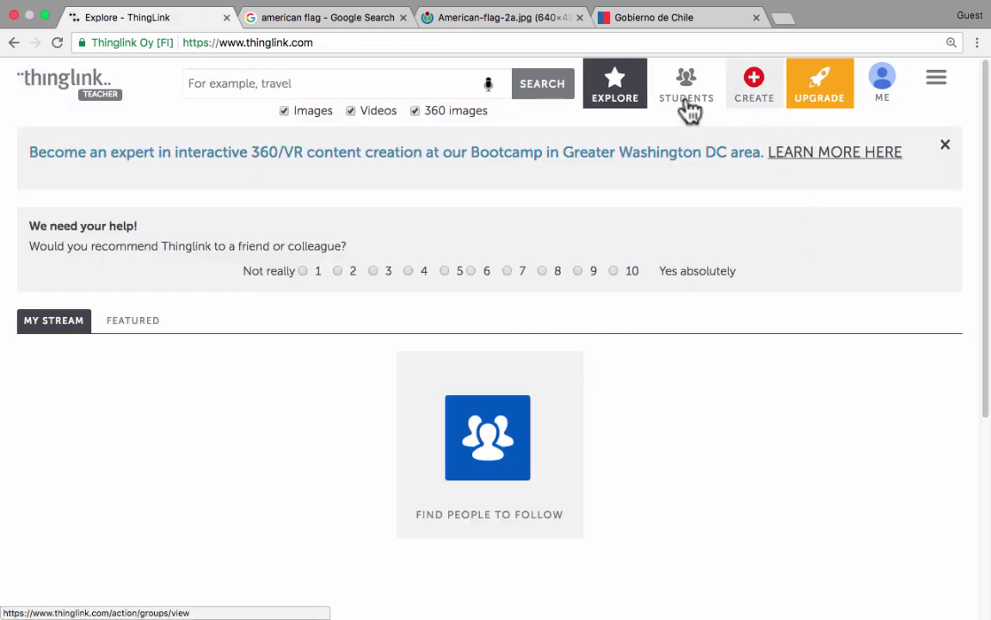
pyautogui.click(883, 93)
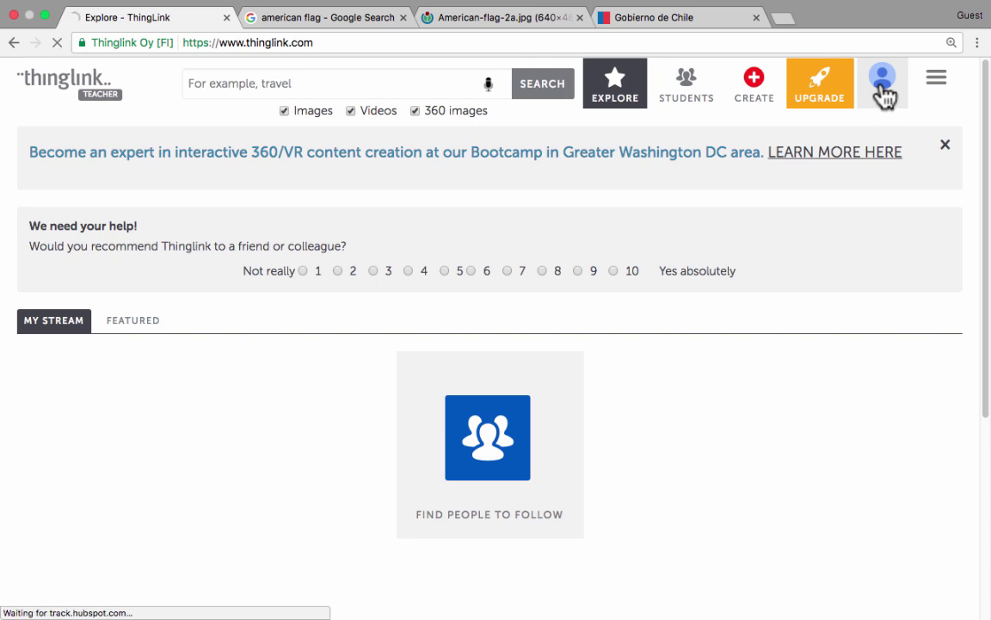
pyautogui.scroll(-2, 269, 405)
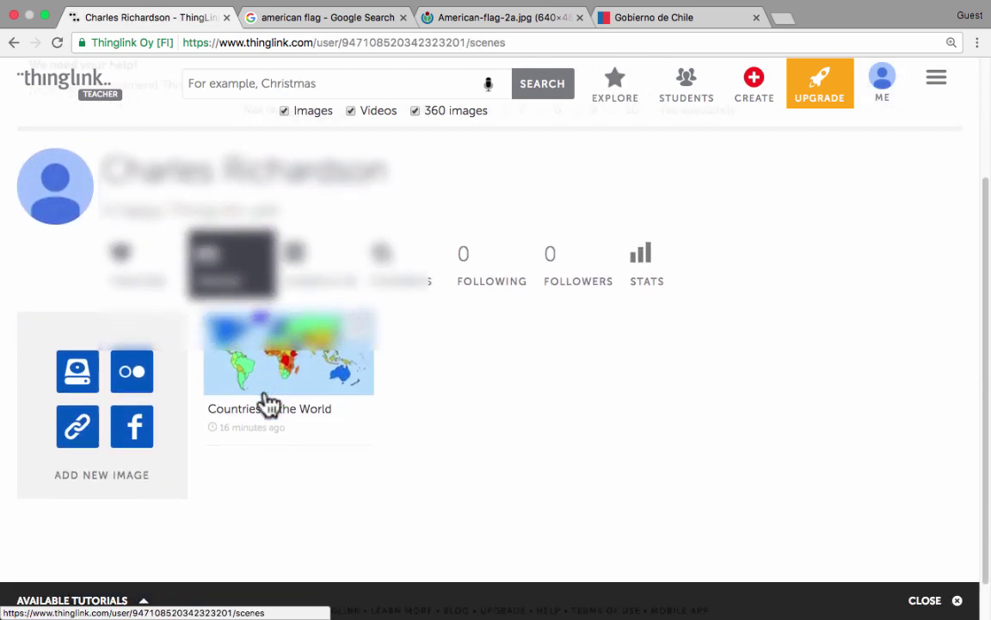
pyautogui.click(291, 369)
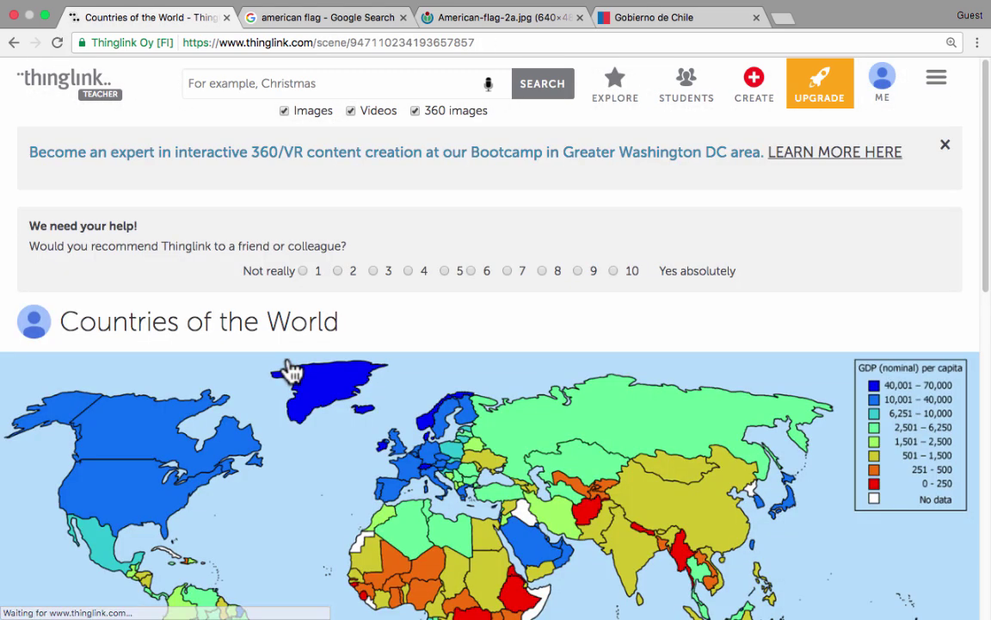
pyautogui.scroll(-3, 757, 310)
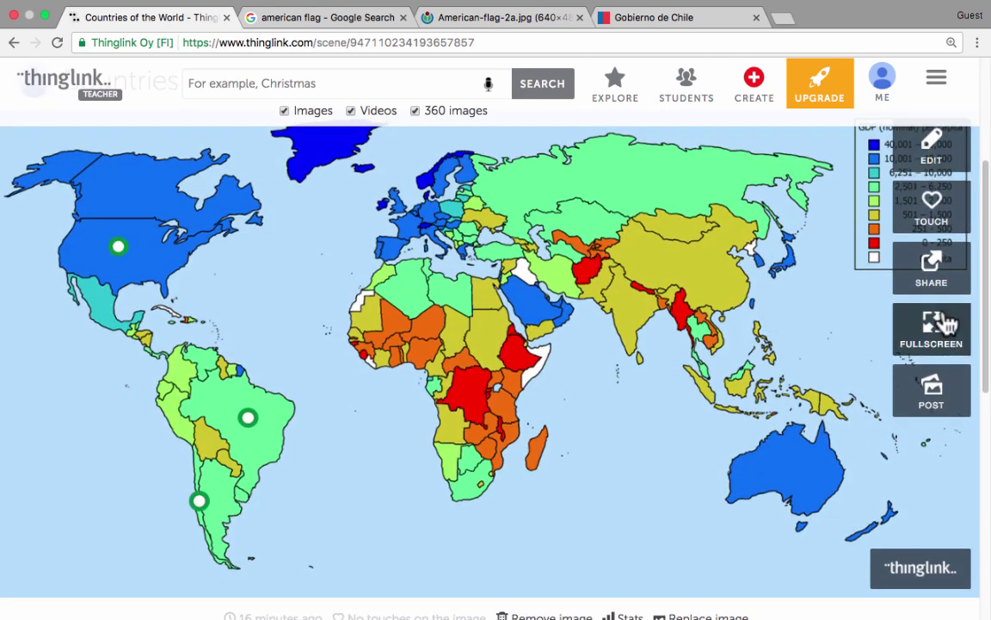
pyautogui.click(940, 283)
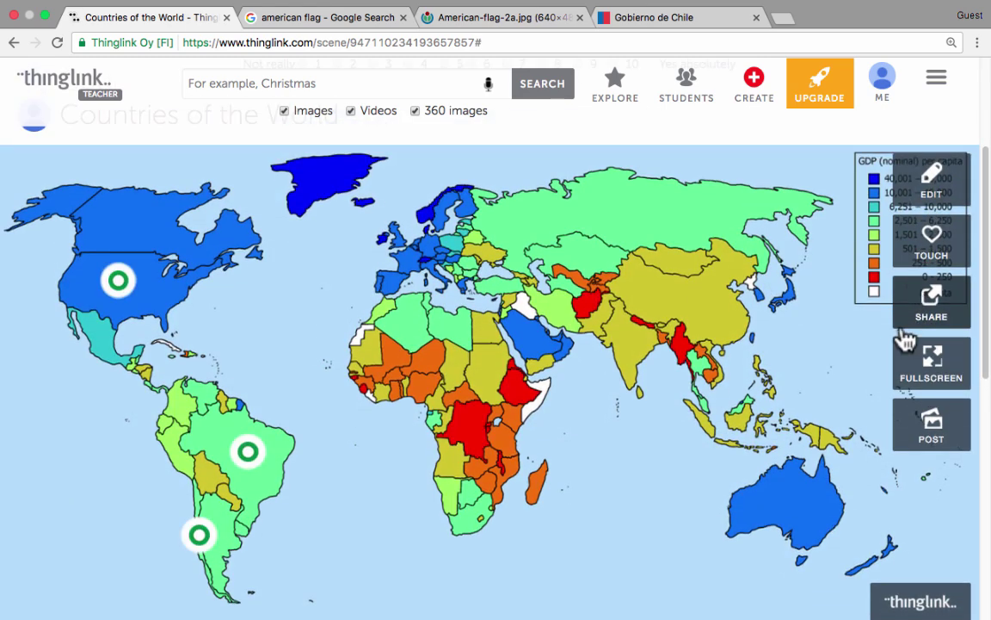